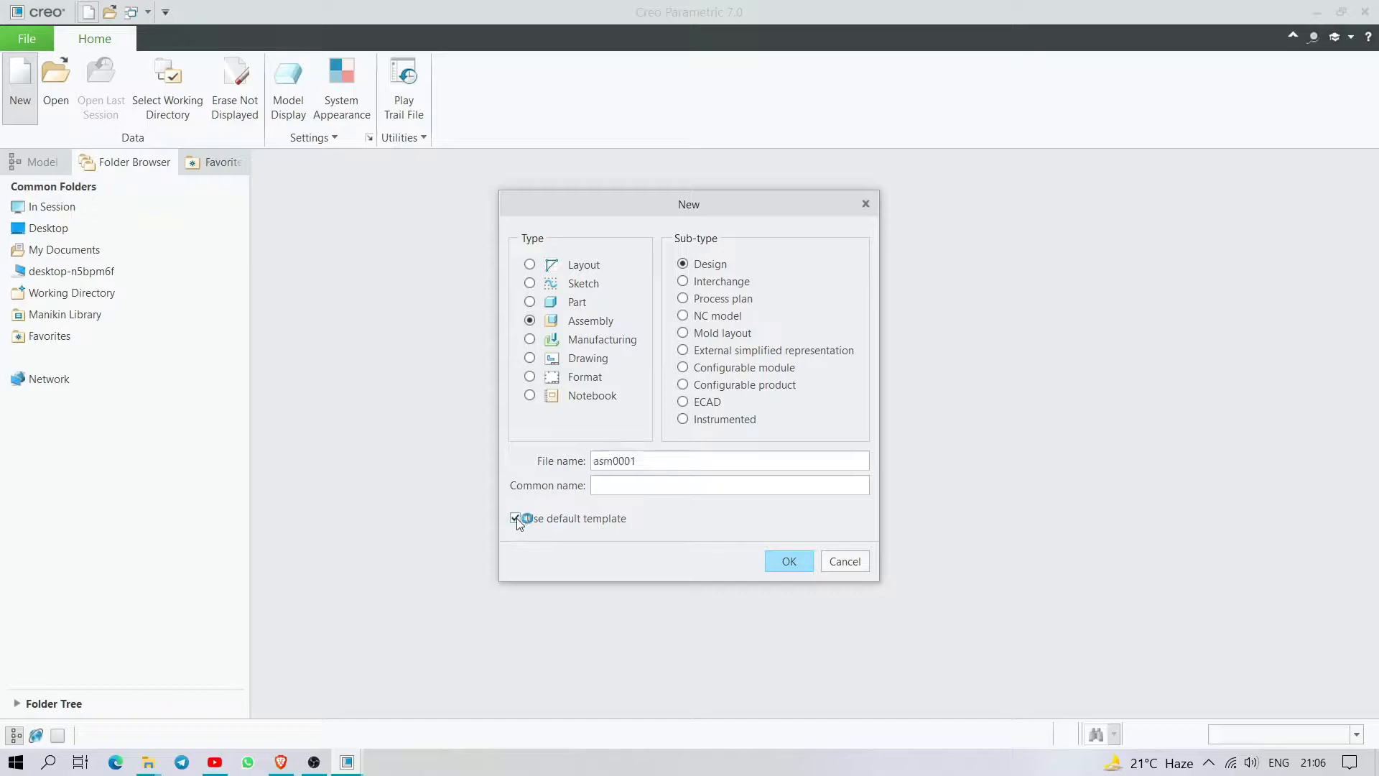
Step: Create a design assembly named VACUUM_CLEANER from the mmks_asm_design_rel template
drag(649, 457, 585, 457)
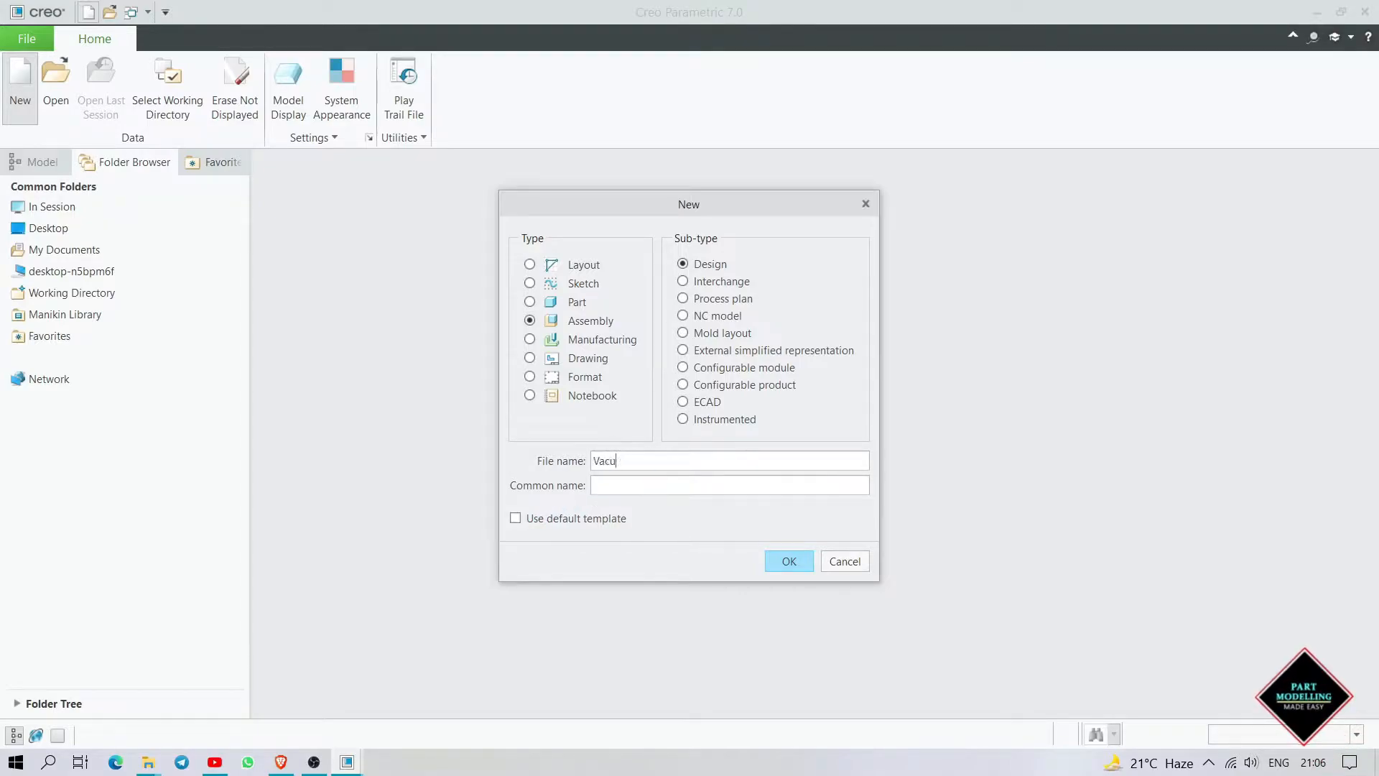
click(789, 561)
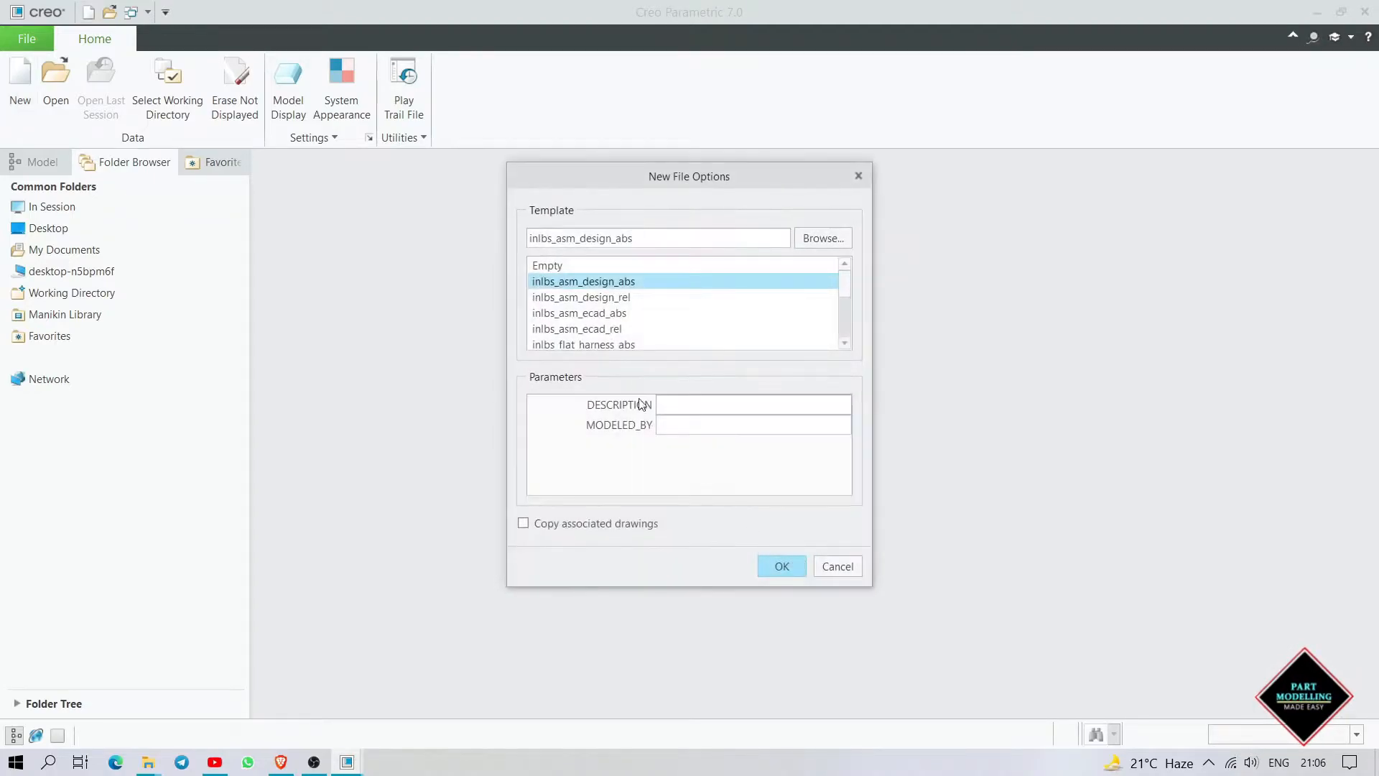
scroll(655, 329, down, 3)
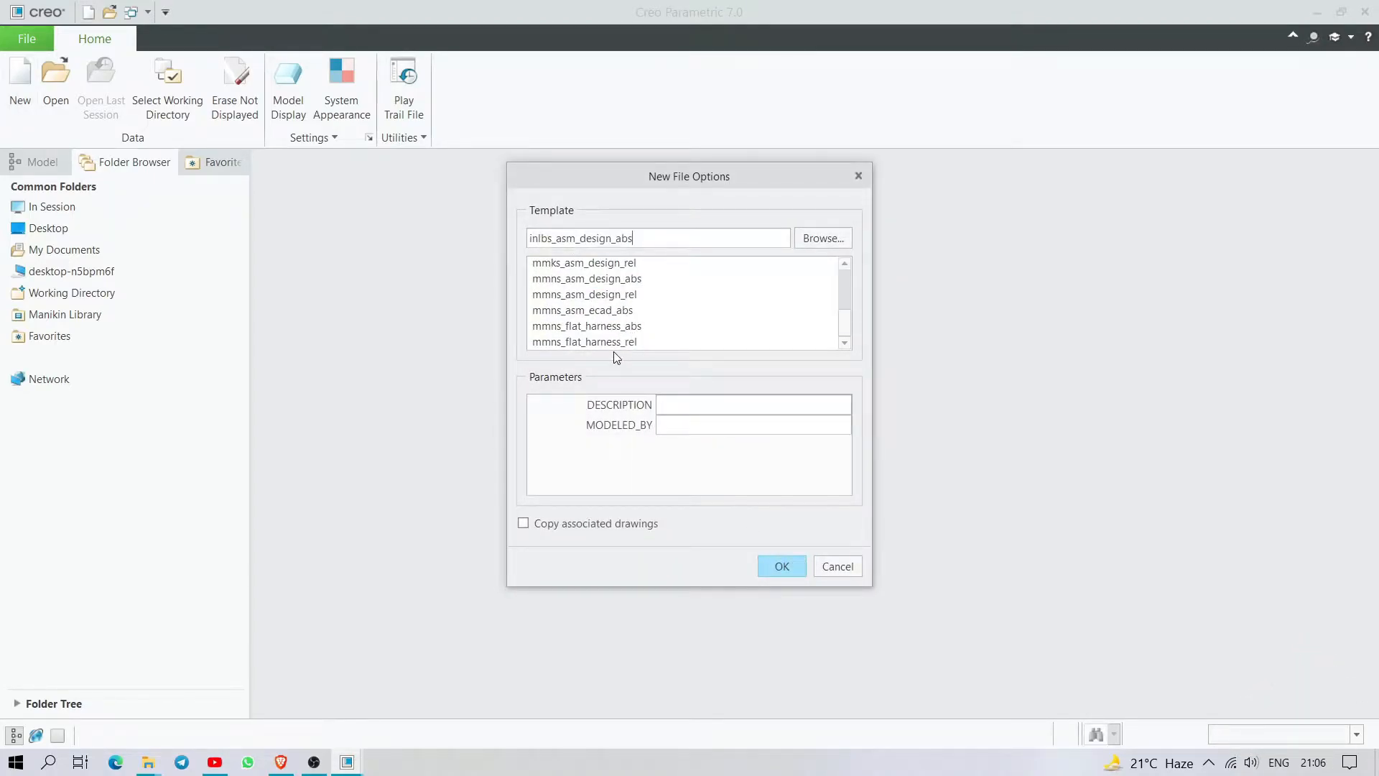
click(612, 264)
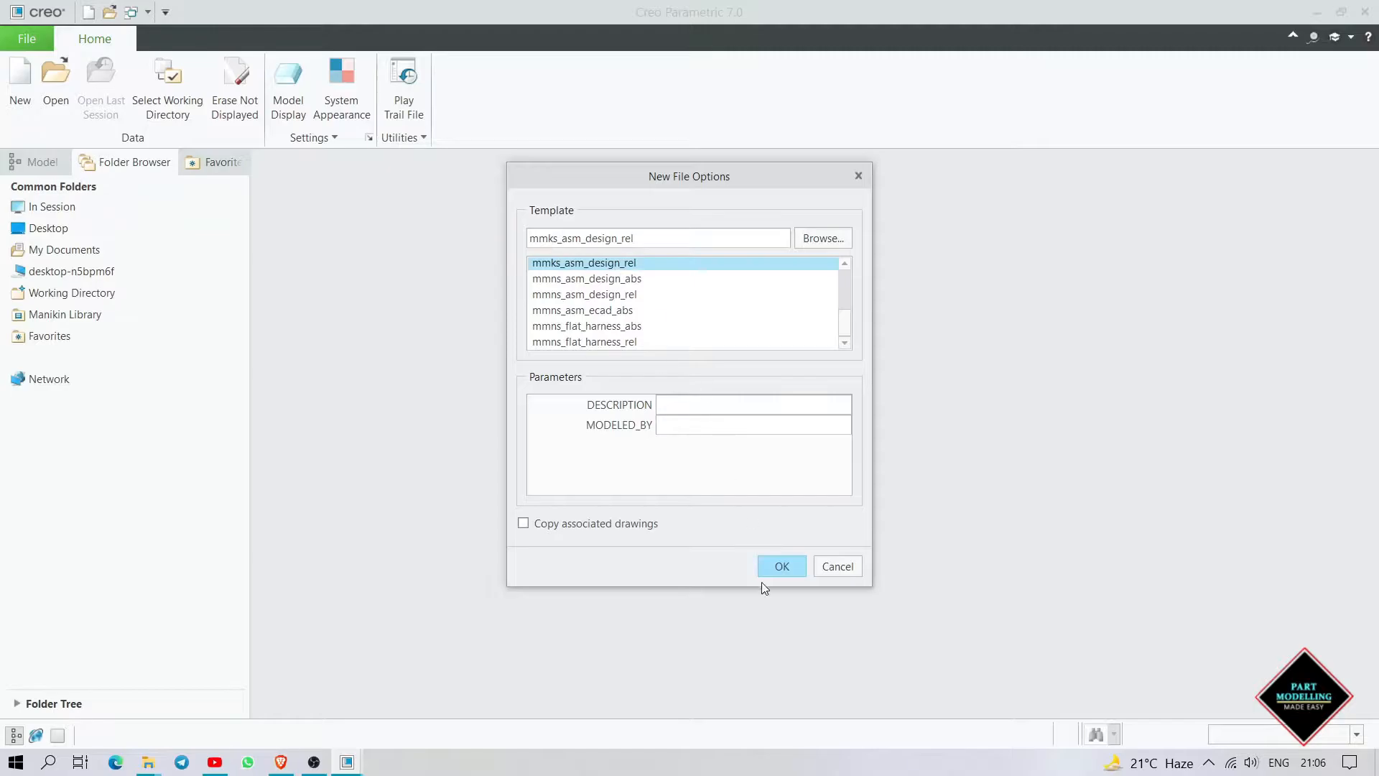
click(782, 568)
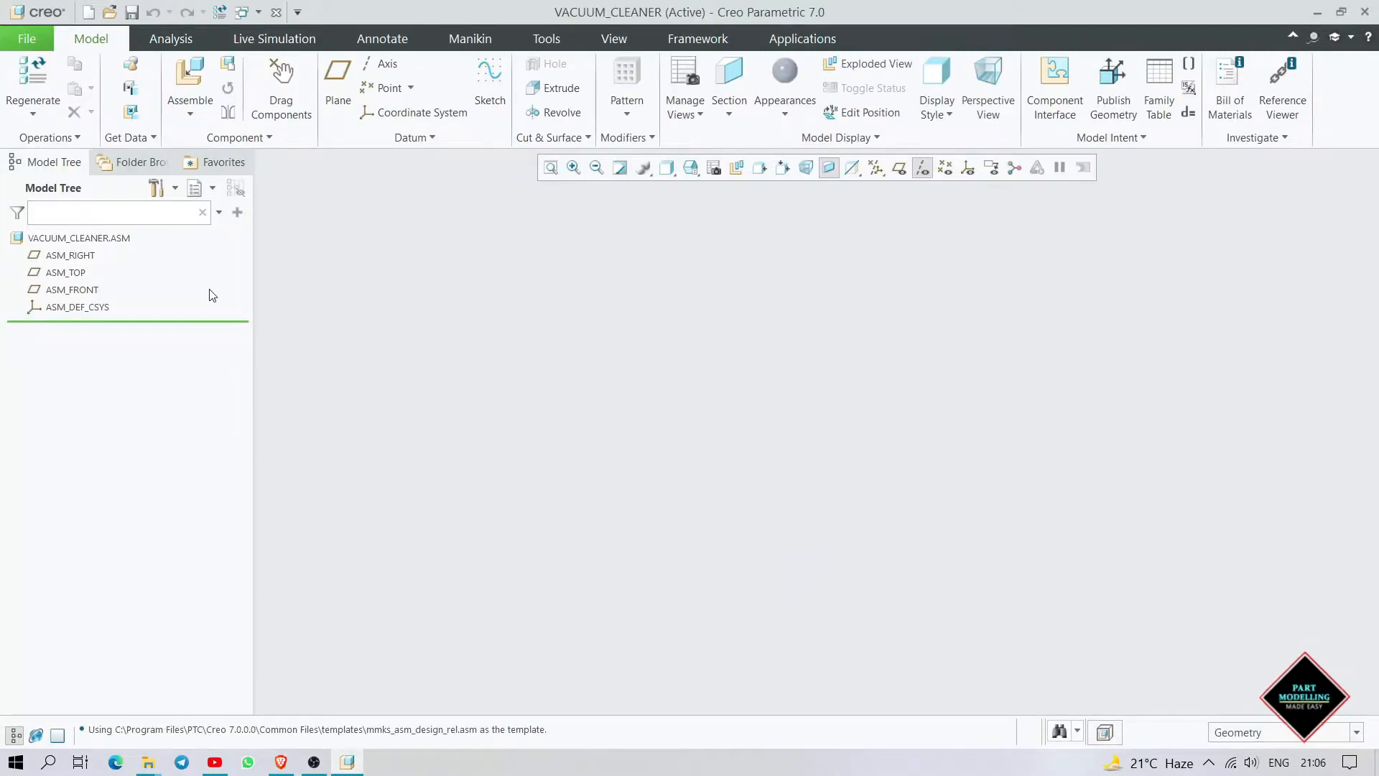
Step: Bring back_cover.prt into the assembly from the Creo folder inside Back_cover
click(194, 100)
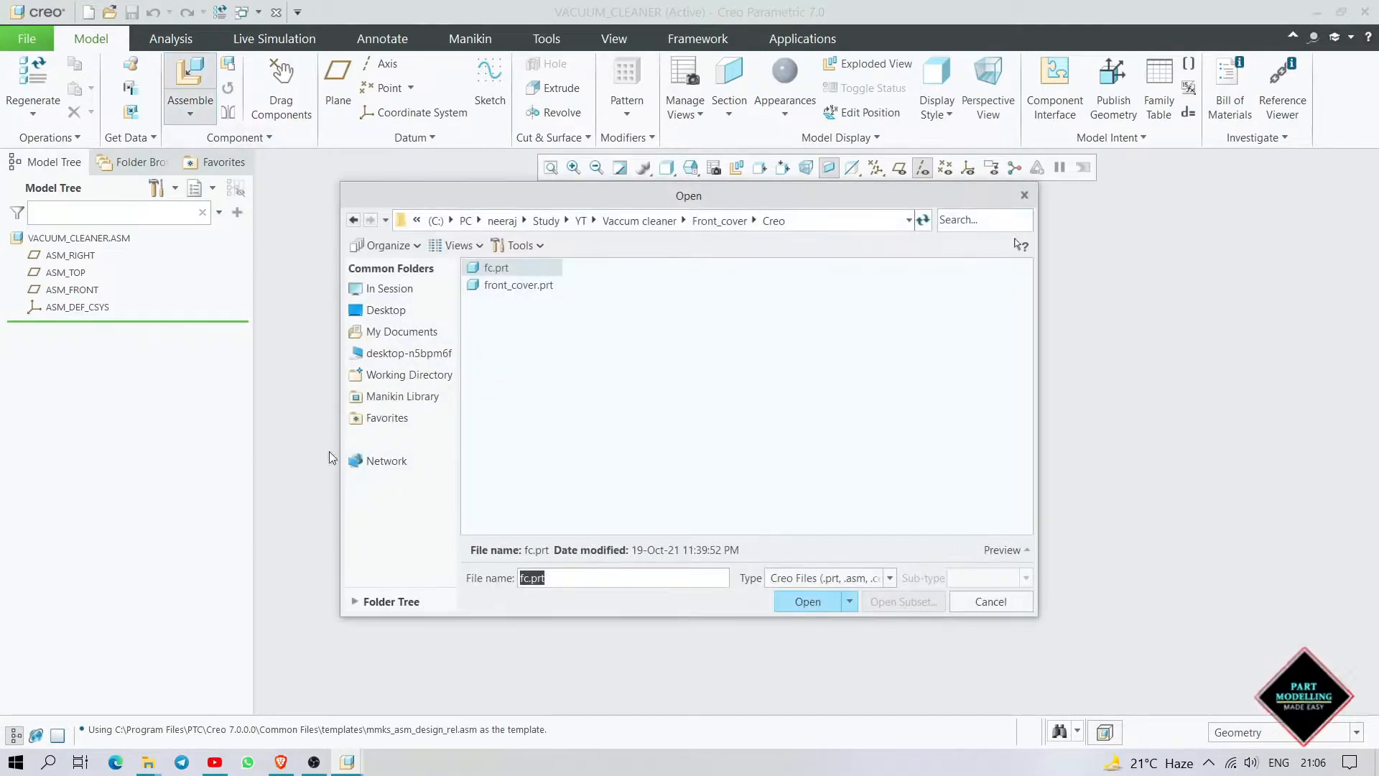
click(636, 222)
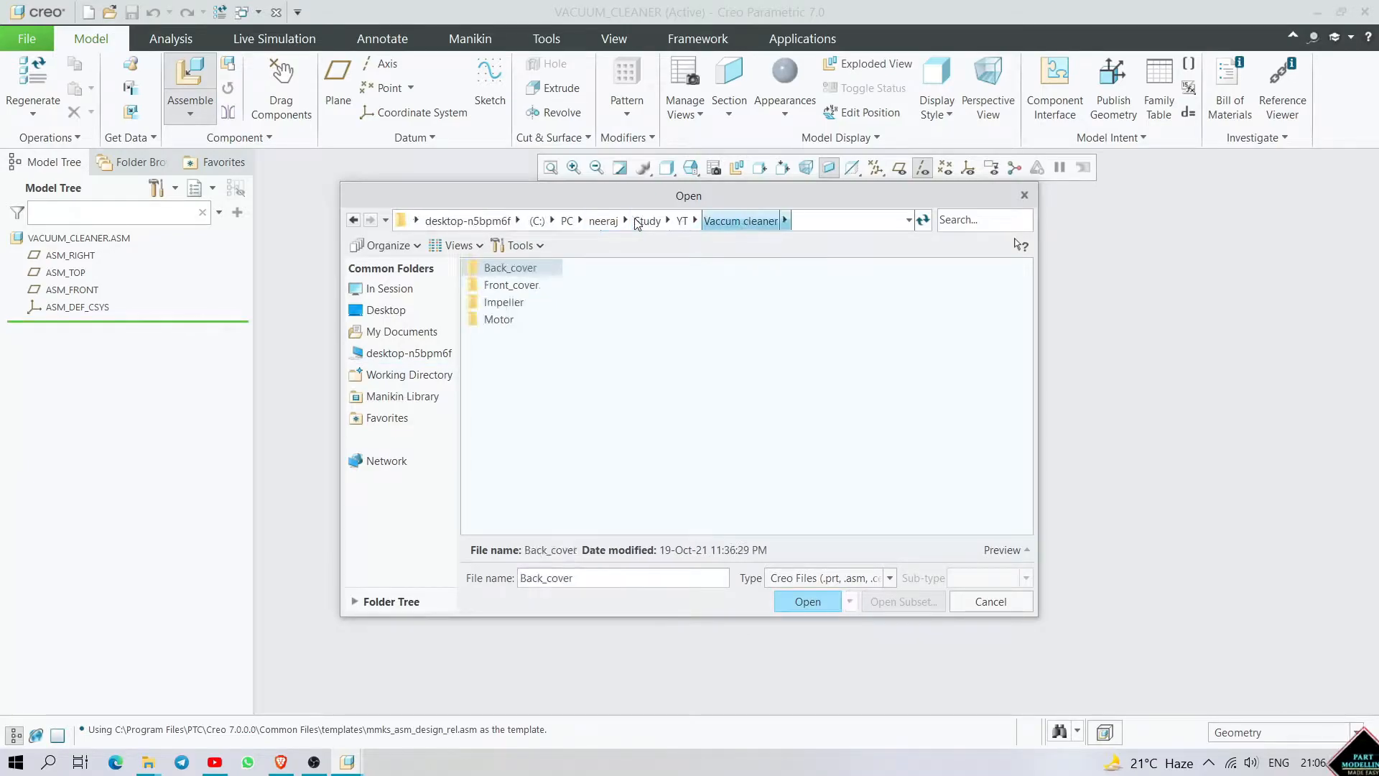
double_click(515, 270)
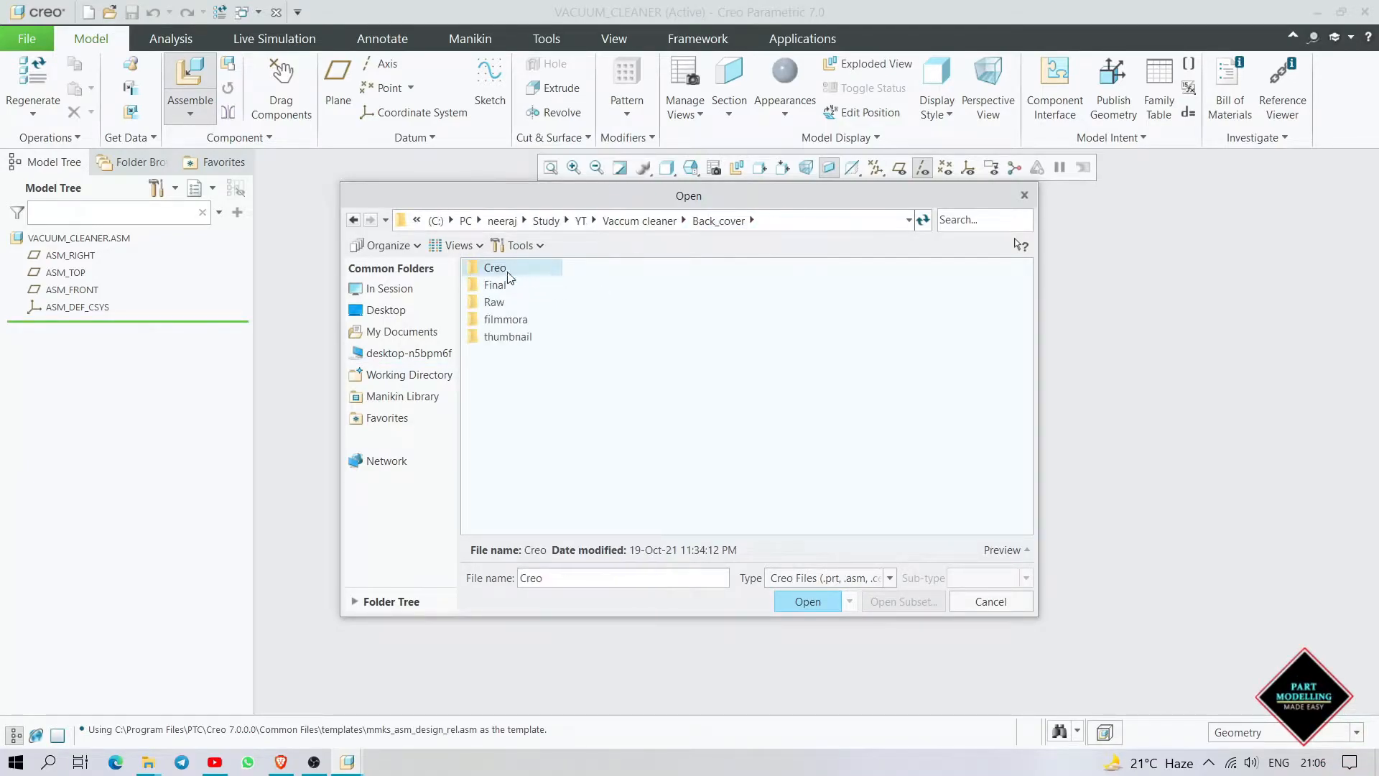
double_click(495, 268)
double_click(505, 268)
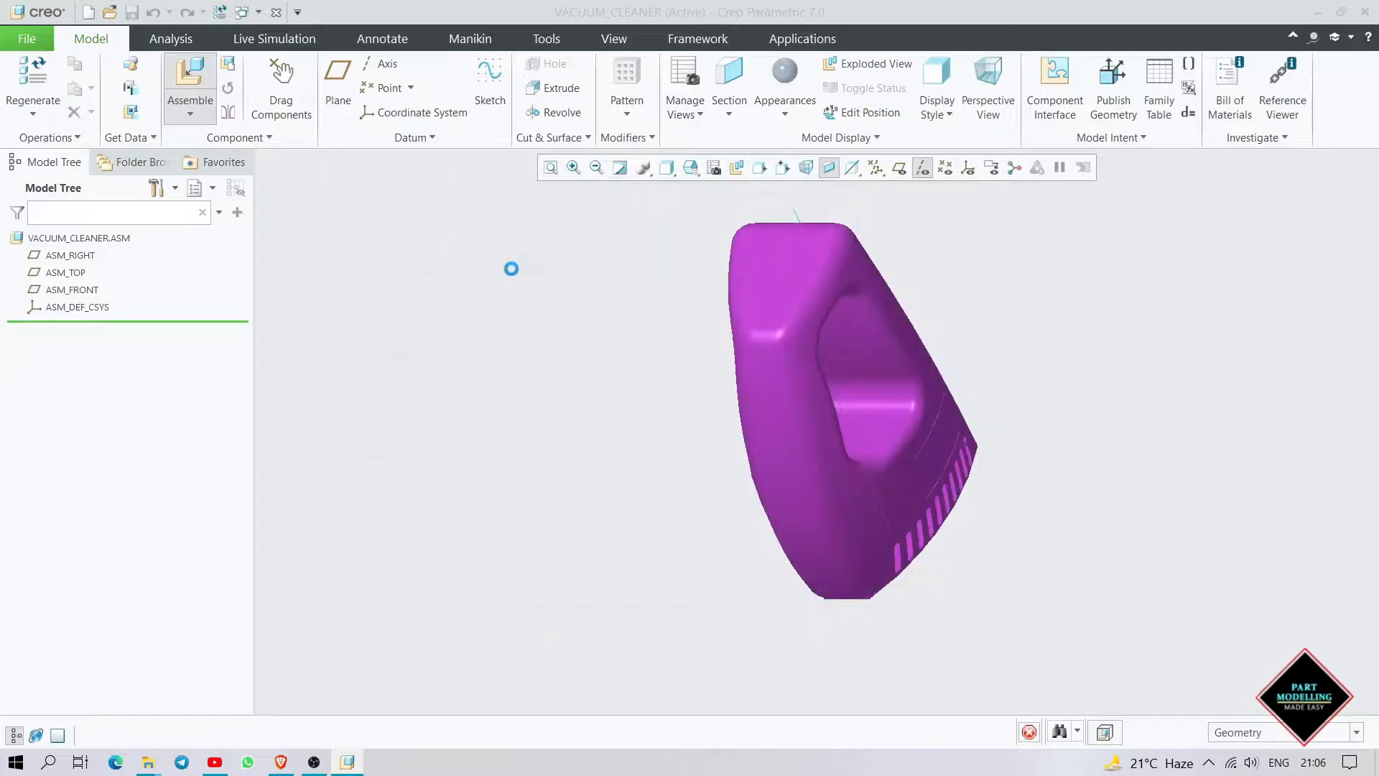
Step: Fully constrain the back cover with a Default constraint and accept its placement
middle_drag(836, 478, 814, 411)
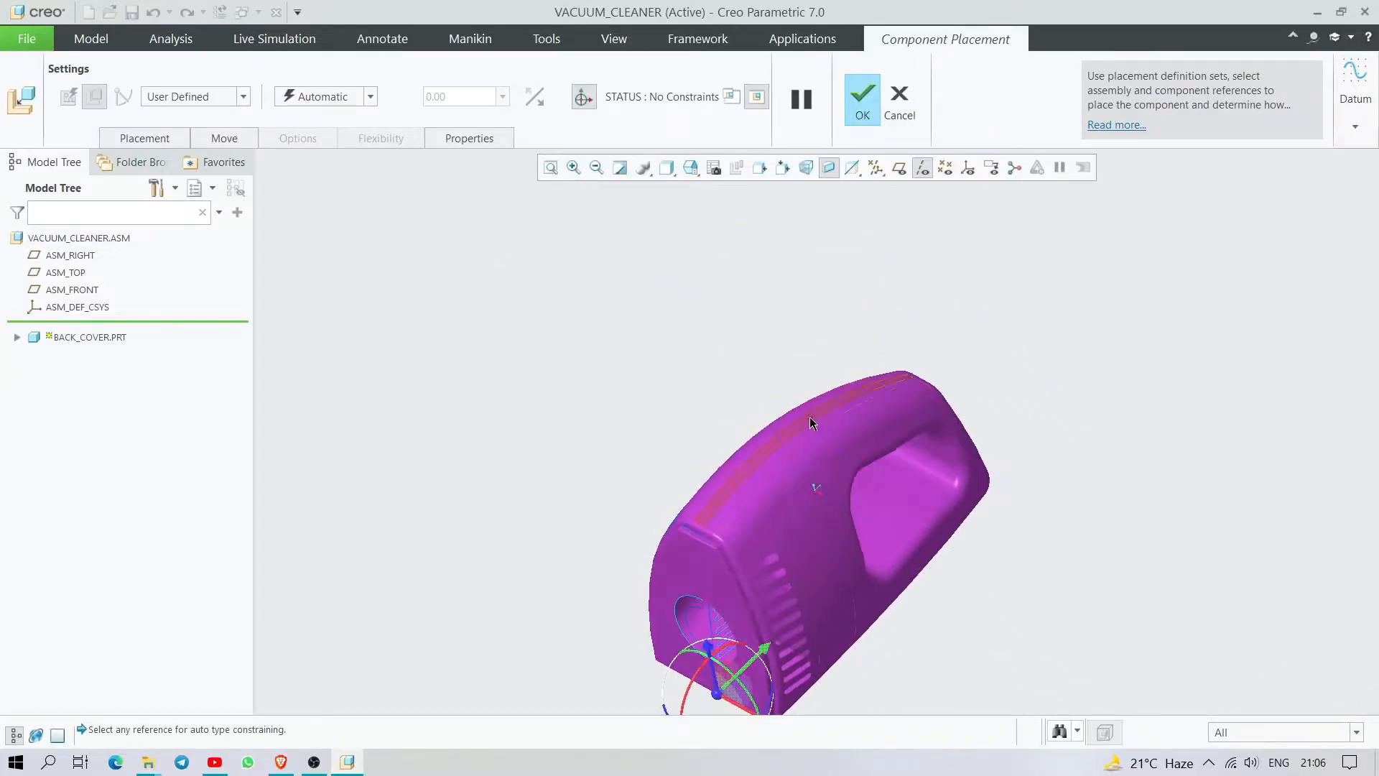
middle_drag(819, 553, 459, 256)
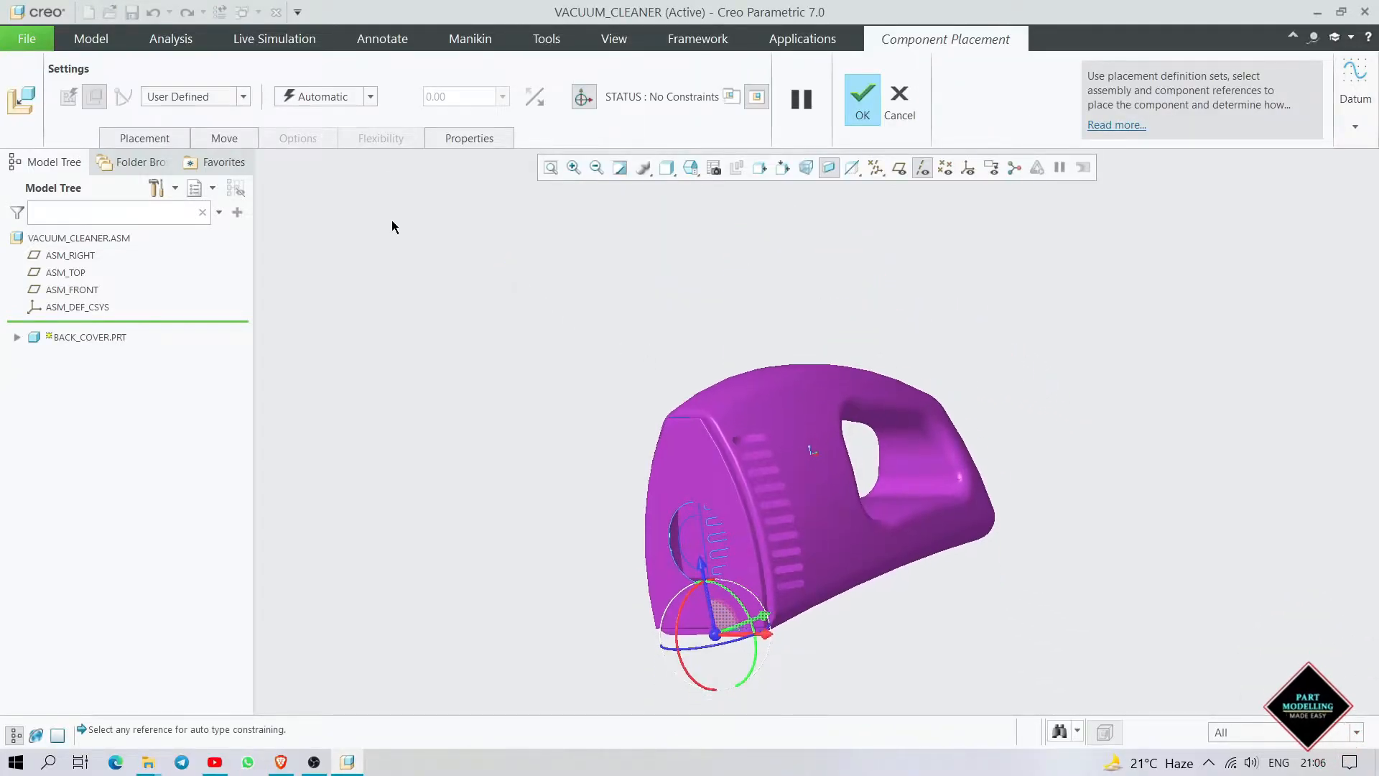
click(355, 103)
click(316, 271)
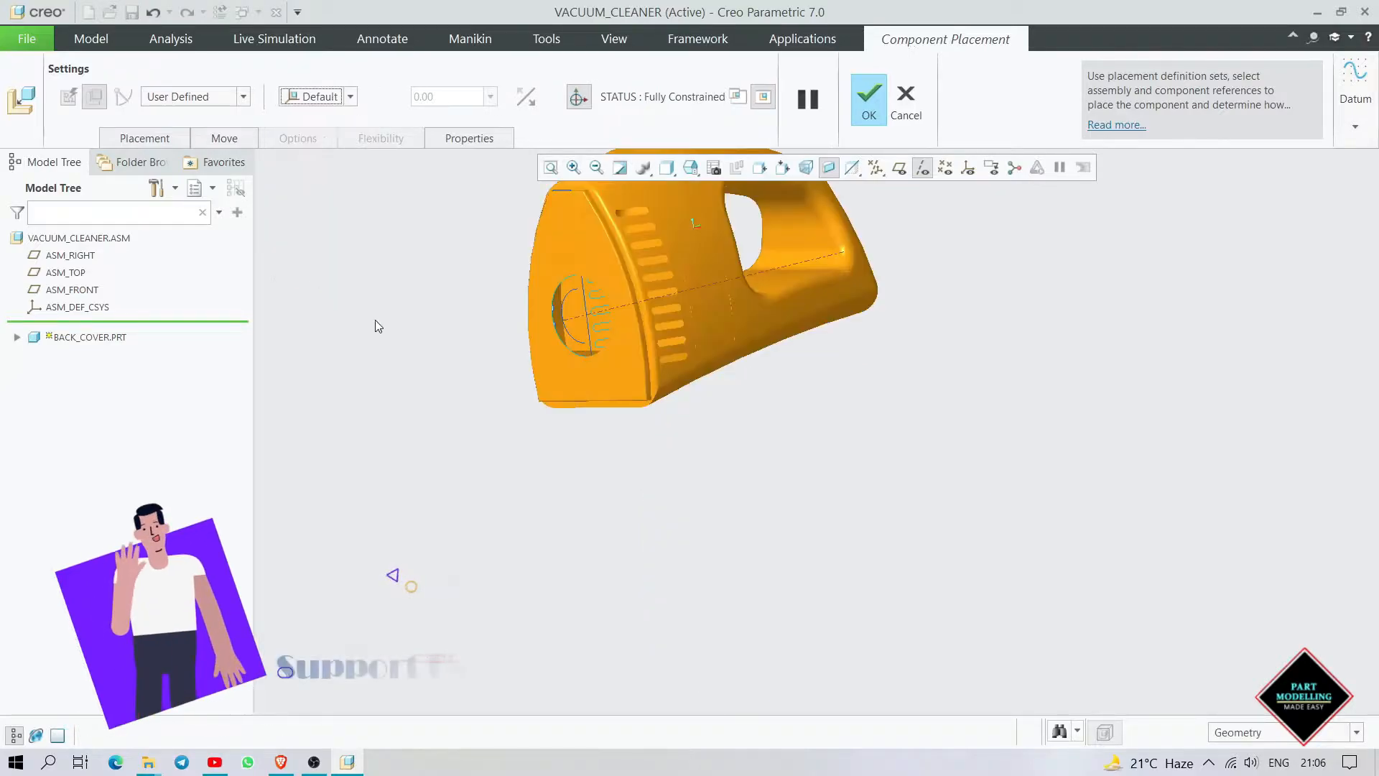
click(862, 102)
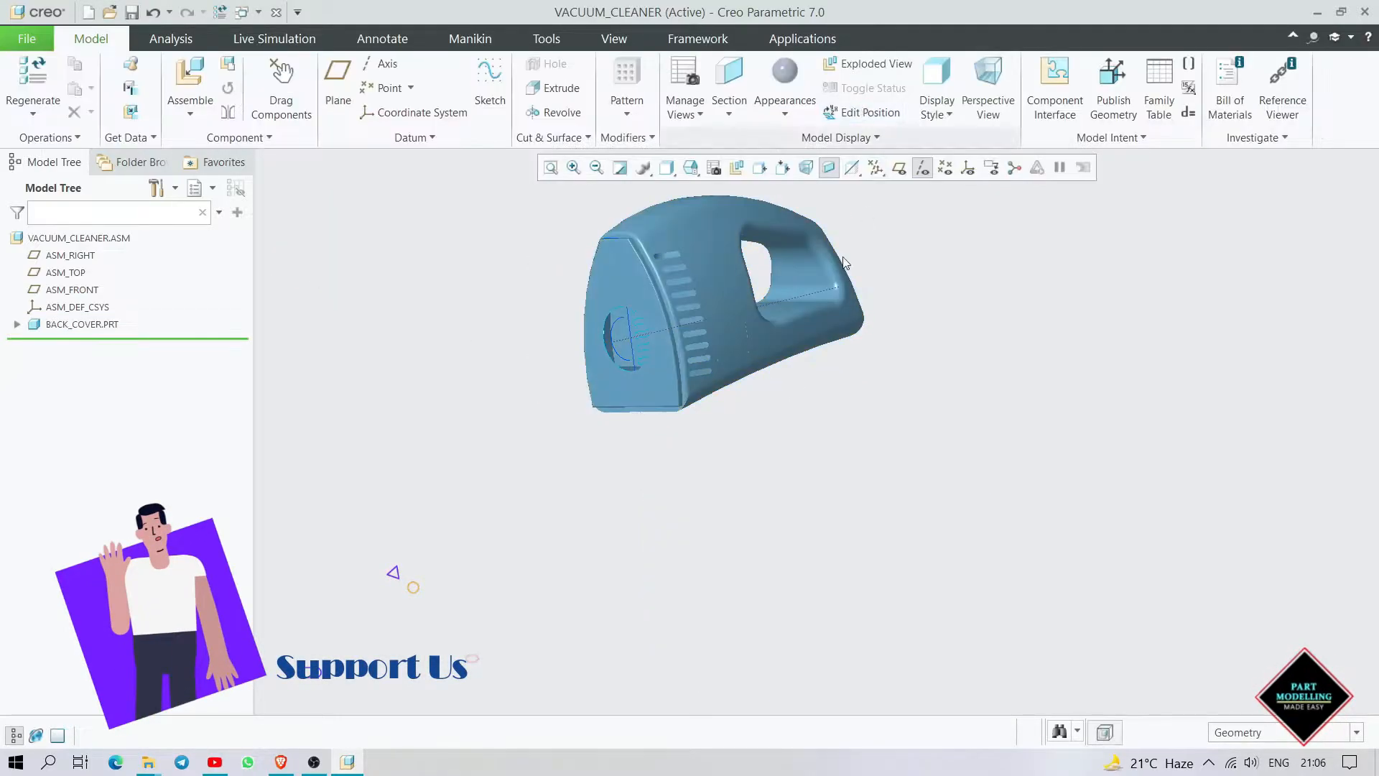
Step: Bring motor.prt into the assembly from the Creo folder inside Motor
middle_drag(761, 462, 821, 511)
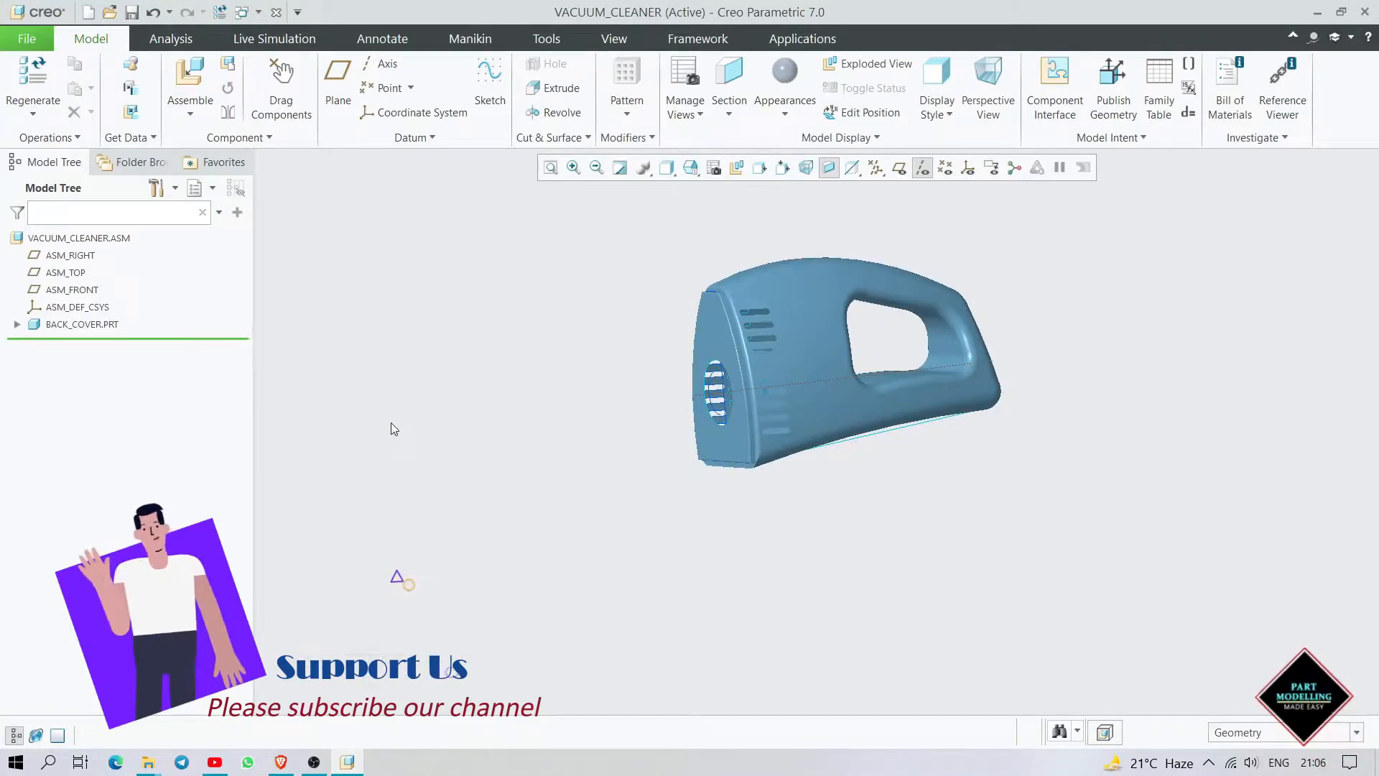
click(205, 81)
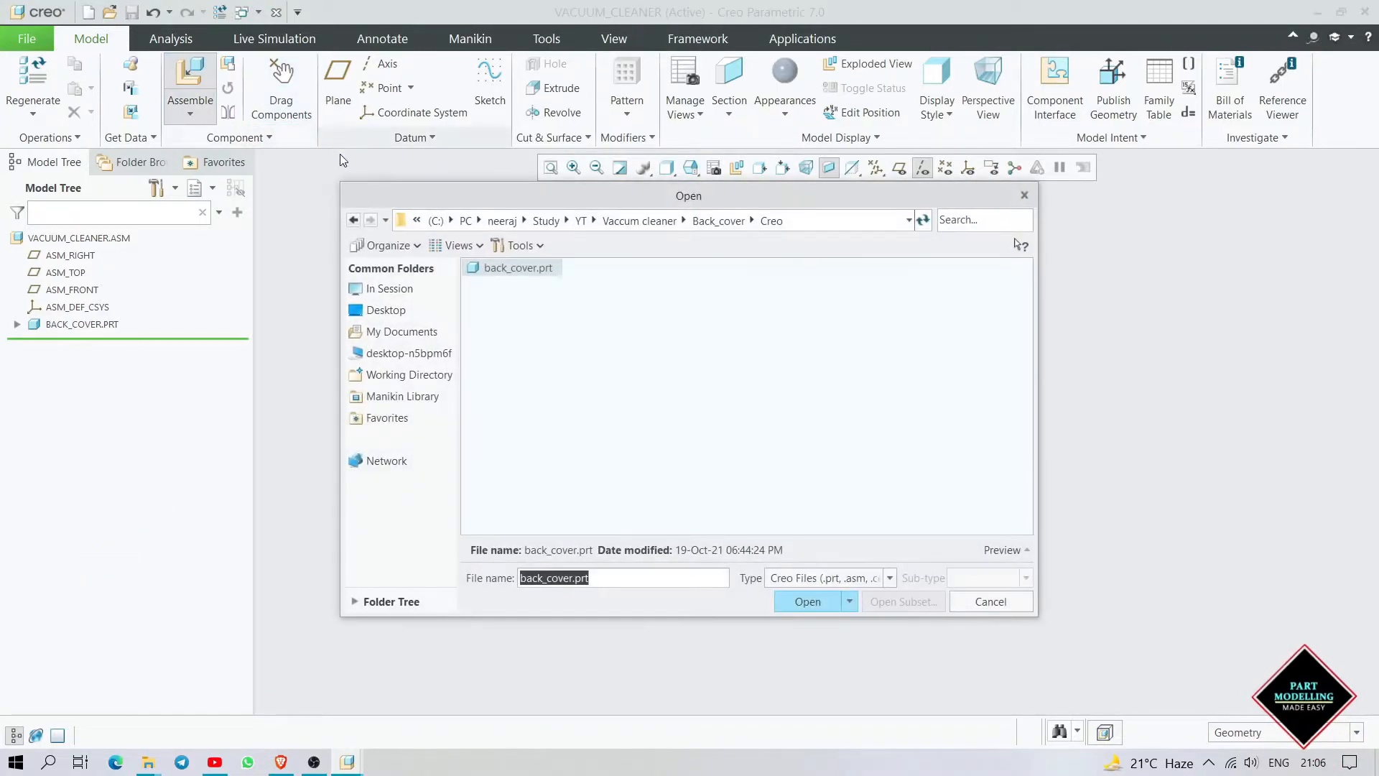
click(647, 221)
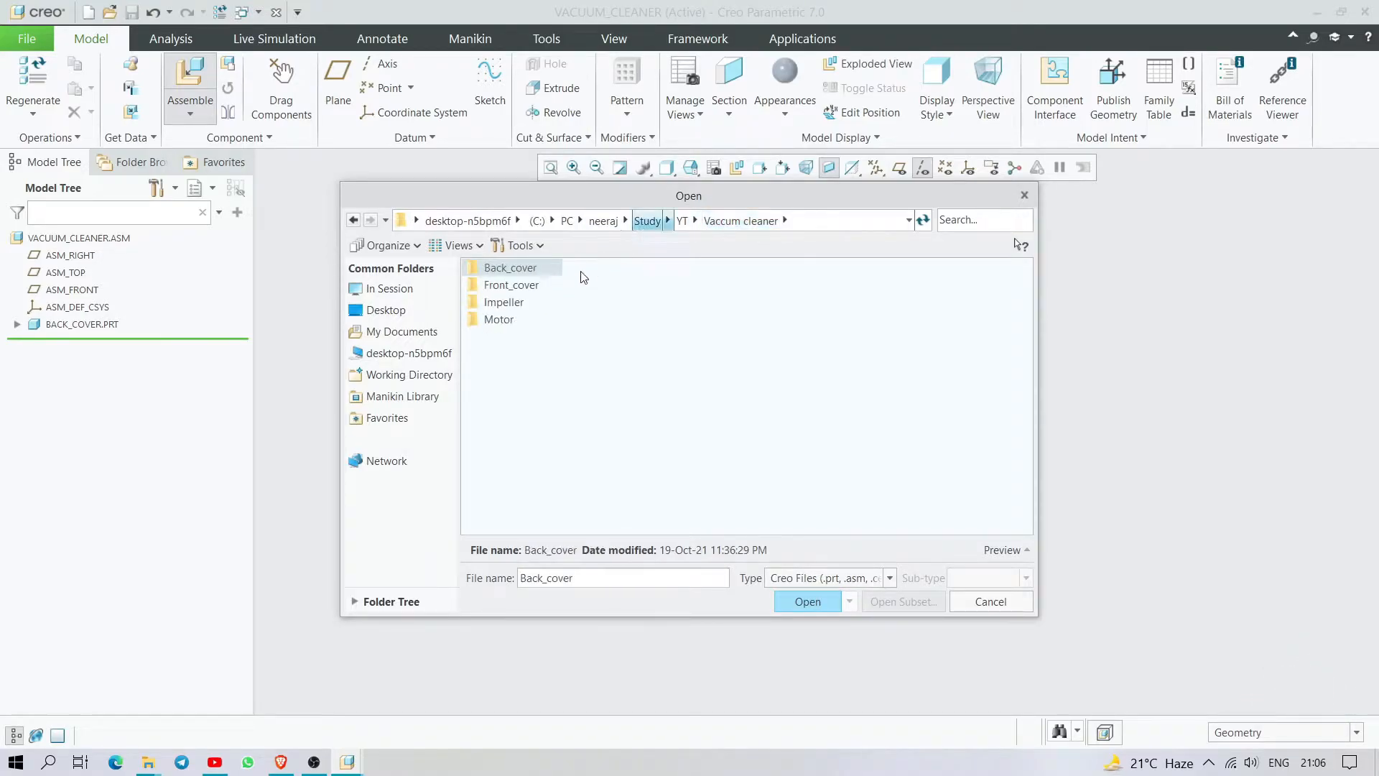
double_click(499, 320)
double_click(502, 271)
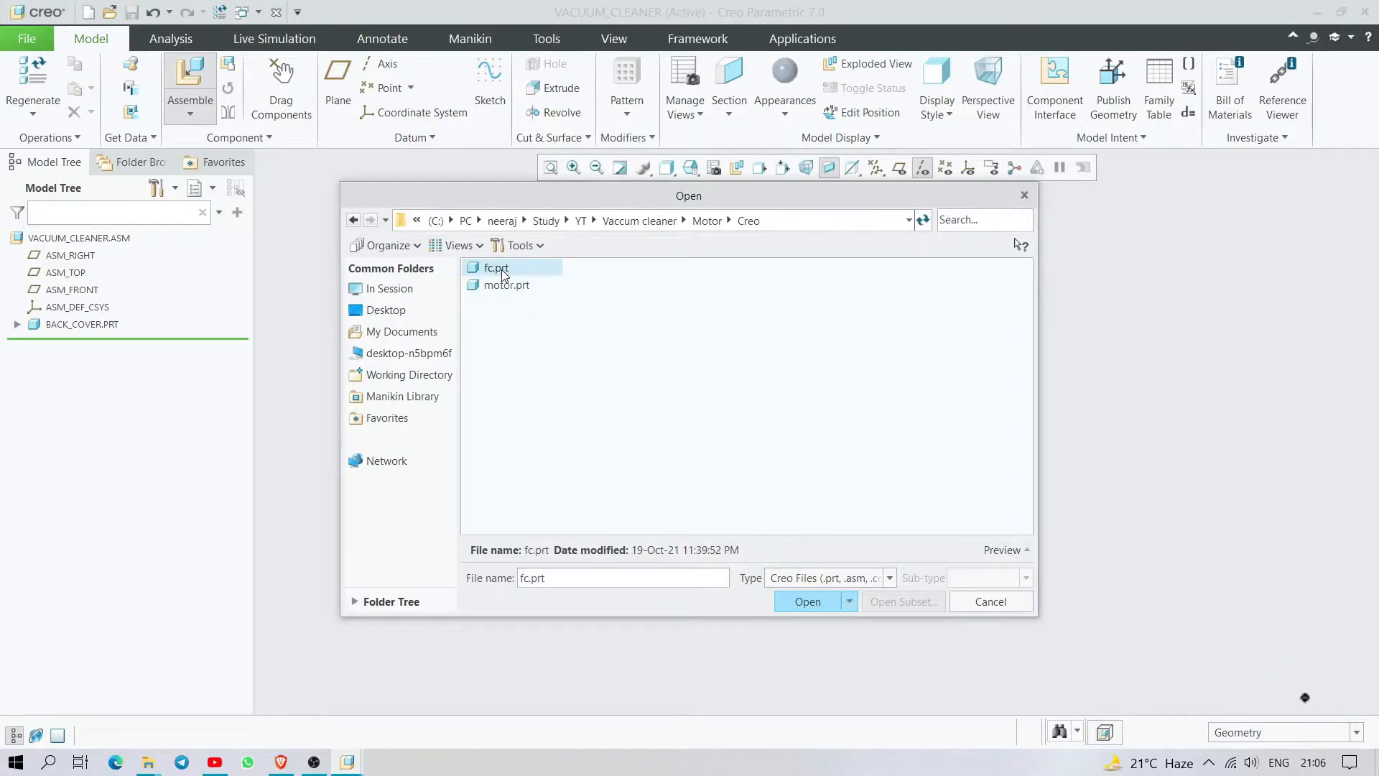
double_click(505, 287)
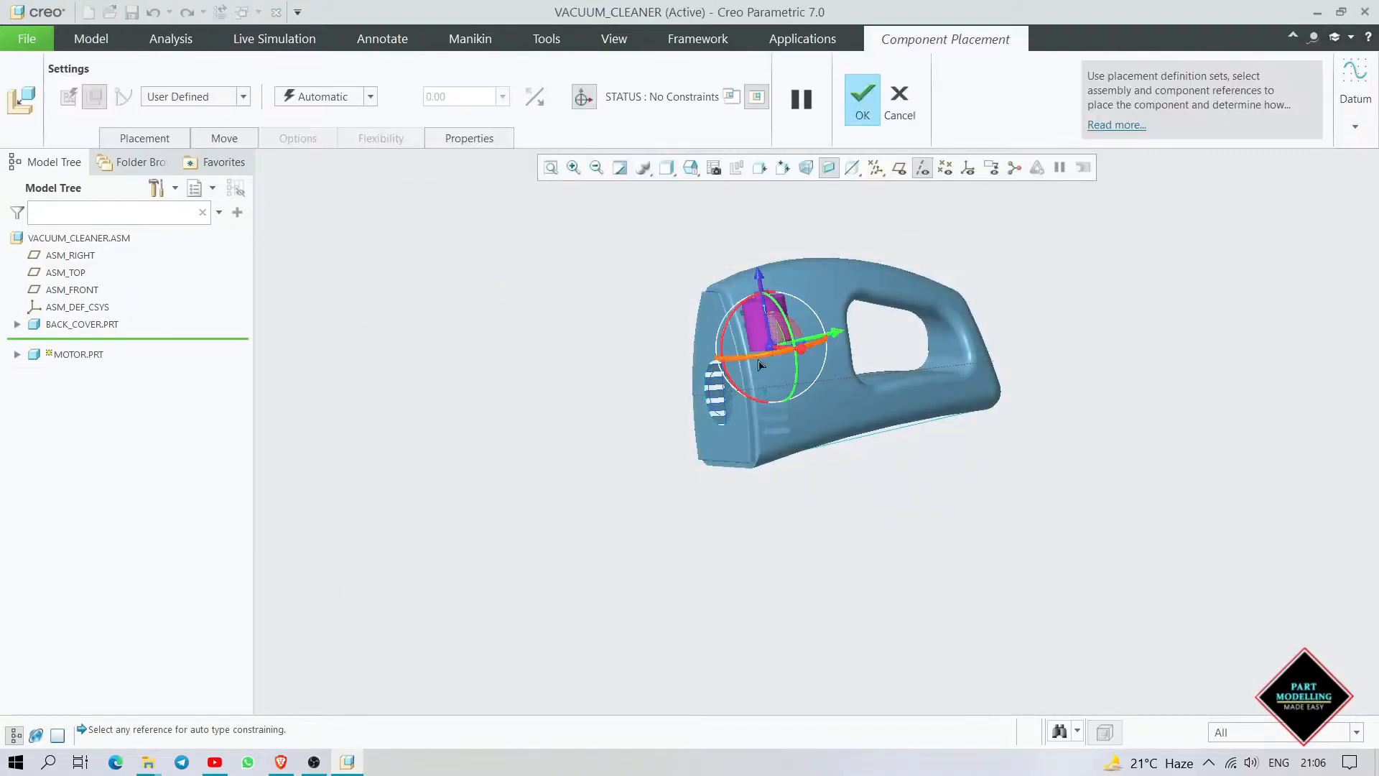
Step: Move the motor beside the back cover, turn its shaft to face outward from the cover's open end, and hide the 3D dragger
drag(738, 309, 728, 374)
scroll(739, 323, down, 2)
scroll(741, 325, down, 1)
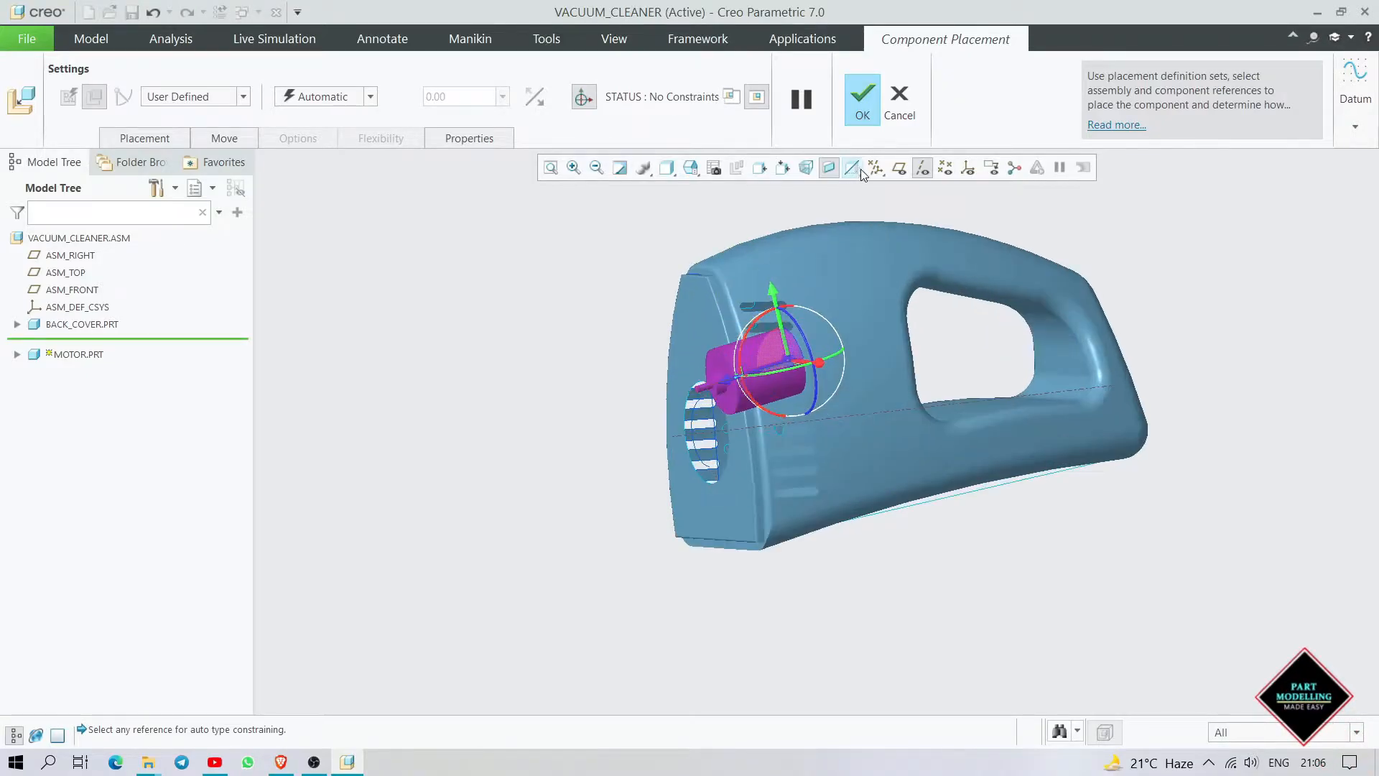
drag(793, 365, 866, 460)
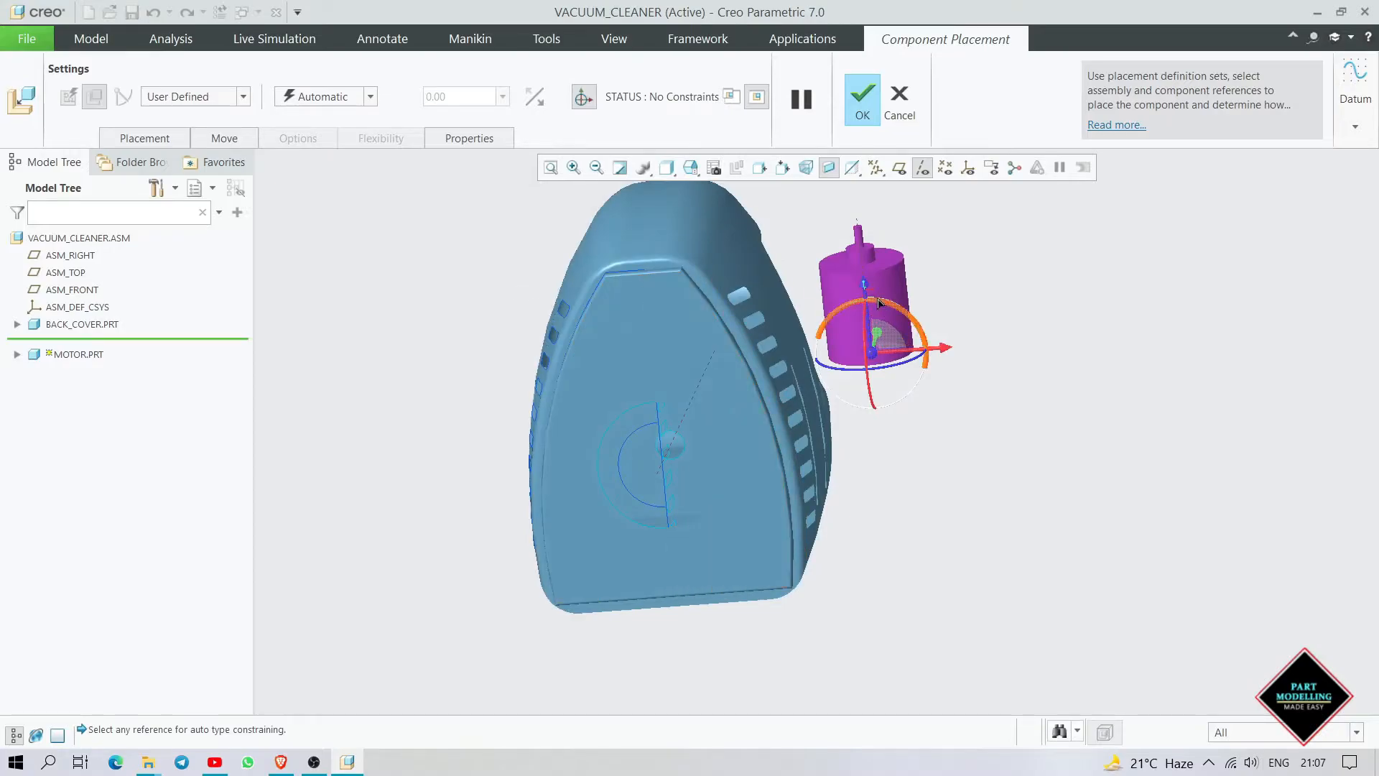
drag(864, 324, 872, 454)
click(585, 98)
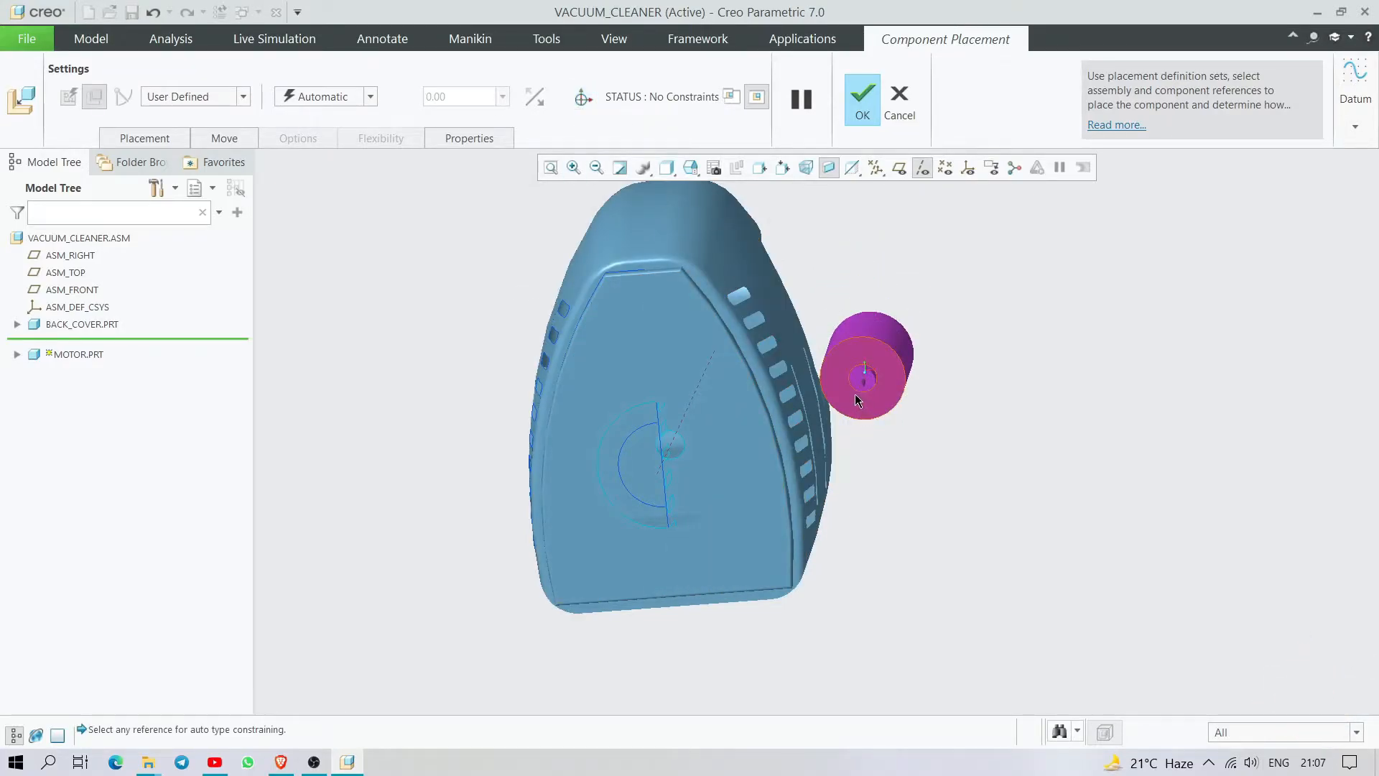
scroll(855, 394, down, 2)
middle_drag(918, 421, 769, 427)
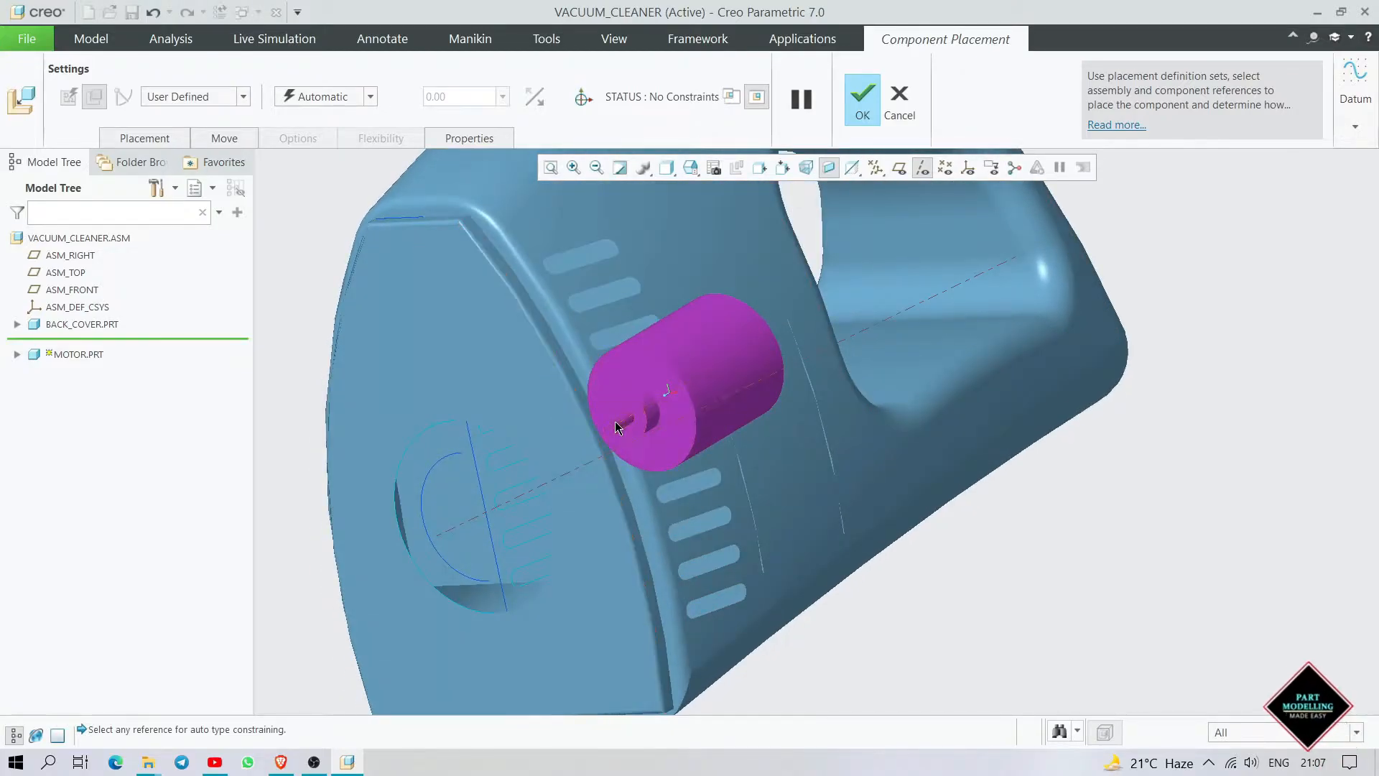
Step: Align the motor shaft with the back cover's central axis using a Distance constraint of 0
click(614, 426)
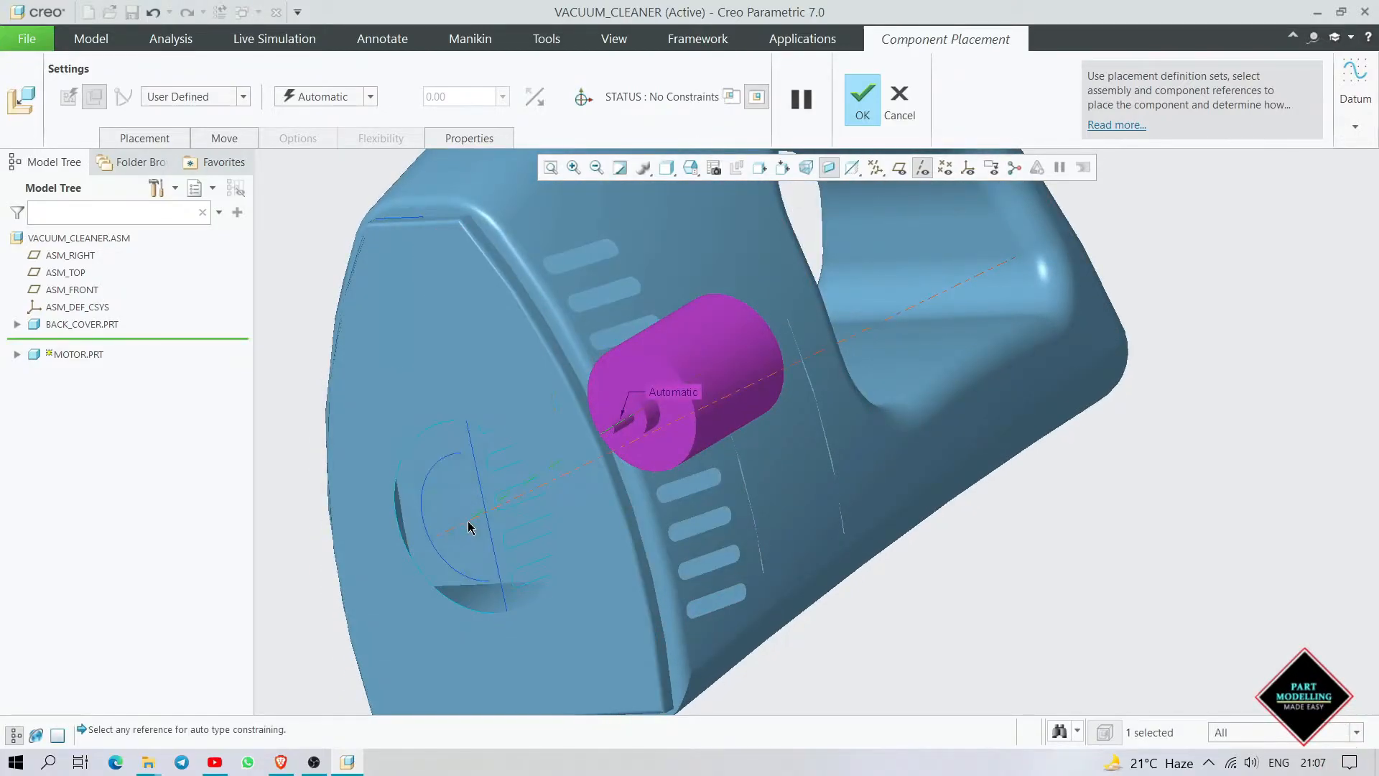
click(468, 524)
middle_drag(724, 515, 779, 517)
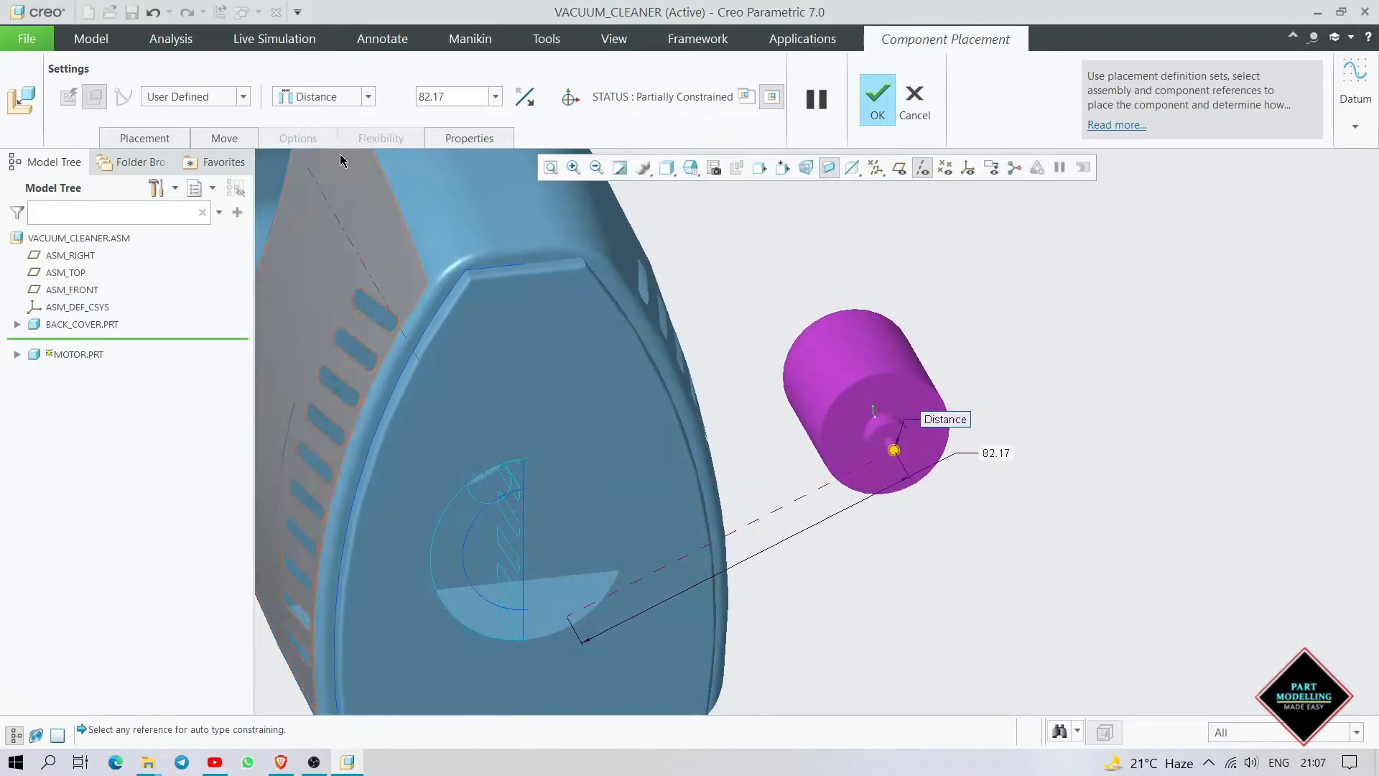
text(0)
key(Return)
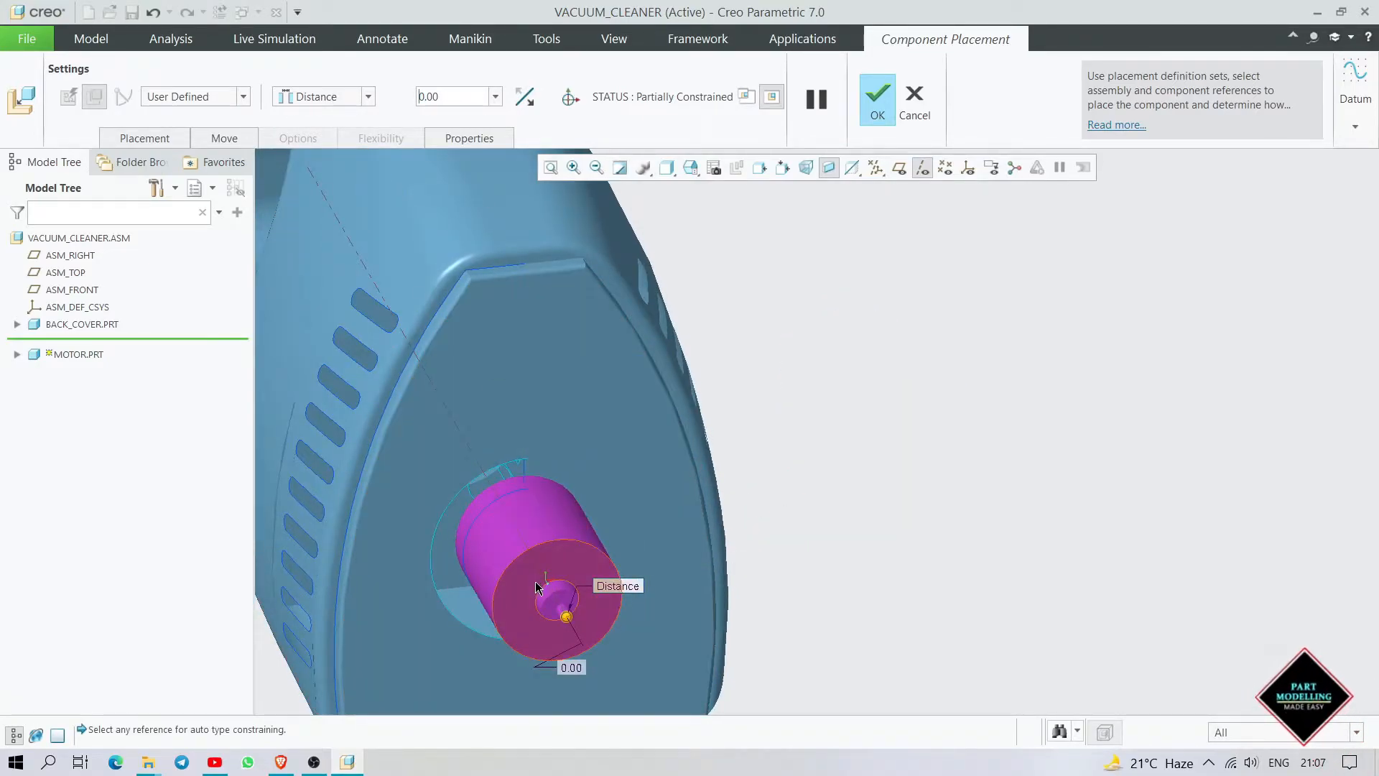
Step: Constrain the motor's front face to the face at the back cover's circular opening with a Distance of 0
click(562, 590)
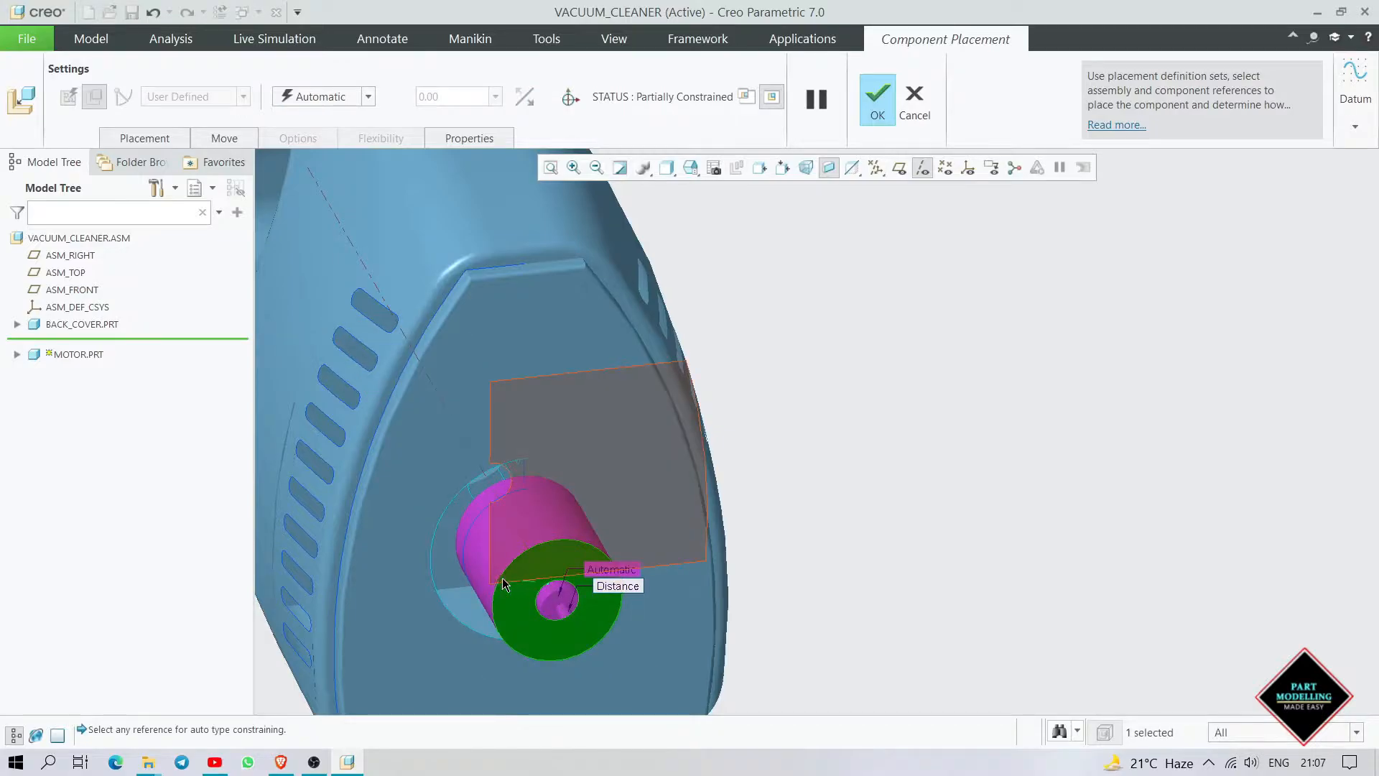
click(451, 543)
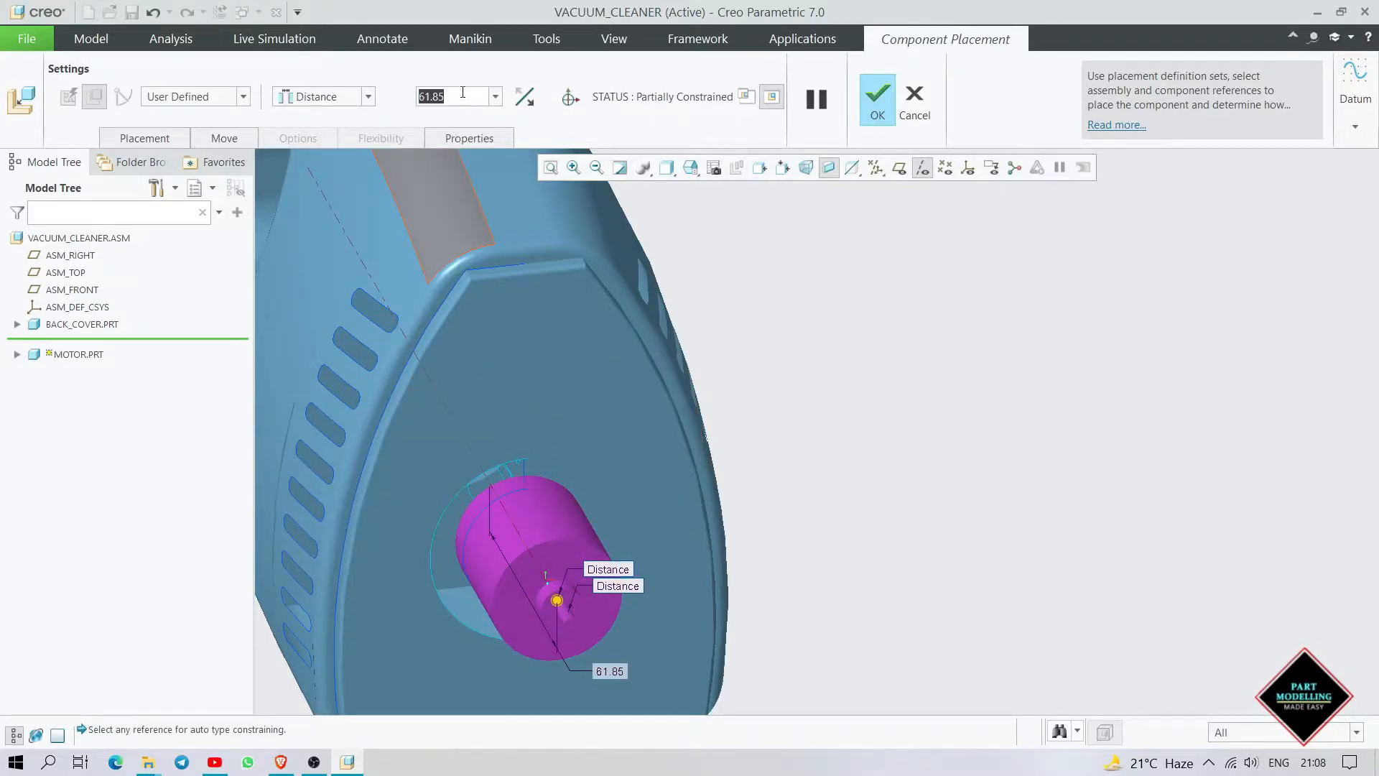
text(0)
key(Return)
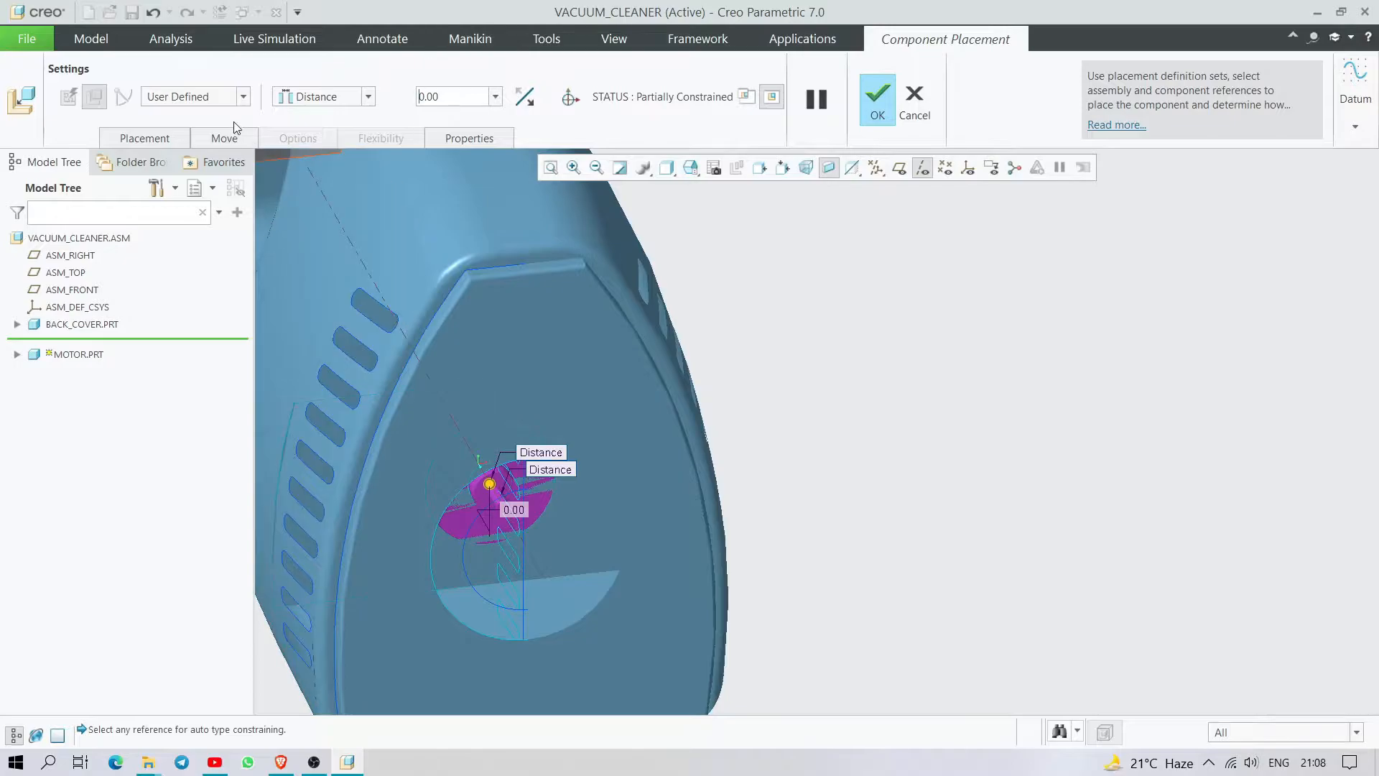
Step: Set the motor's connection type to Rigid and accept its placement
click(218, 97)
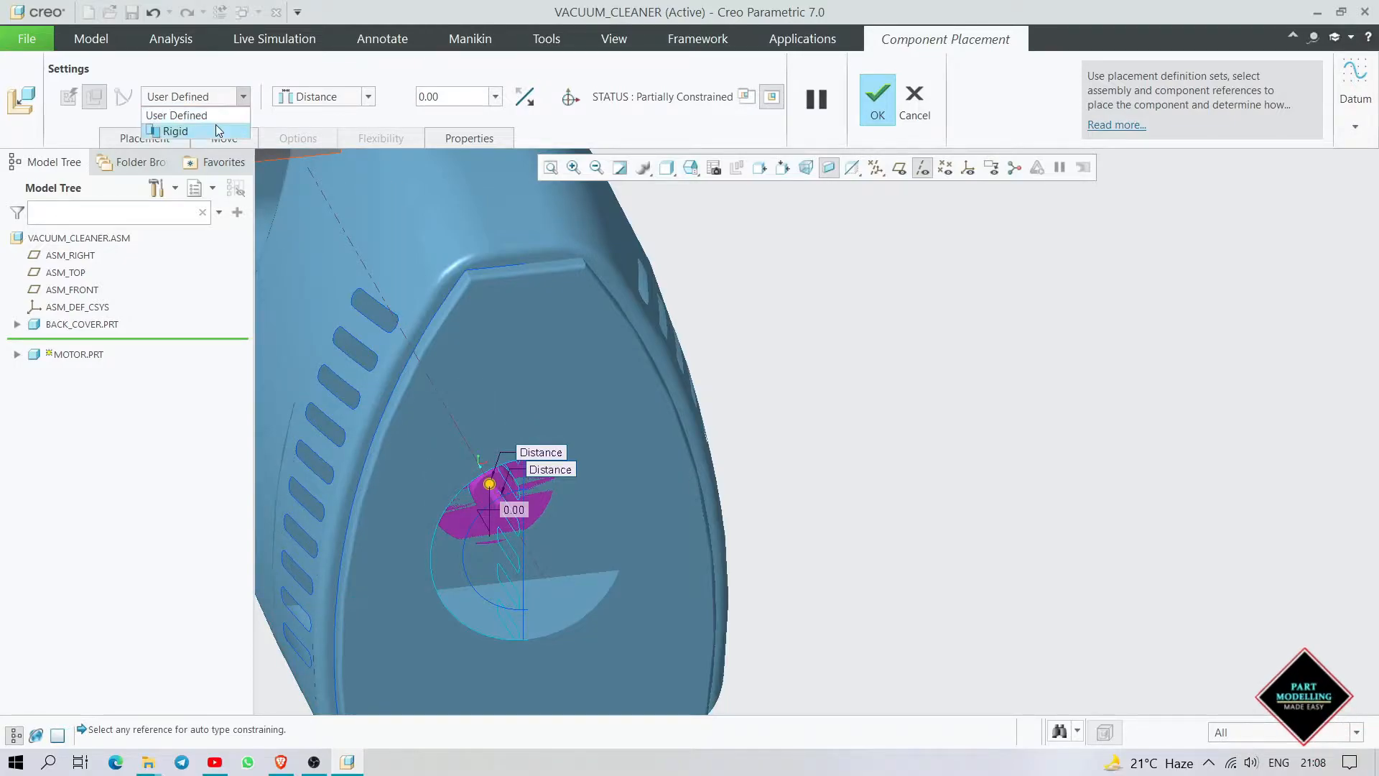
middle_drag(828, 324, 812, 295)
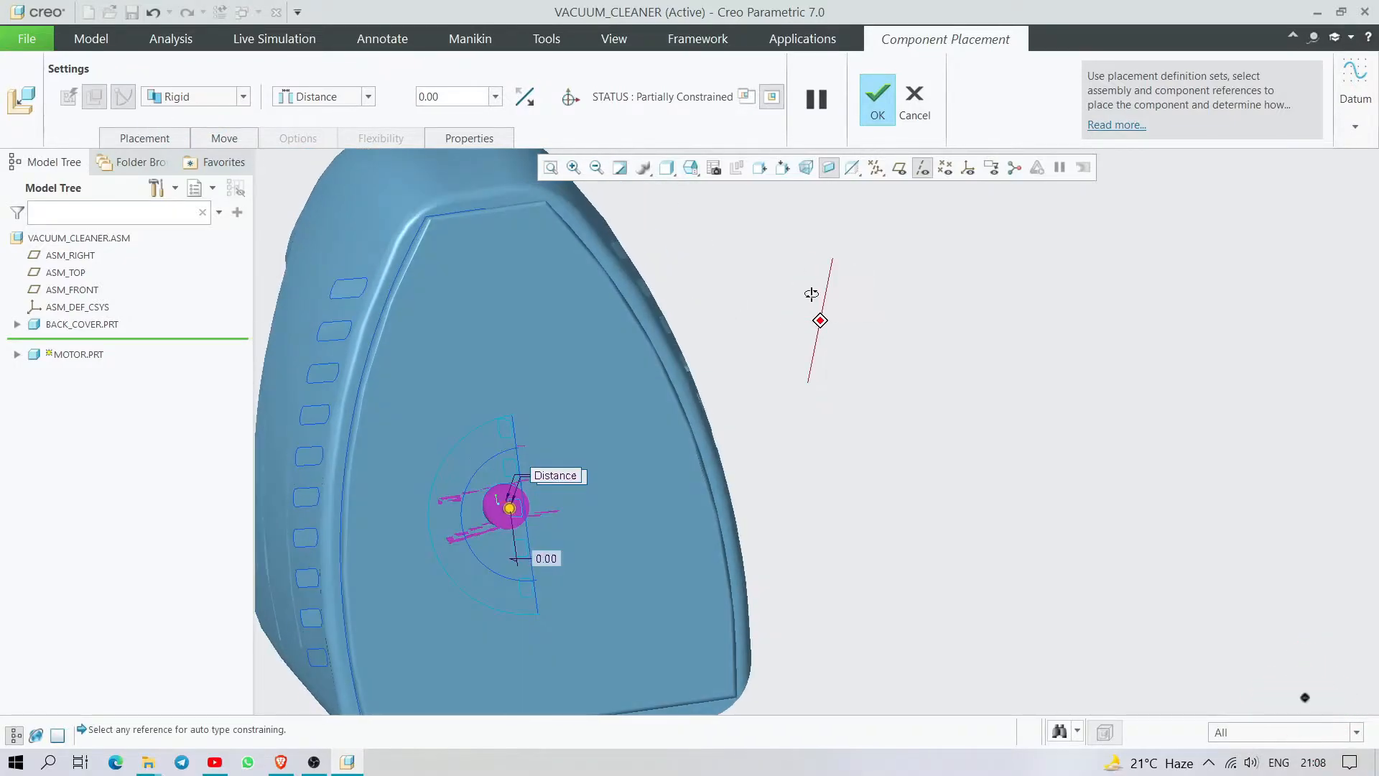
click(885, 92)
Step: Insert impeller.prt from the Impeller part's Creo folder as the next component
scroll(794, 431, down, 3)
middle_drag(794, 431, 778, 445)
scroll(1002, 503, up, 1)
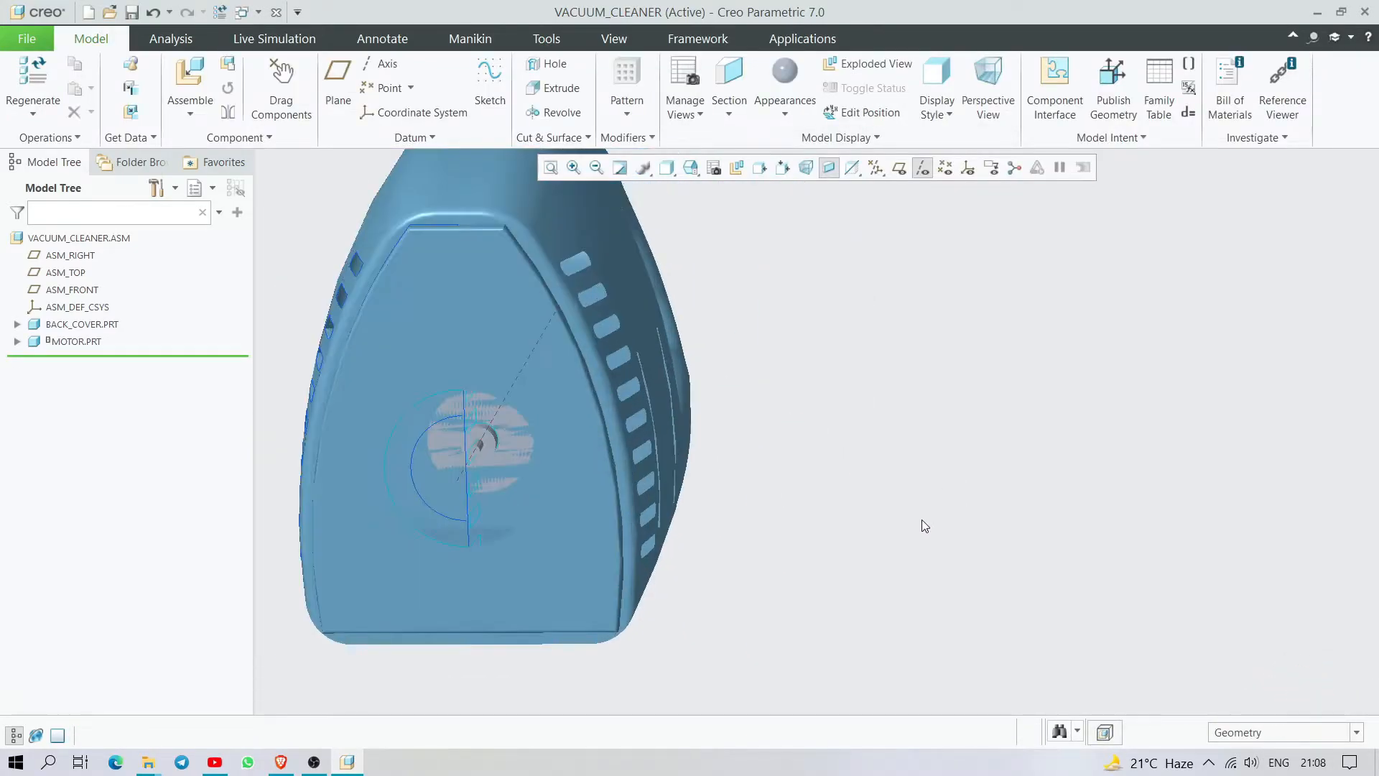
click(189, 77)
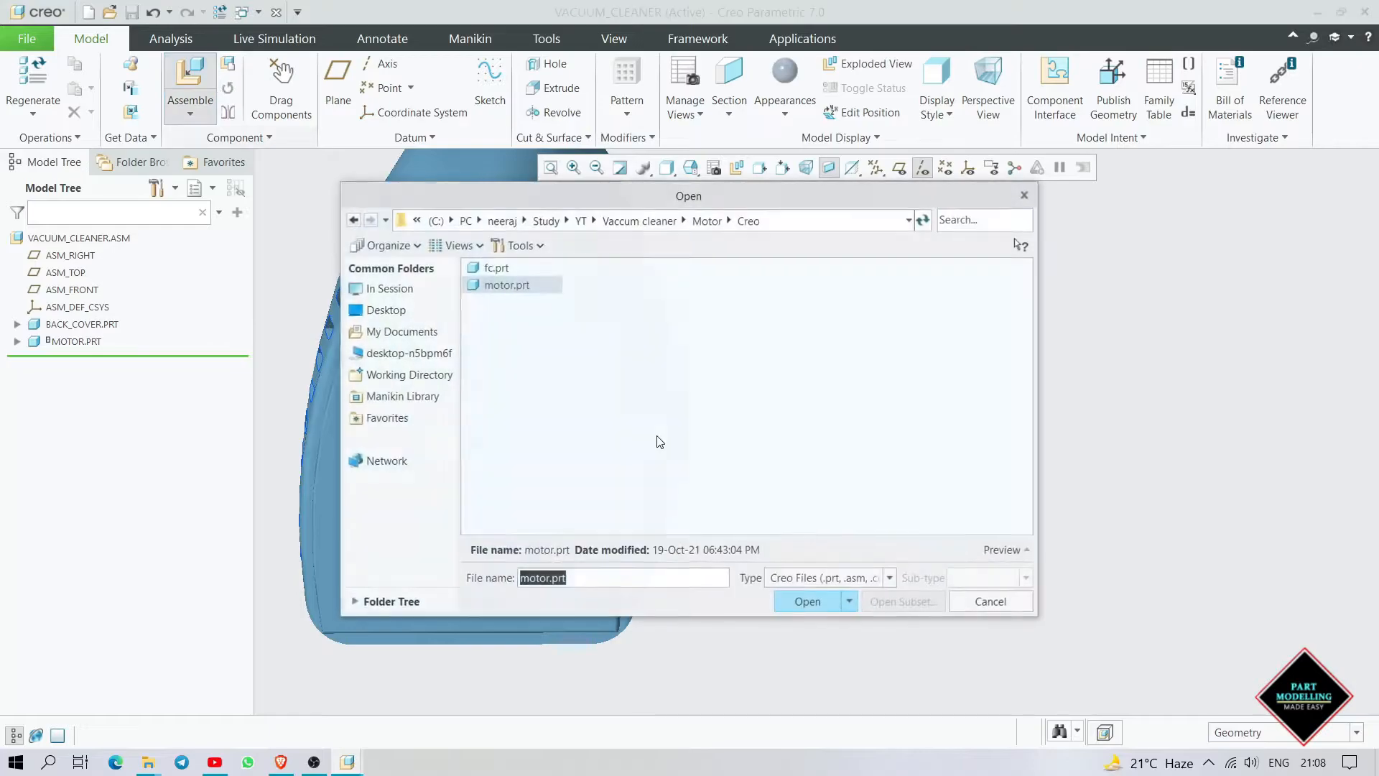
click(675, 217)
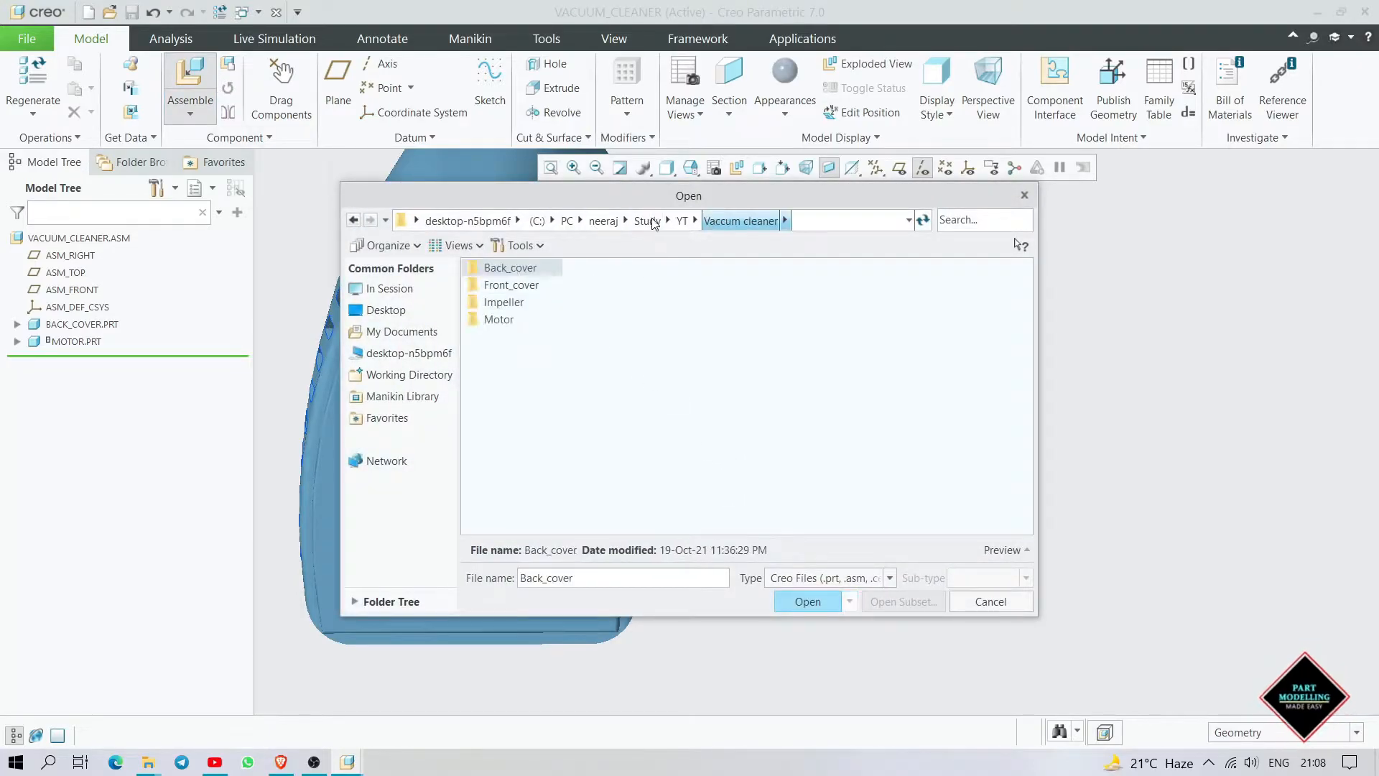
click(512, 309)
double_click(512, 309)
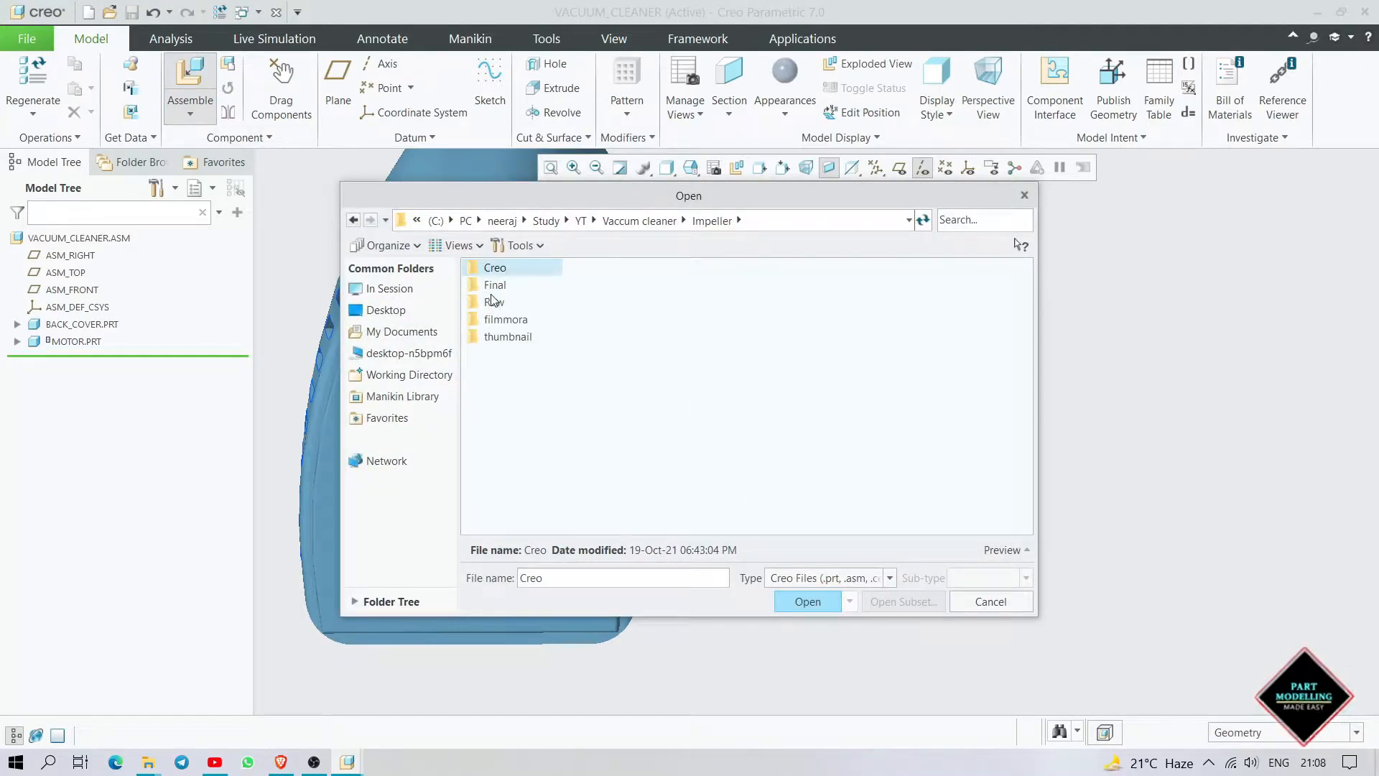
double_click(507, 272)
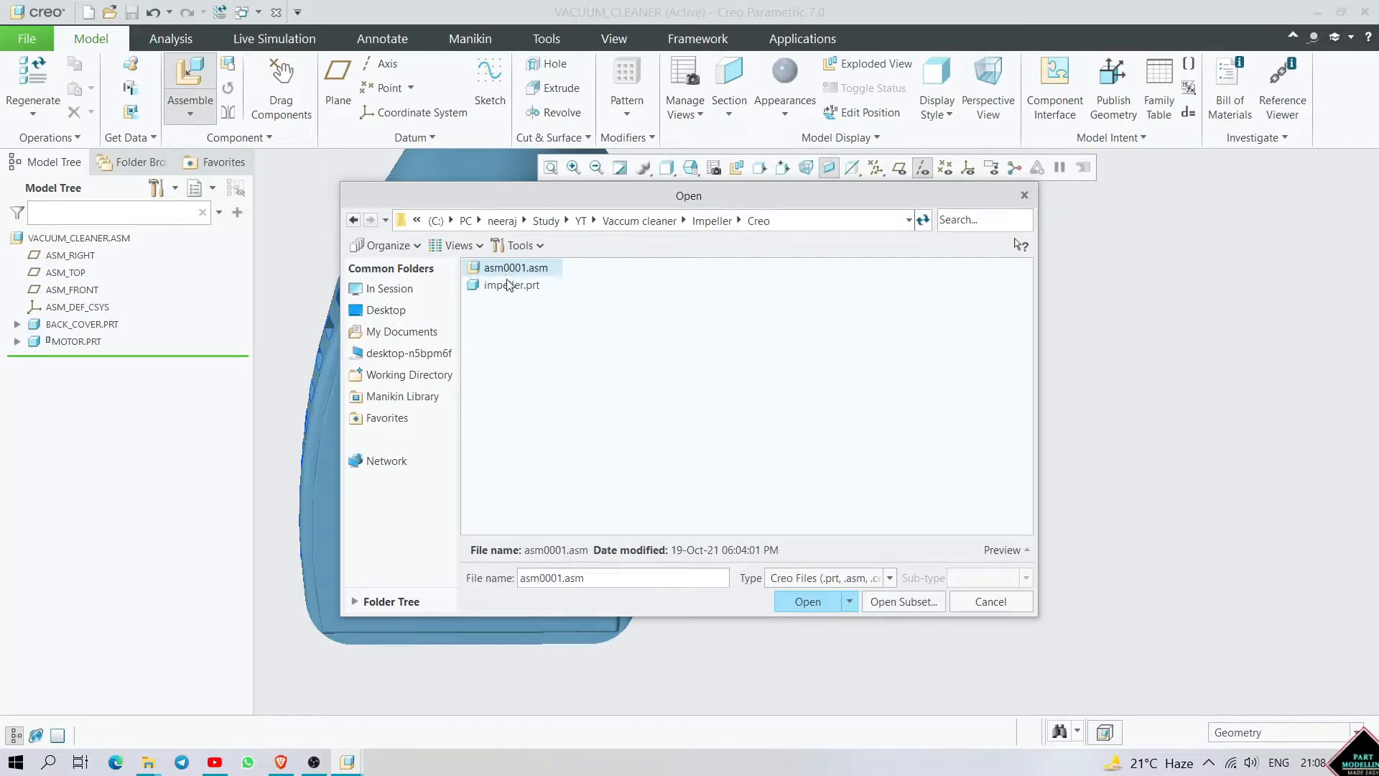
double_click(508, 286)
Step: Shift the impeller closer to the back cover with the 3D dragger, and hide the dragger
middle_drag(871, 474, 952, 501)
scroll(942, 490, down, 2)
click(583, 96)
scroll(853, 553, up, 3)
drag(864, 427, 716, 402)
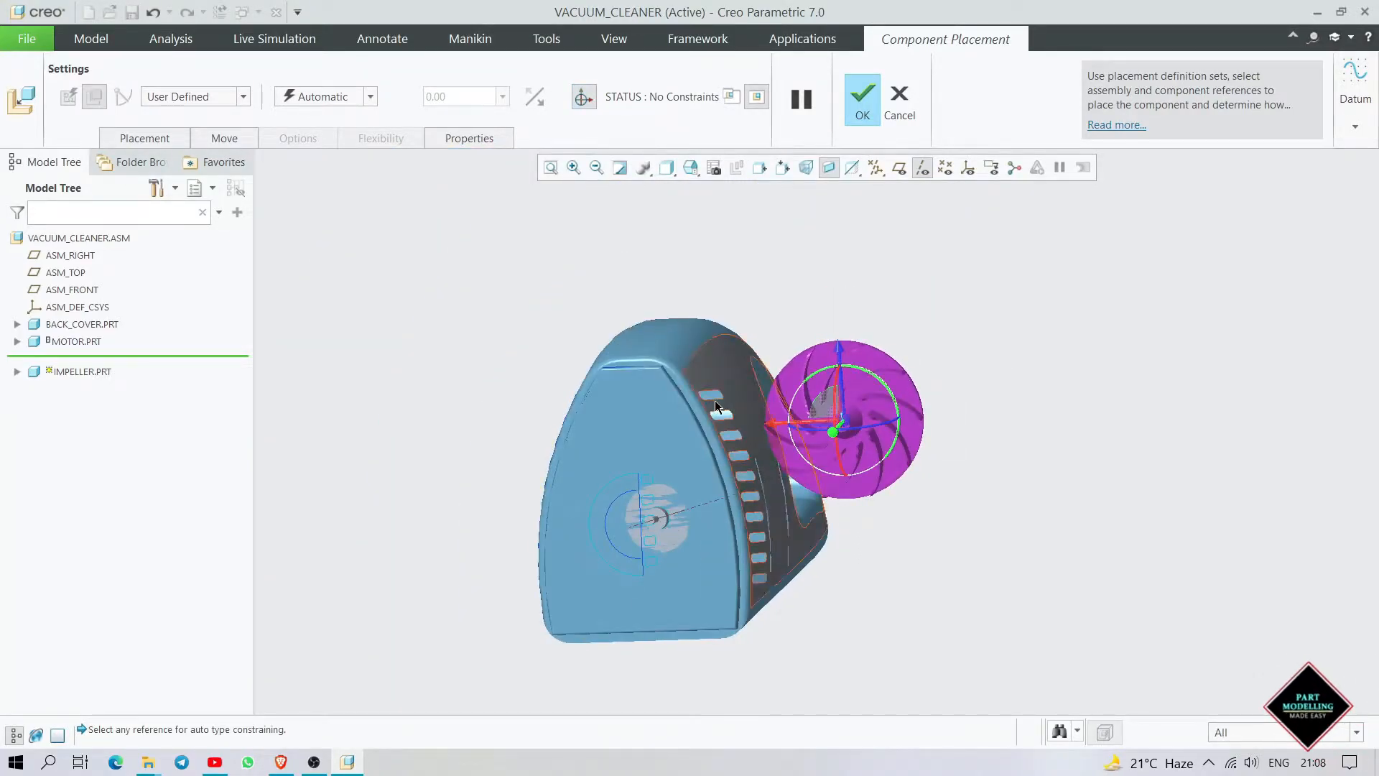
click(593, 99)
Step: Set the impeller's connection type to Pin and align its hub axis with the motor shaft
click(194, 99)
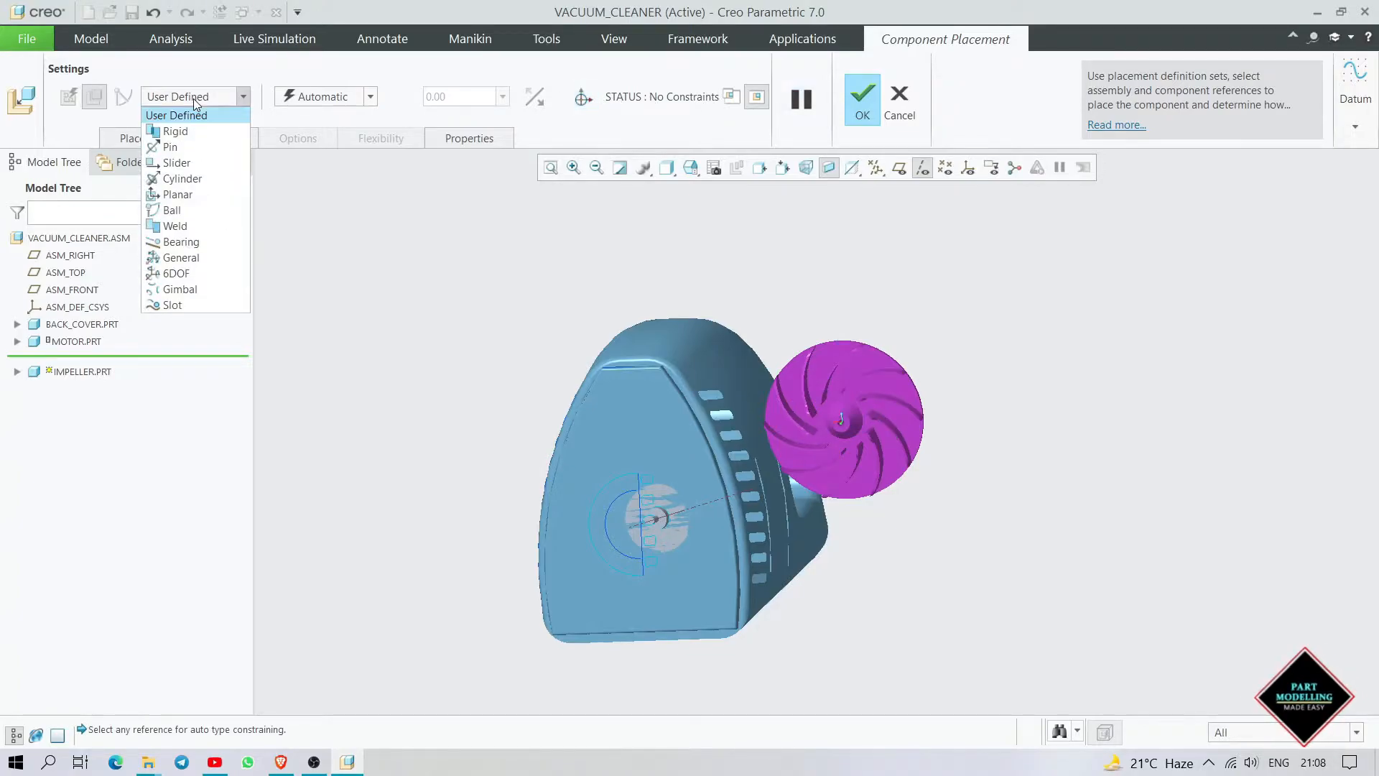
click(170, 146)
scroll(851, 391, up, 3)
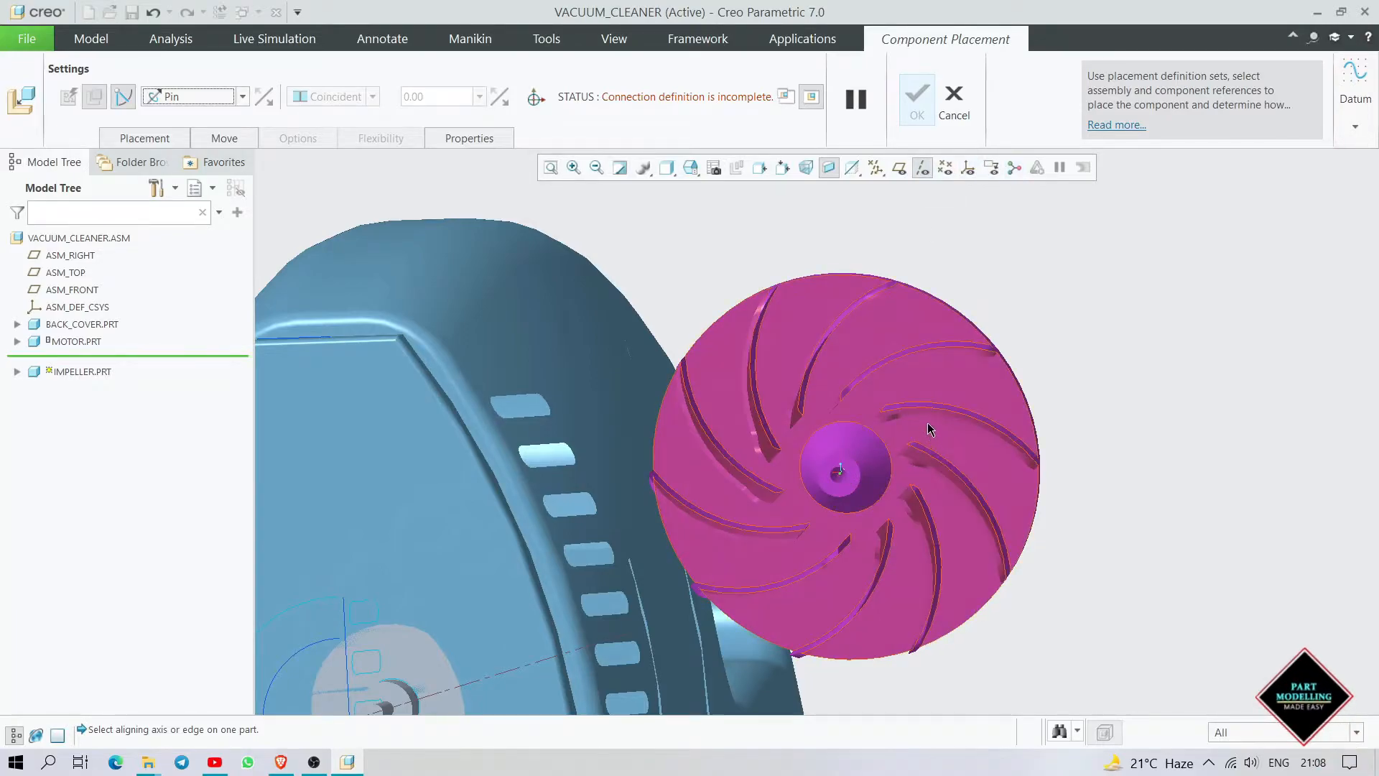
middle_drag(924, 431, 898, 437)
click(864, 457)
shift+middle_drag(569, 616, 738, 463)
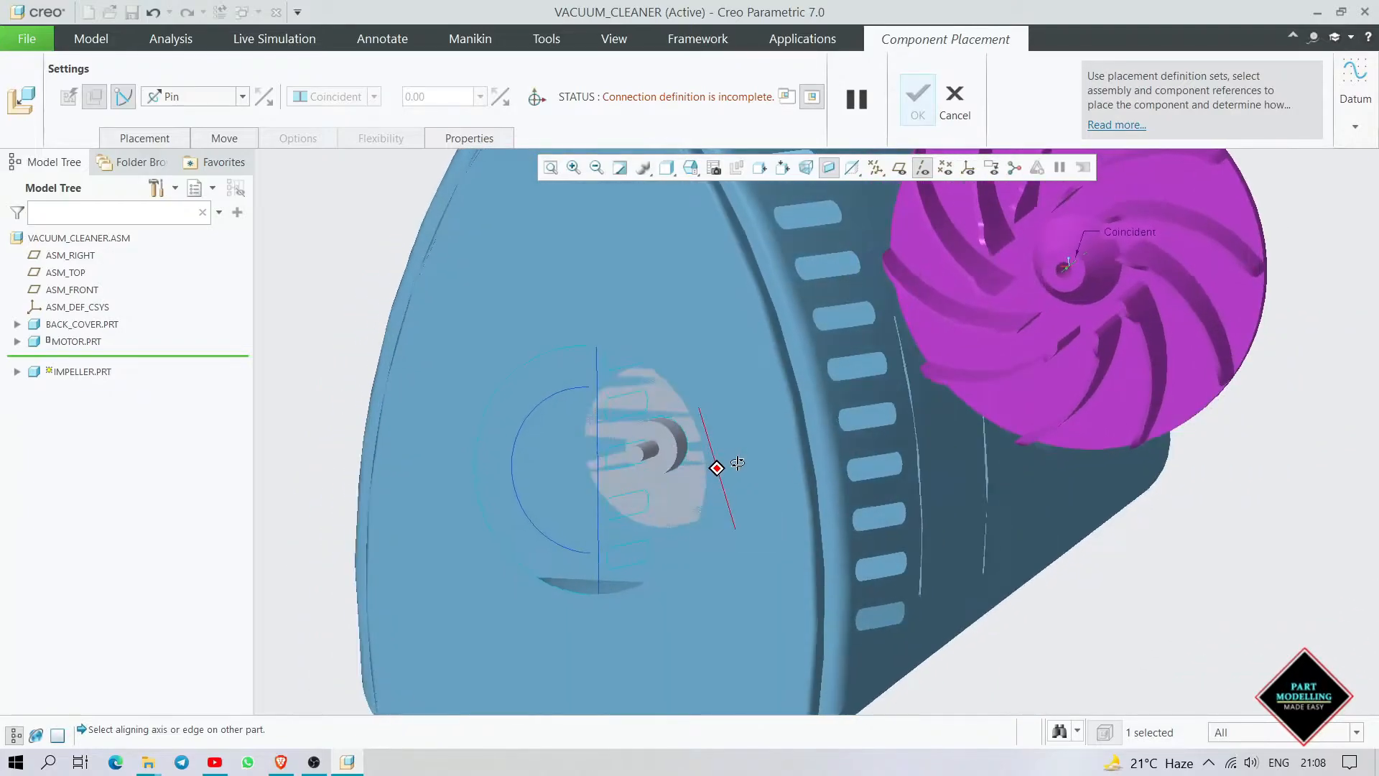
click(641, 450)
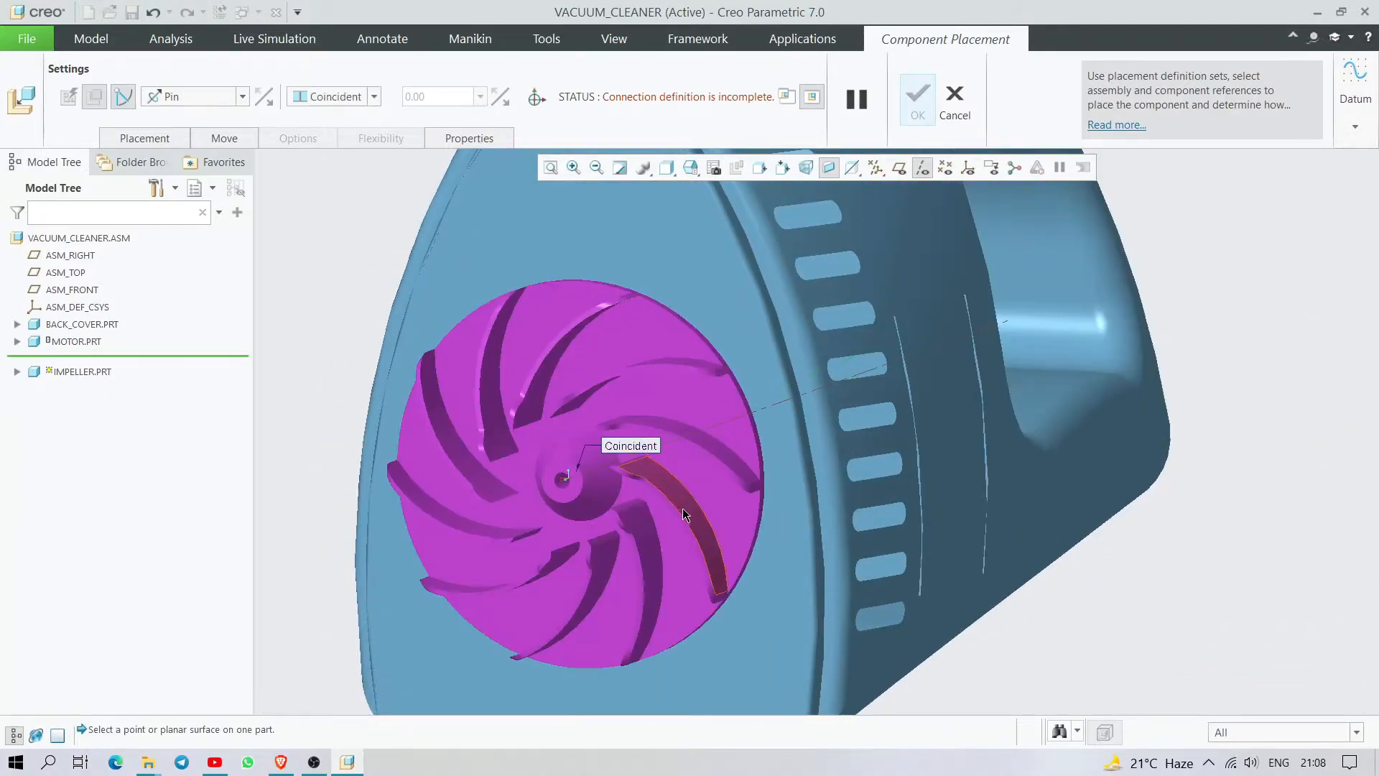
Step: Pull the impeller out along the shaft axis and mate its rear hub face with the motor's front face
middle_drag(722, 500, 755, 480)
click(537, 98)
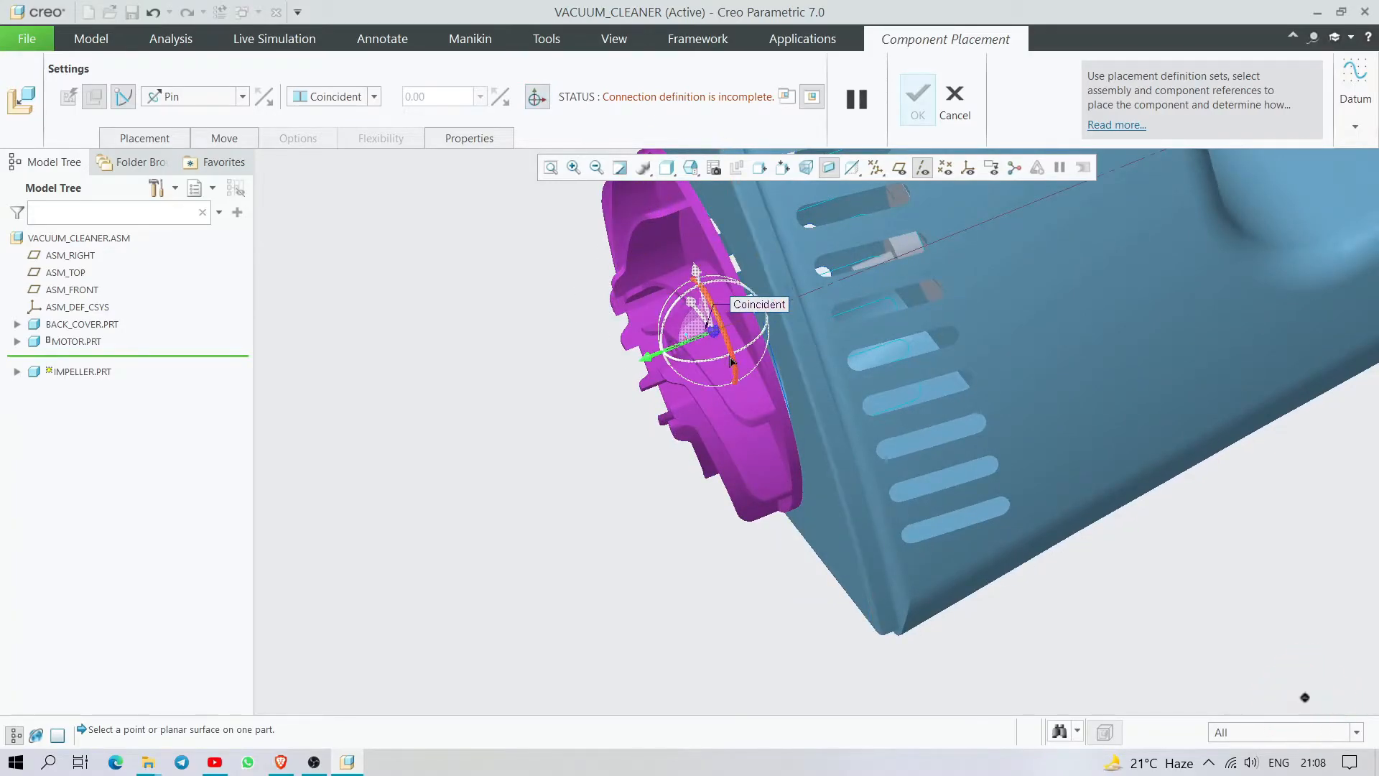
click(537, 99)
middle_drag(748, 336, 718, 360)
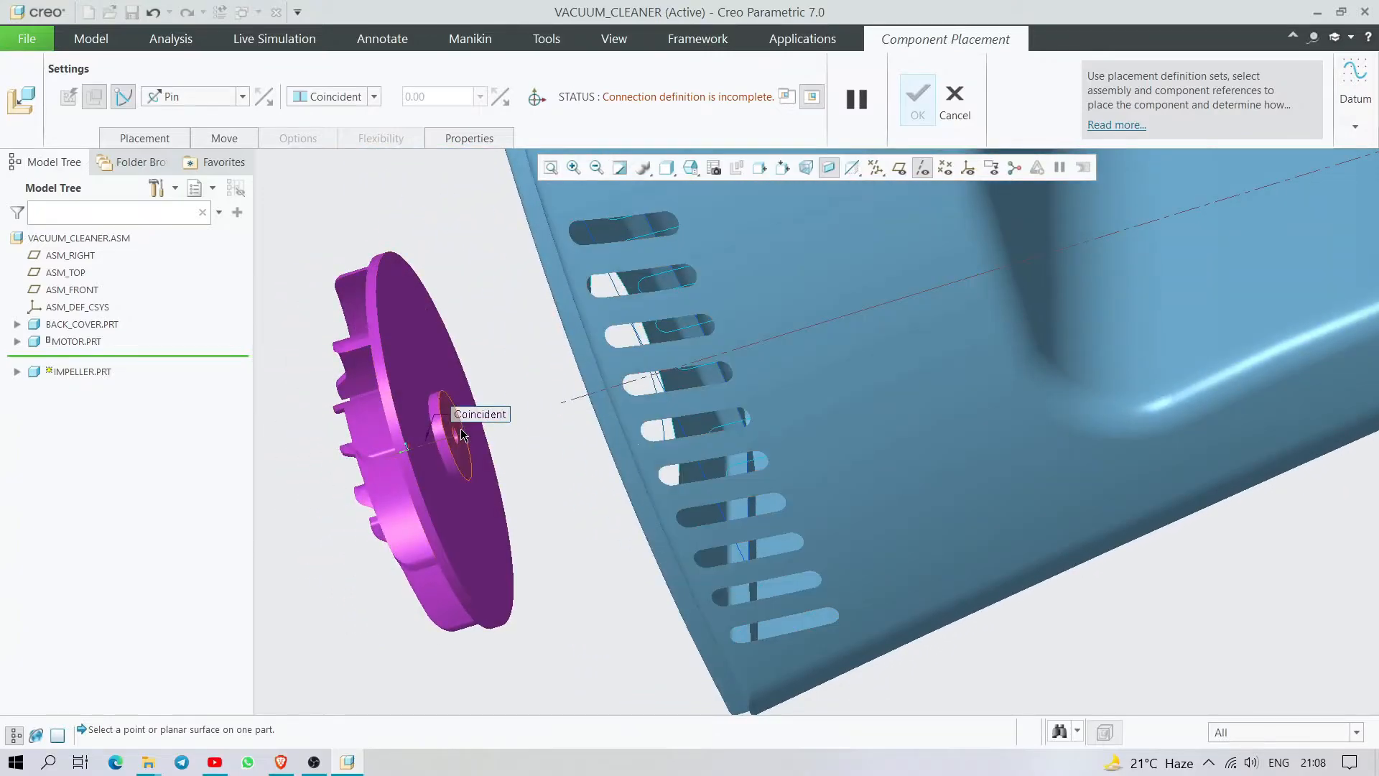
middle_drag(524, 494, 902, 348)
click(898, 300)
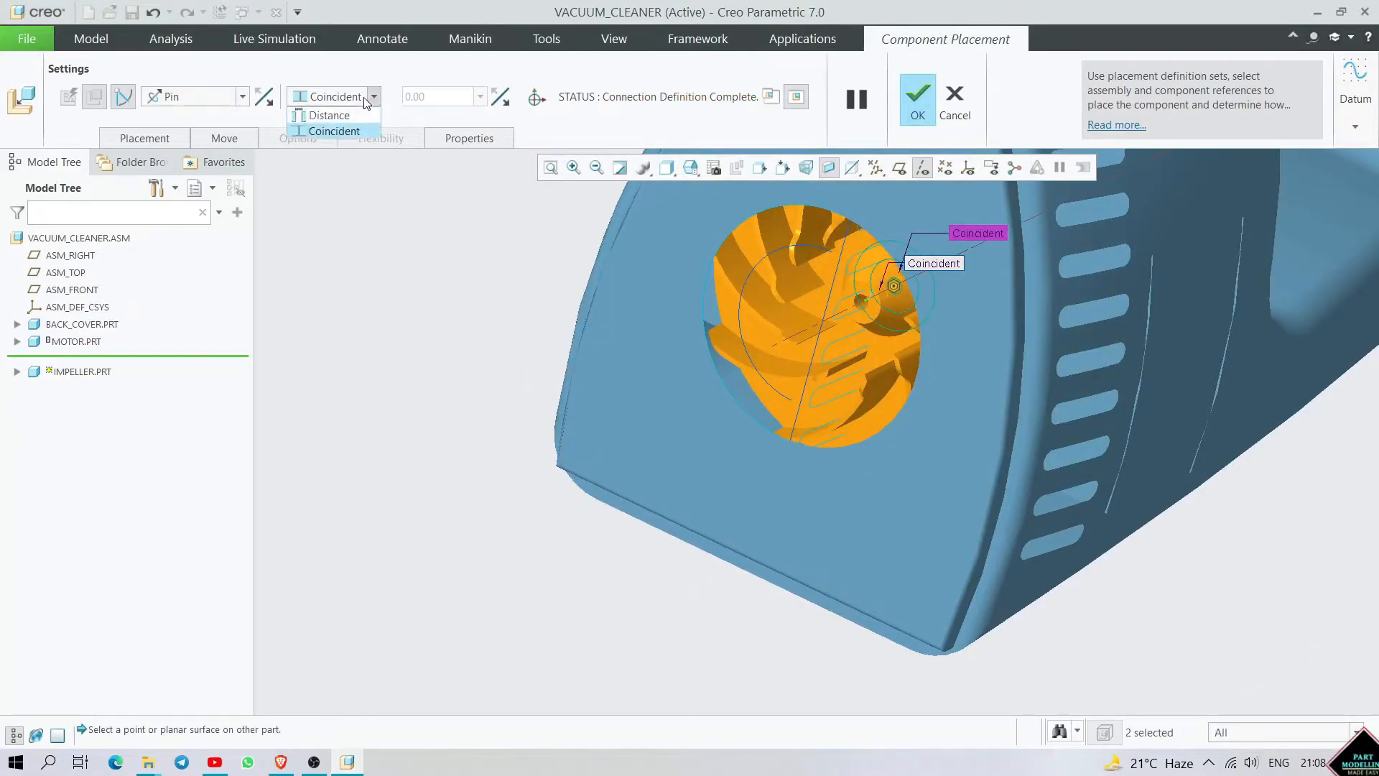
Step: Change the impeller's face constraint to Distance with an offset of 2 and accept the placement
click(355, 115)
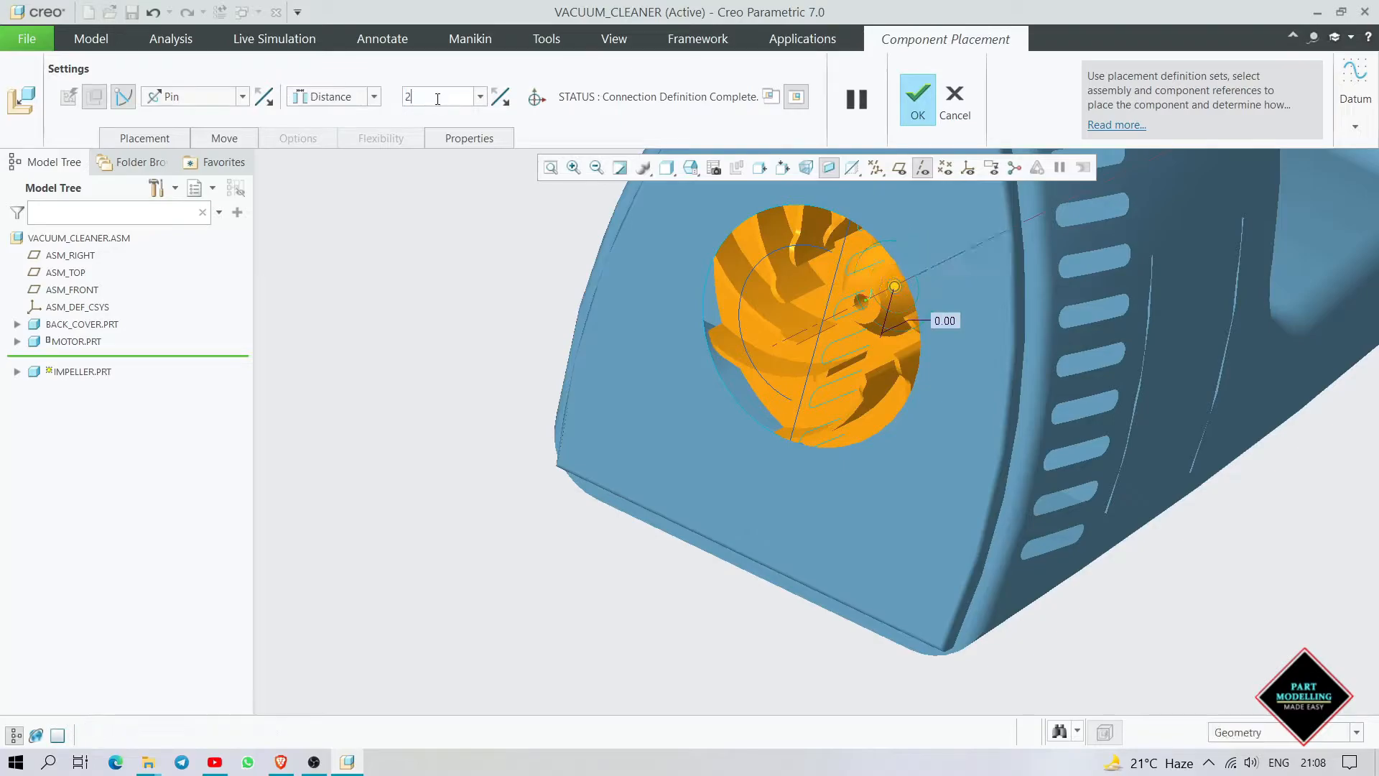
key(Return)
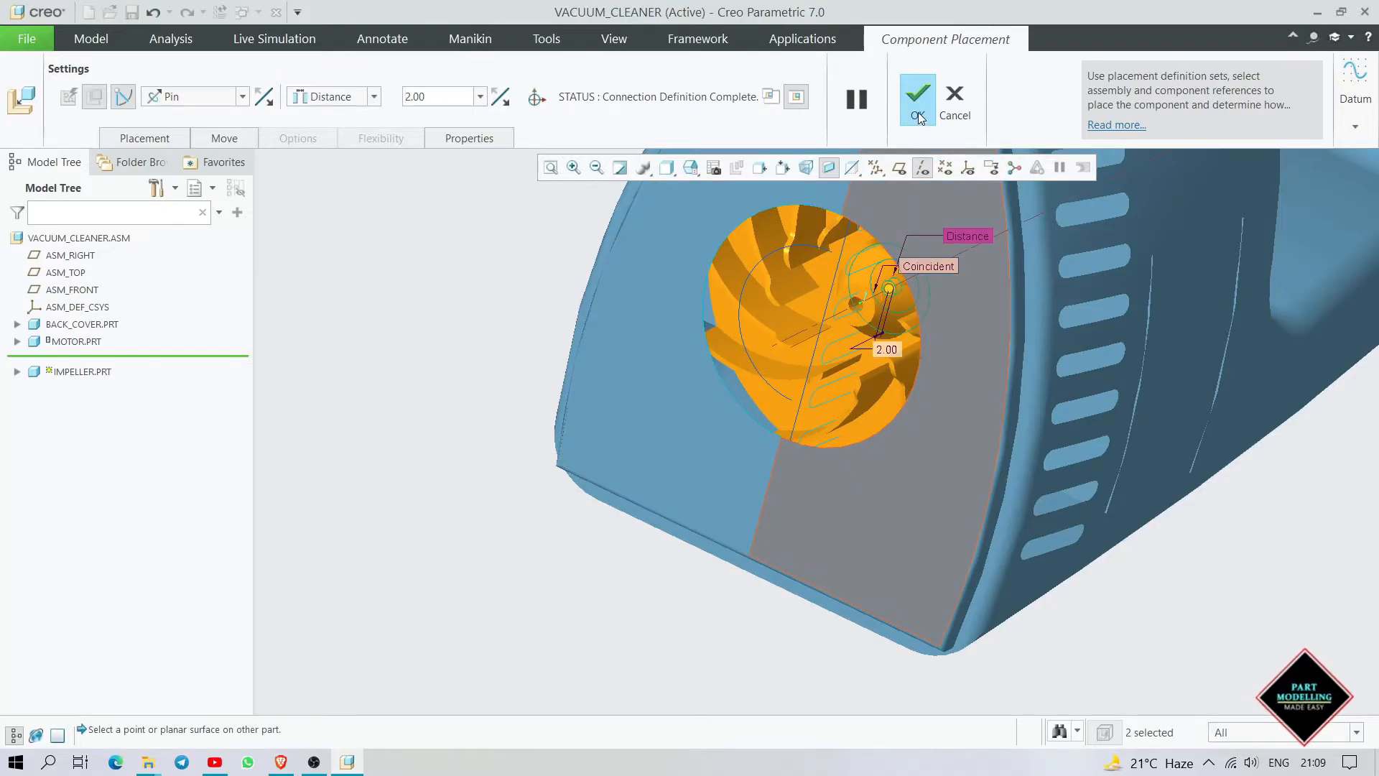
click(919, 117)
Step: Rotate the impeller about its pin axis with Drag Components, and close the Drag tool
middle_drag(725, 610, 754, 597)
click(280, 93)
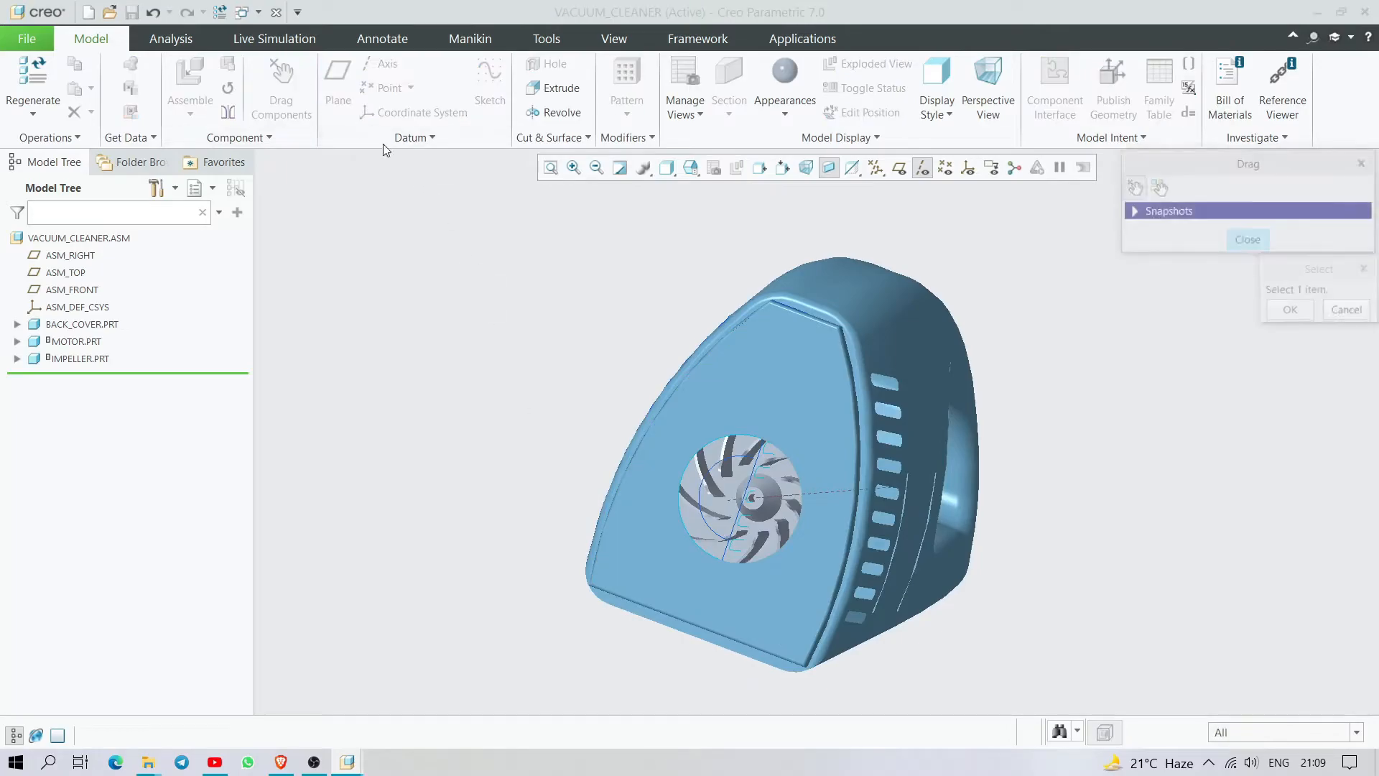
click(777, 501)
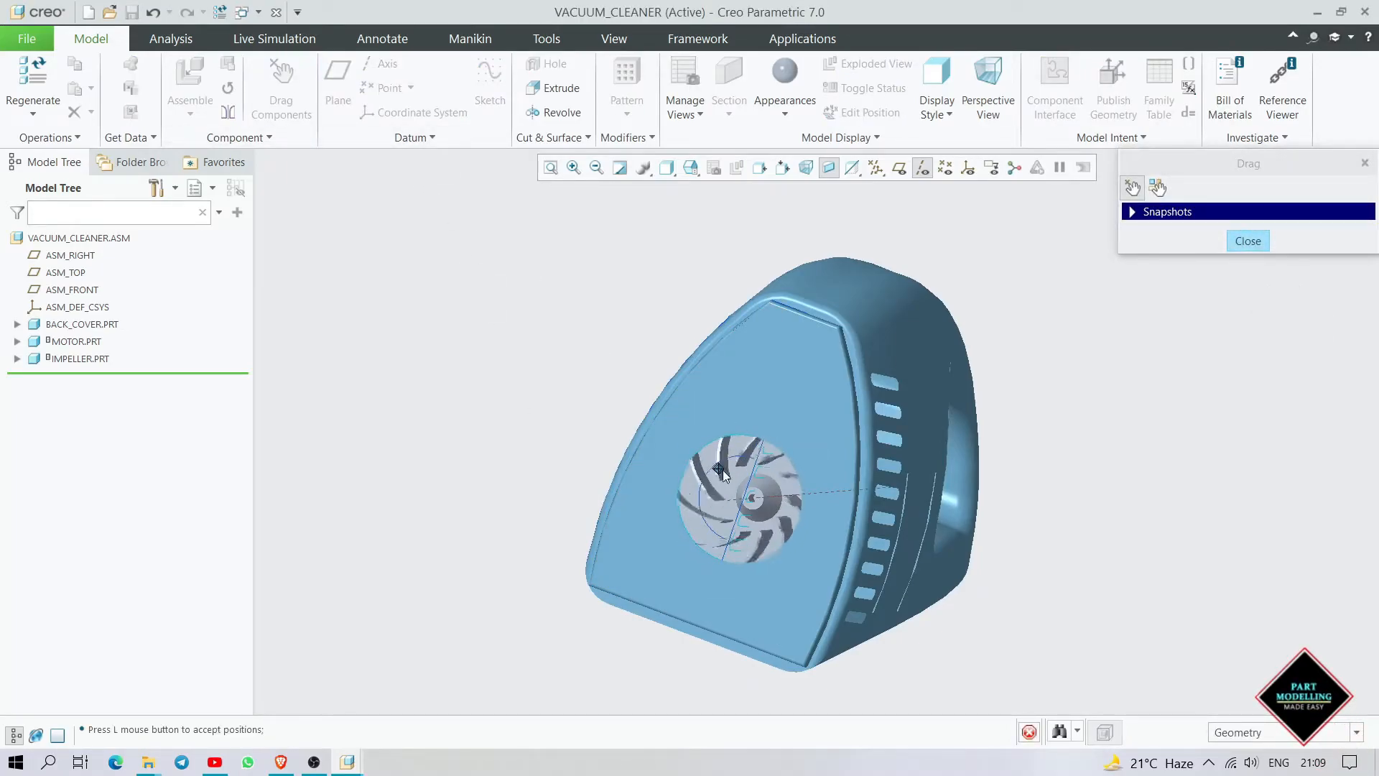
click(768, 434)
click(1348, 312)
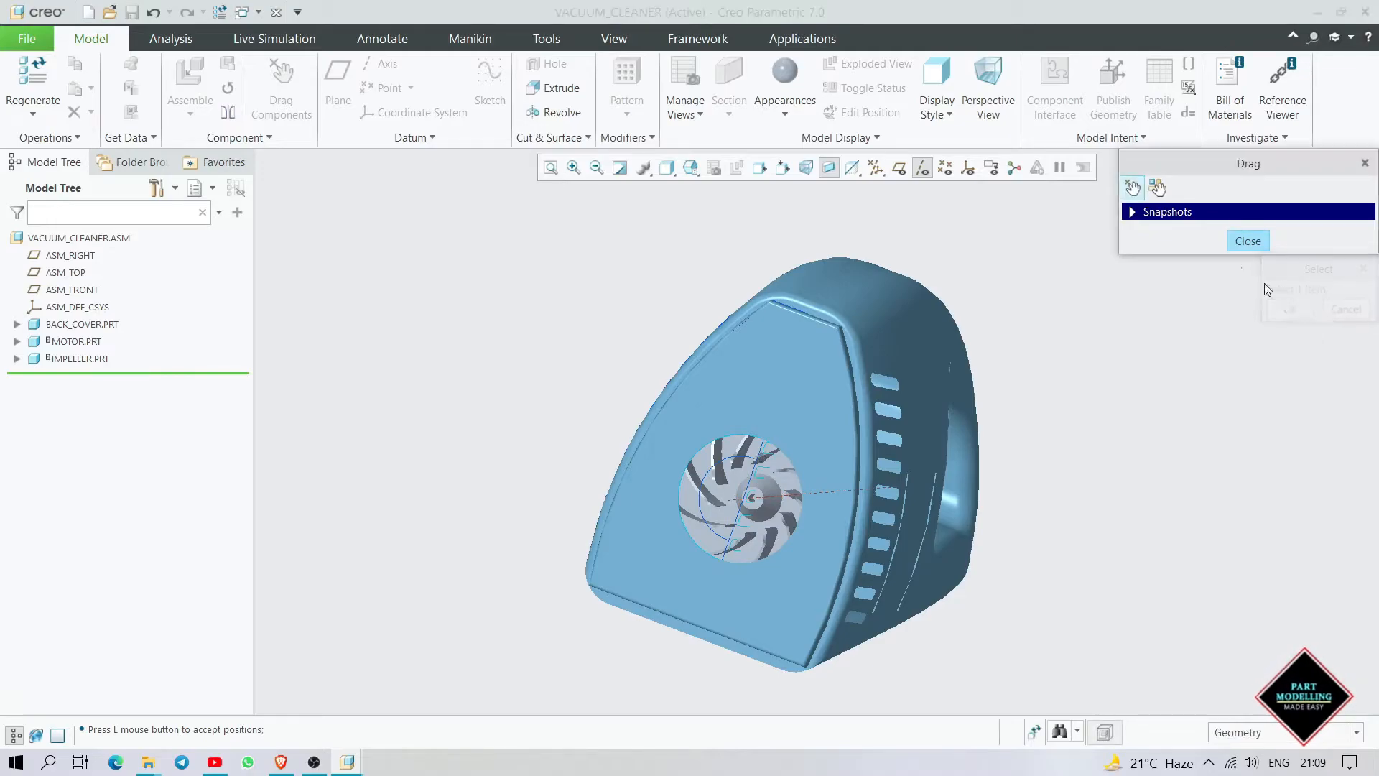
click(1248, 241)
Step: Insert front_cover.prt and rotate it with the 3D dragger so its narrow nozzle points away from the back cover's open end
middle_drag(889, 456, 939, 508)
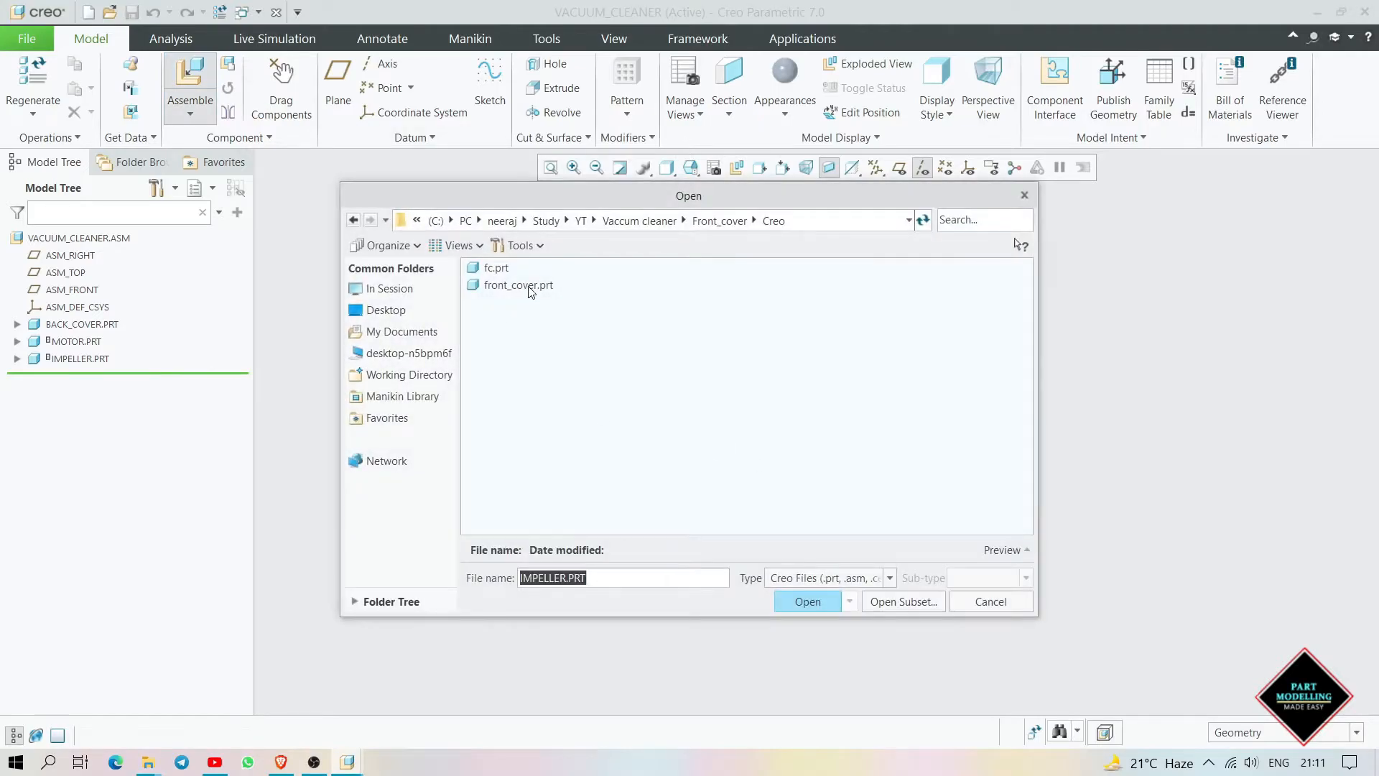
double_click(531, 287)
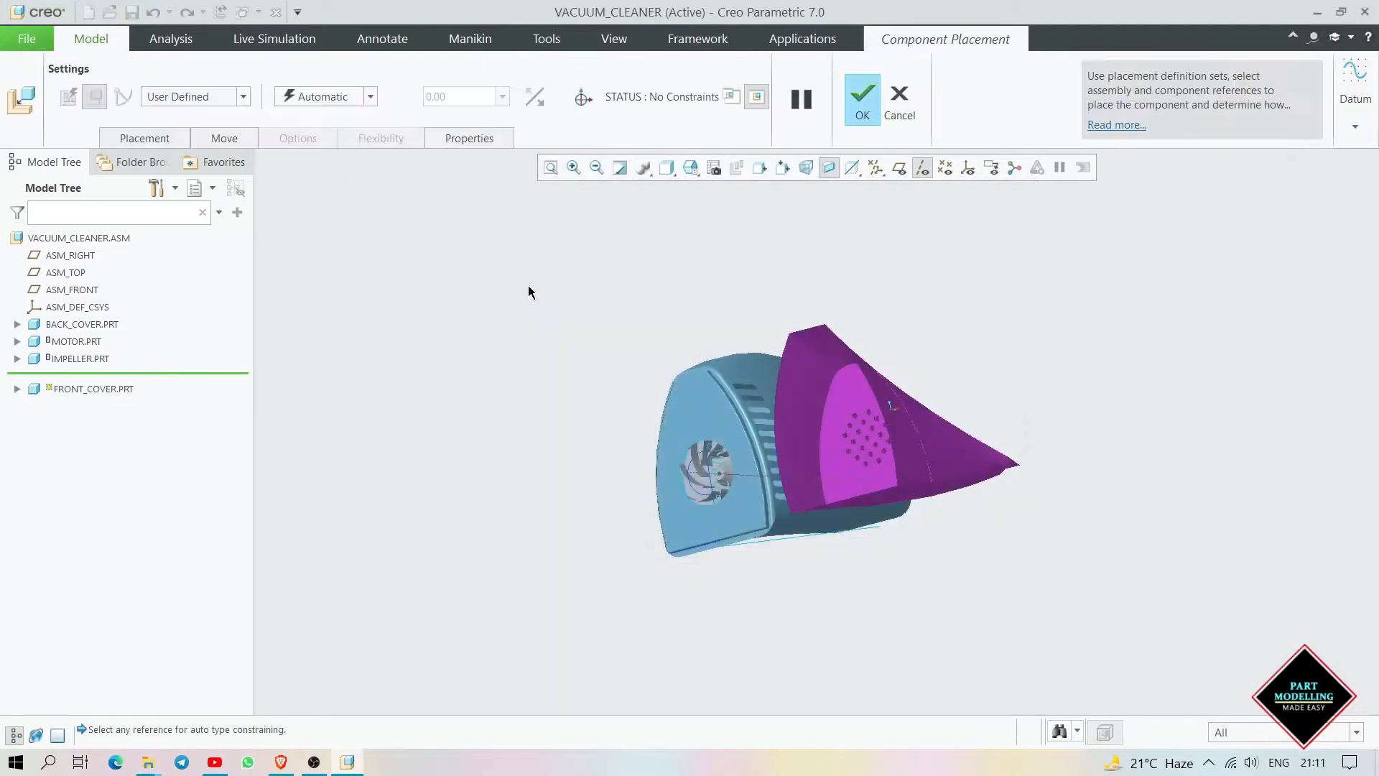
middle_drag(934, 447, 952, 562)
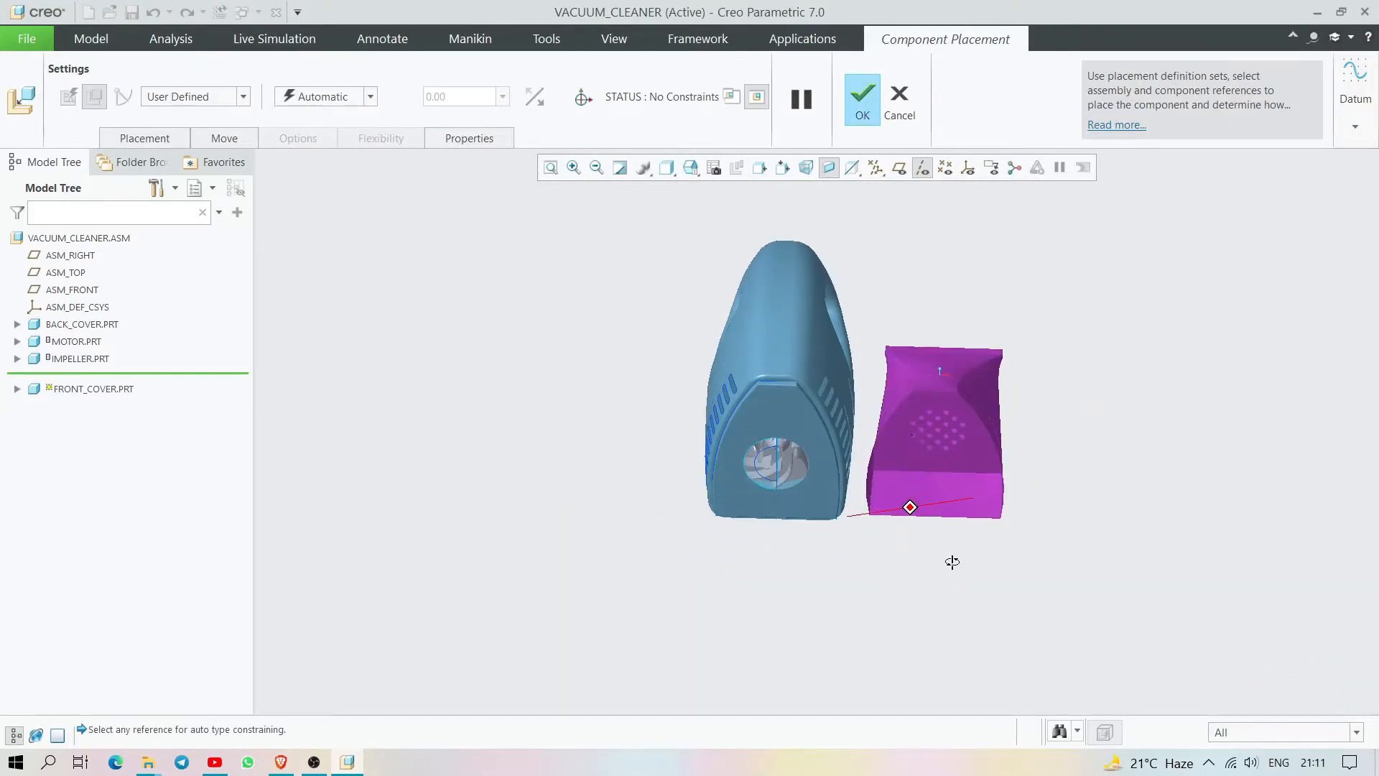
click(593, 105)
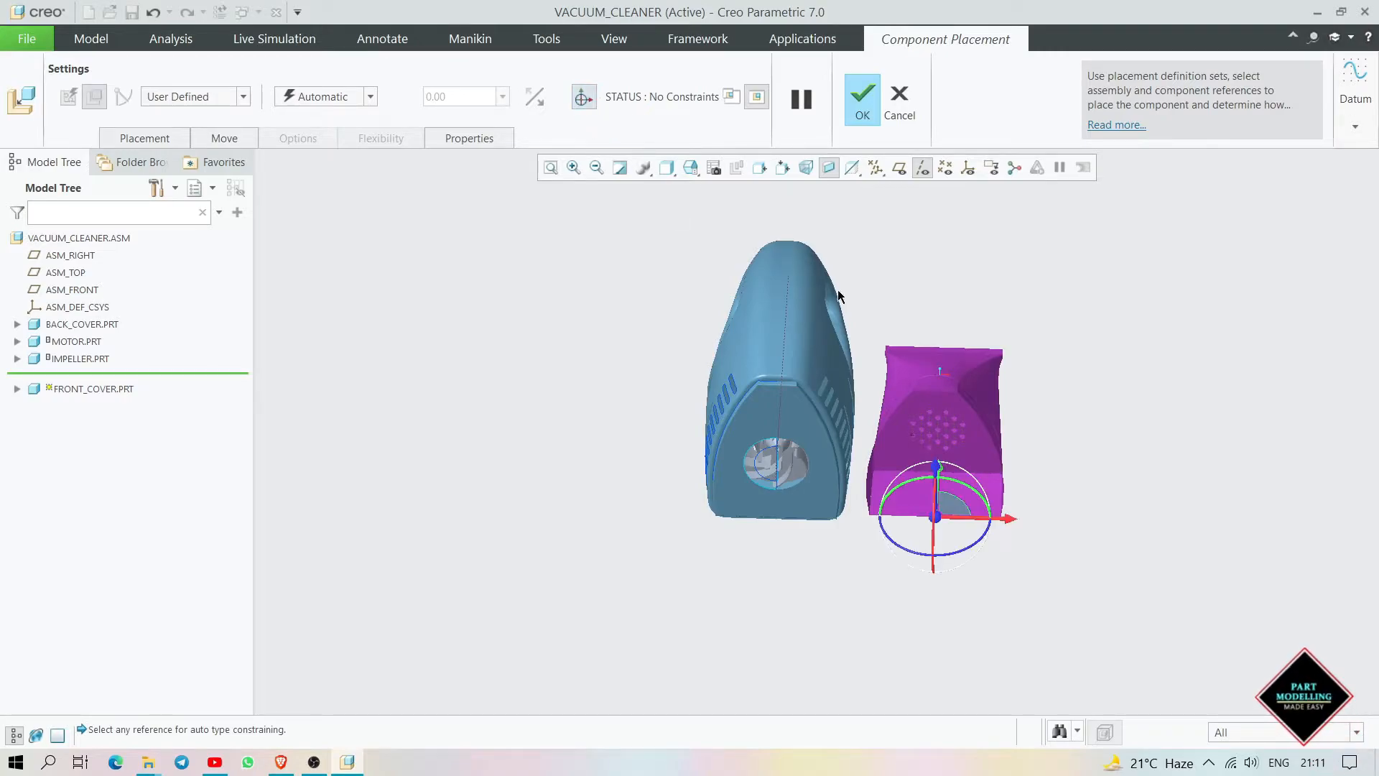
drag(956, 560, 956, 438)
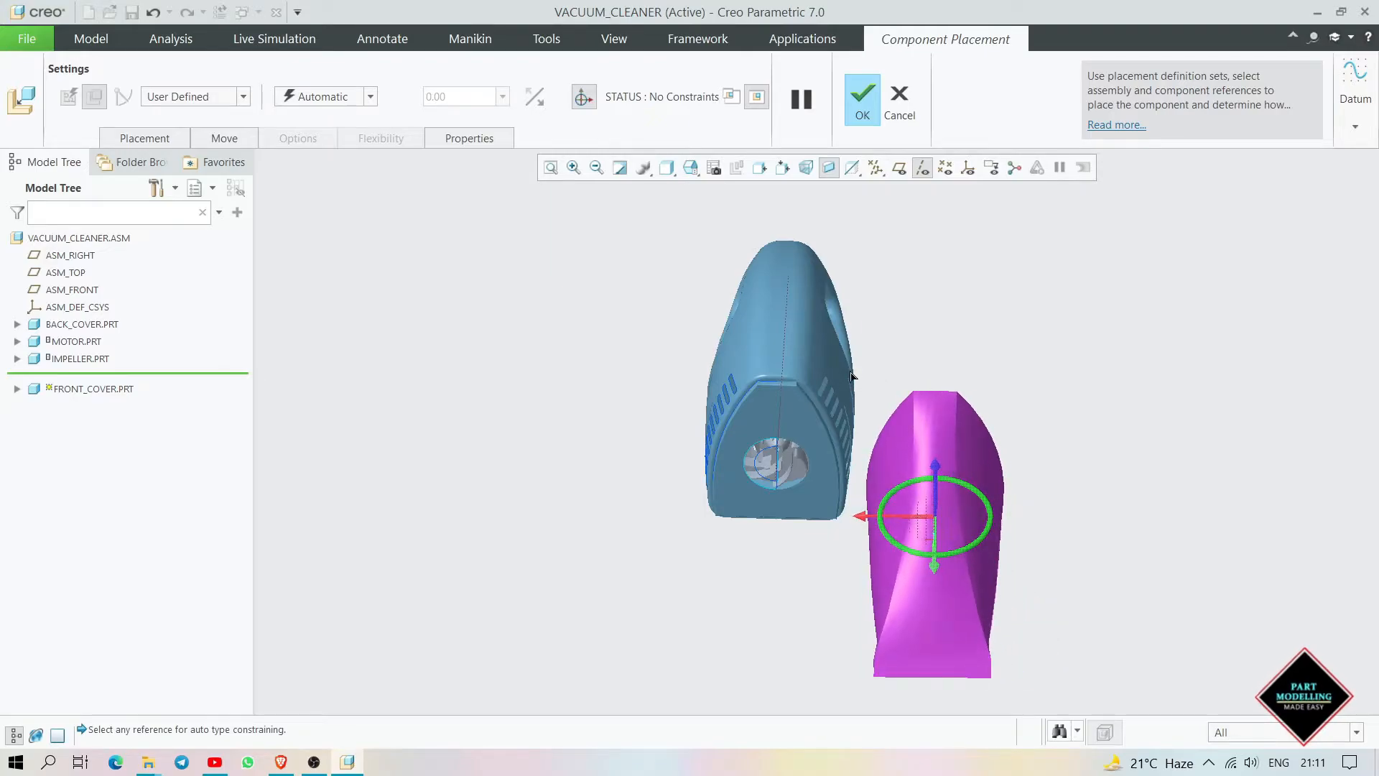
Step: Add a Coincident constraint between the front and back covers and shift the front cover sideways toward the back cover's opening
middle_drag(979, 453, 788, 378)
click(851, 516)
click(816, 365)
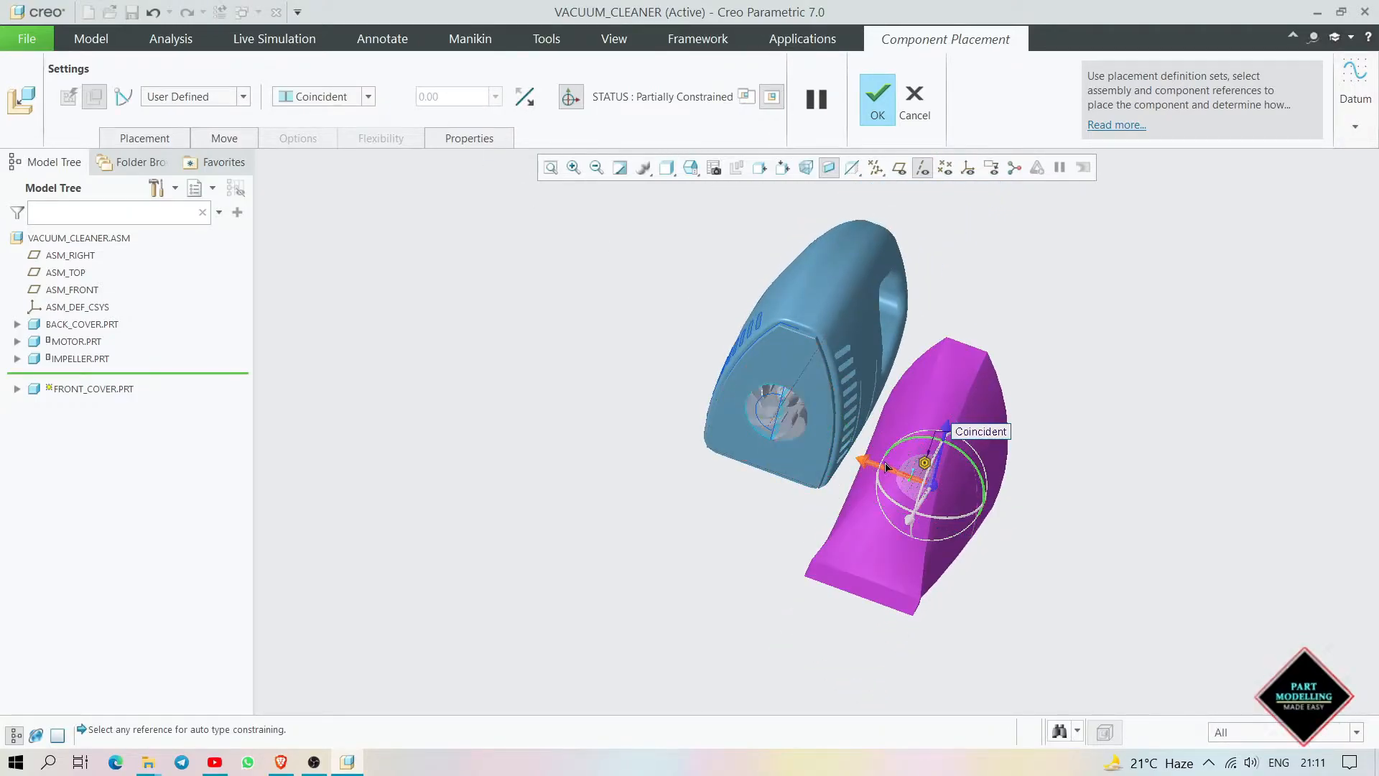
drag(860, 459, 726, 407)
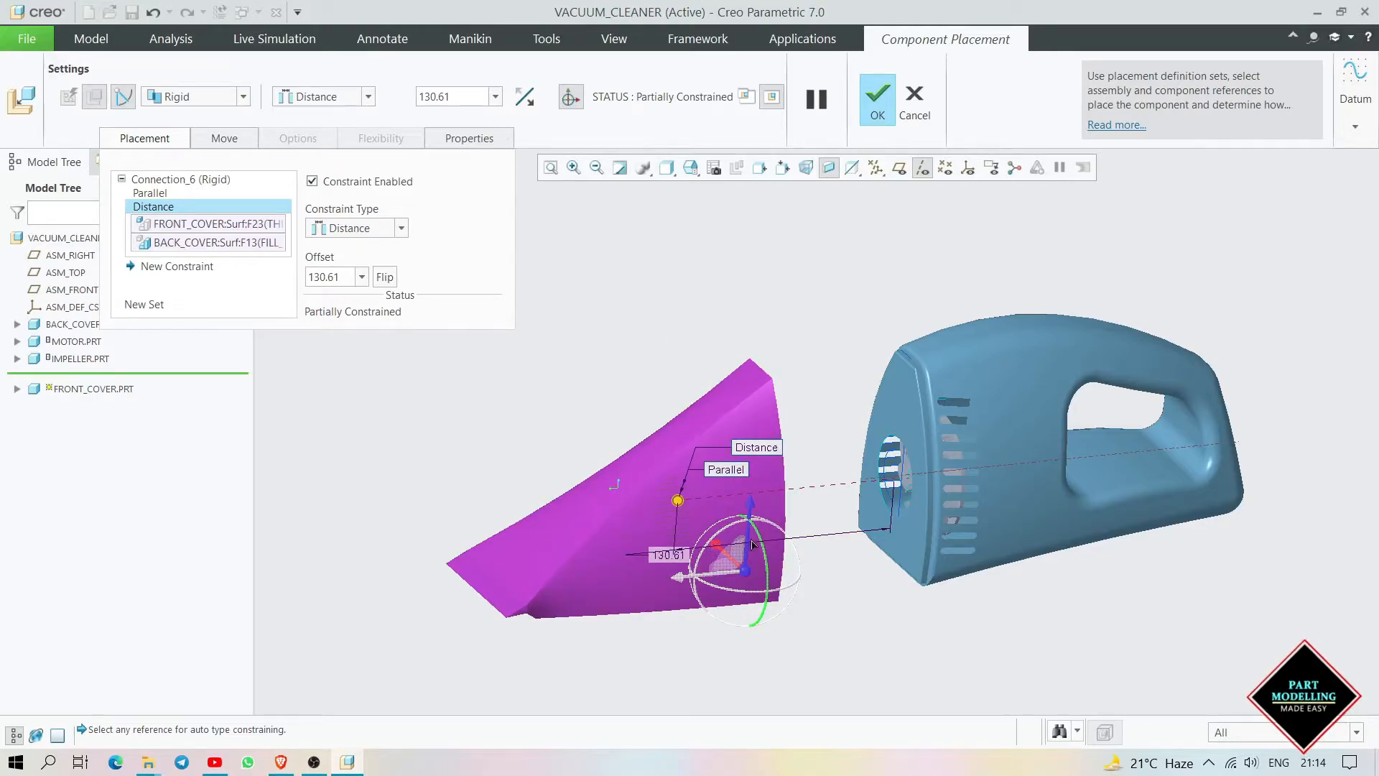
Step: Set the Distance offset between the front and back covers to 38, and refine it to 37
double_click(454, 97)
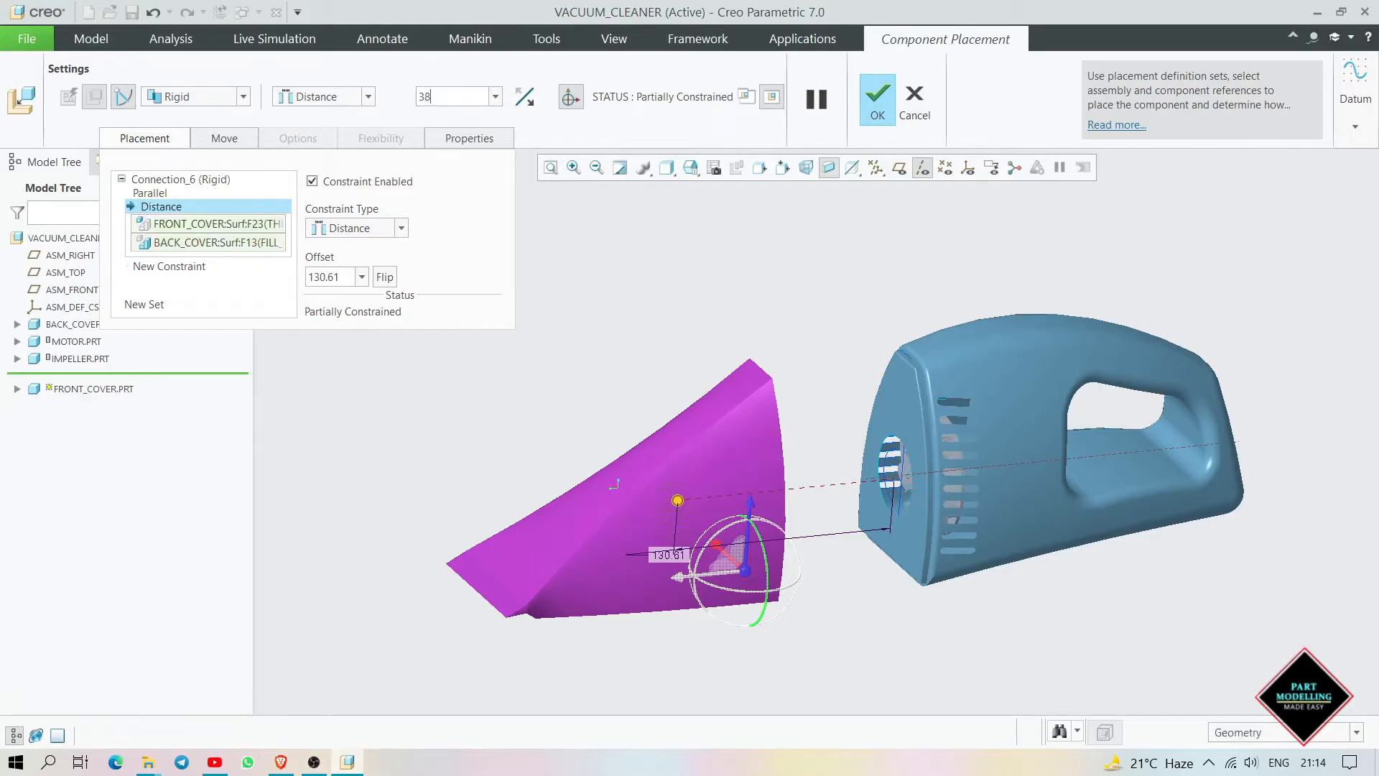
text(38)
key(Return)
middle_drag(1190, 483, 1121, 467)
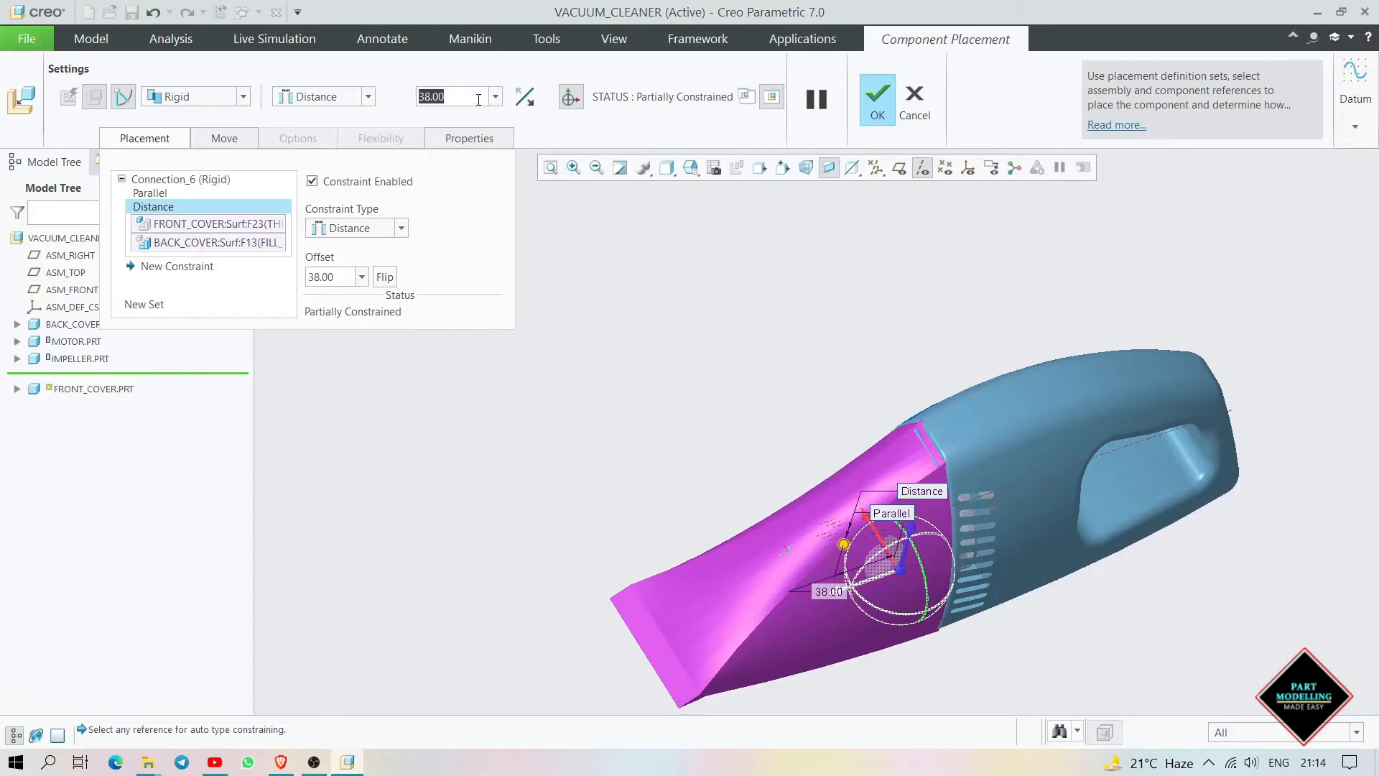
text(37)
key(Return)
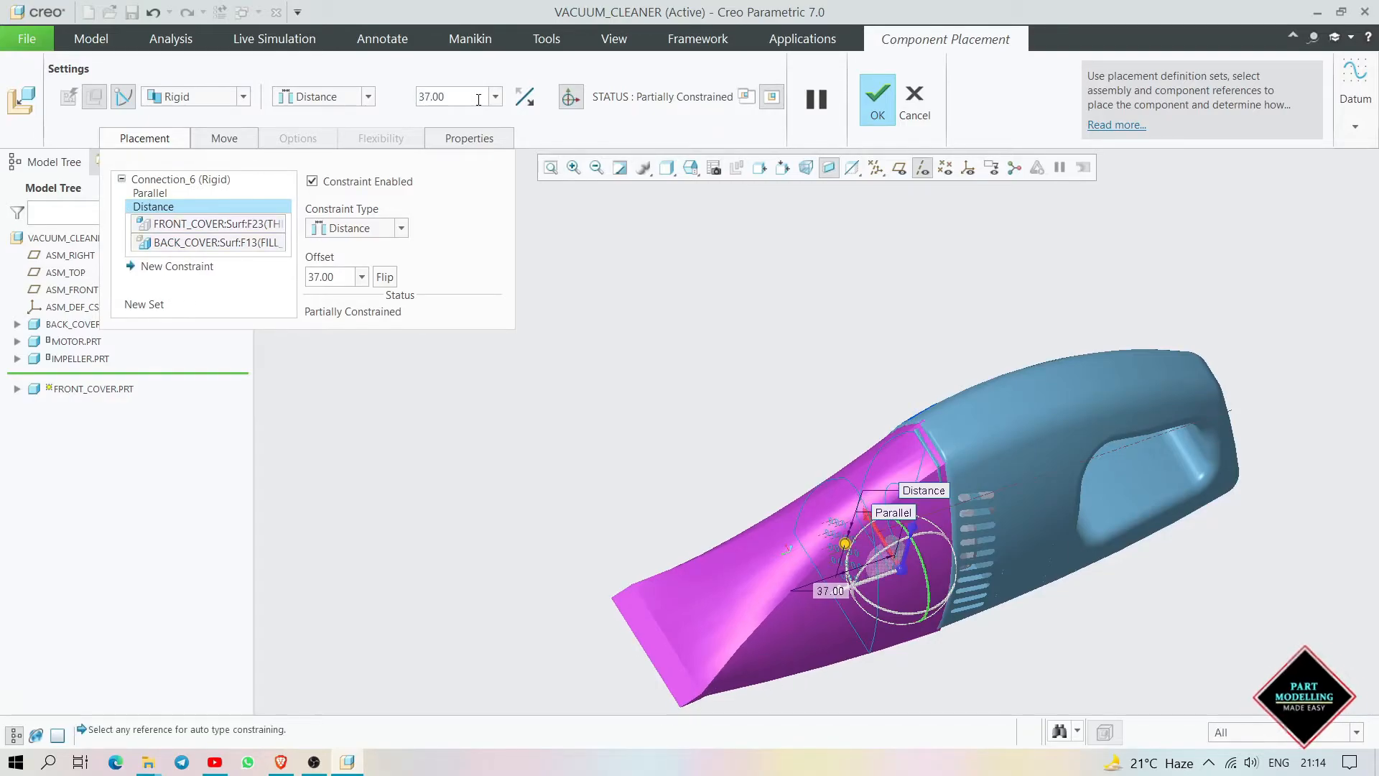
Step: Inspect the seam between the covers and raise the front cover slightly to match the back cover's upper edge
middle_drag(970, 523, 931, 518)
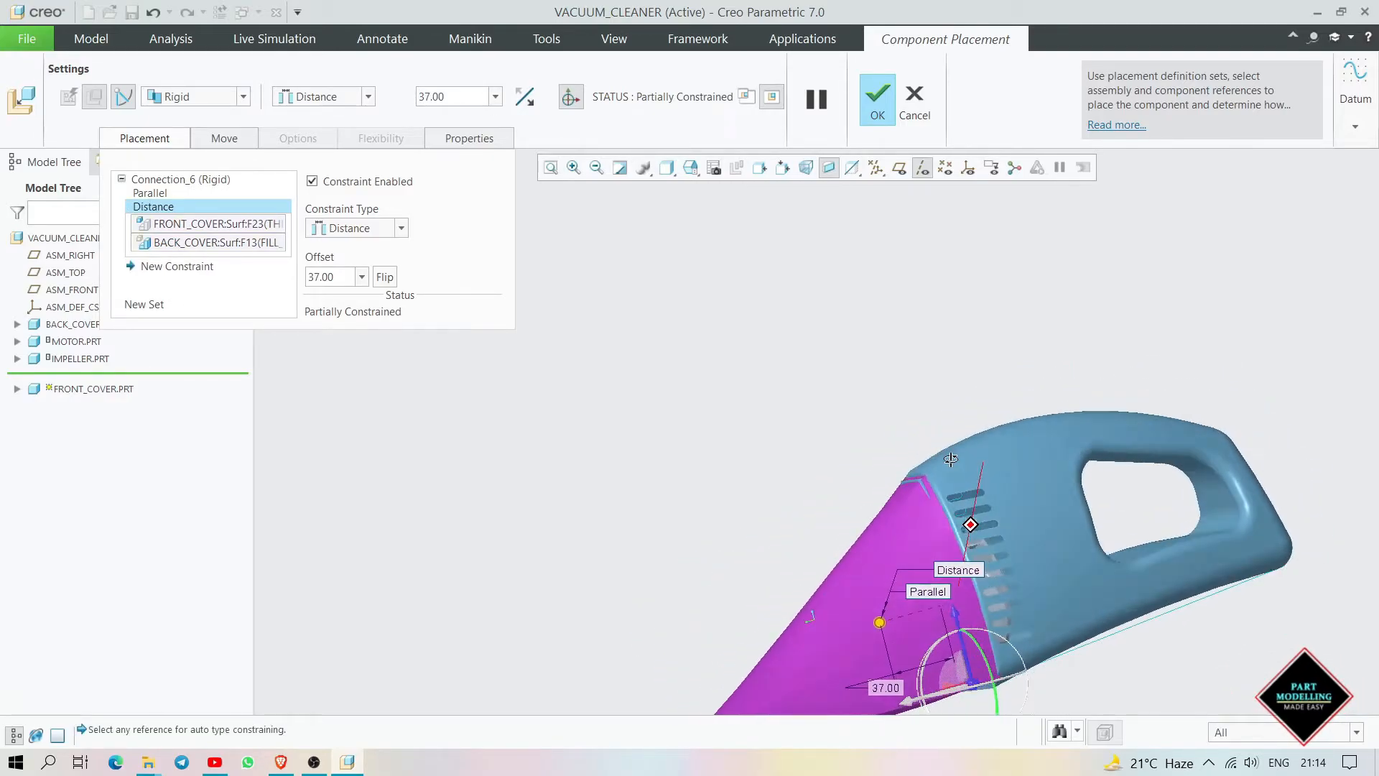
scroll(934, 525, down, 5)
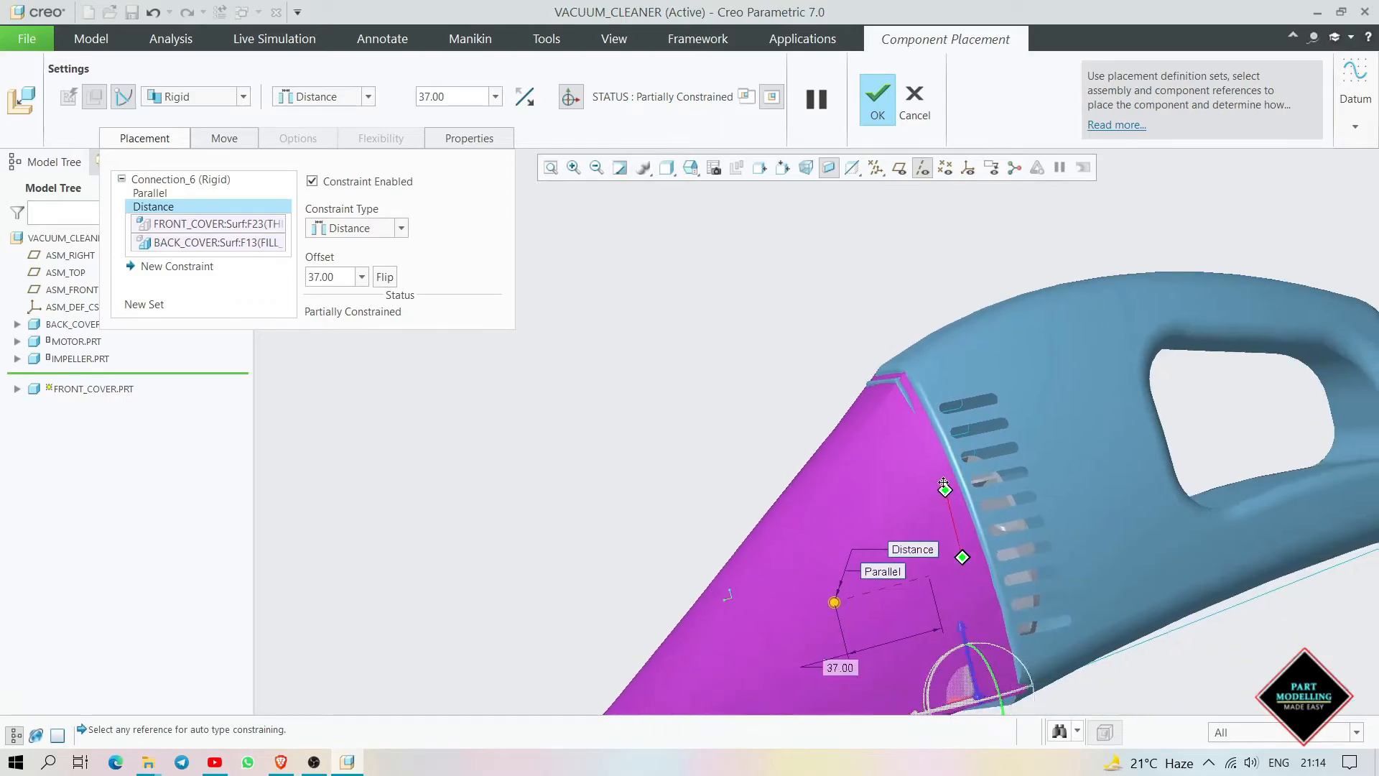
middle_drag(942, 503, 981, 704)
scroll(965, 599, up, 2)
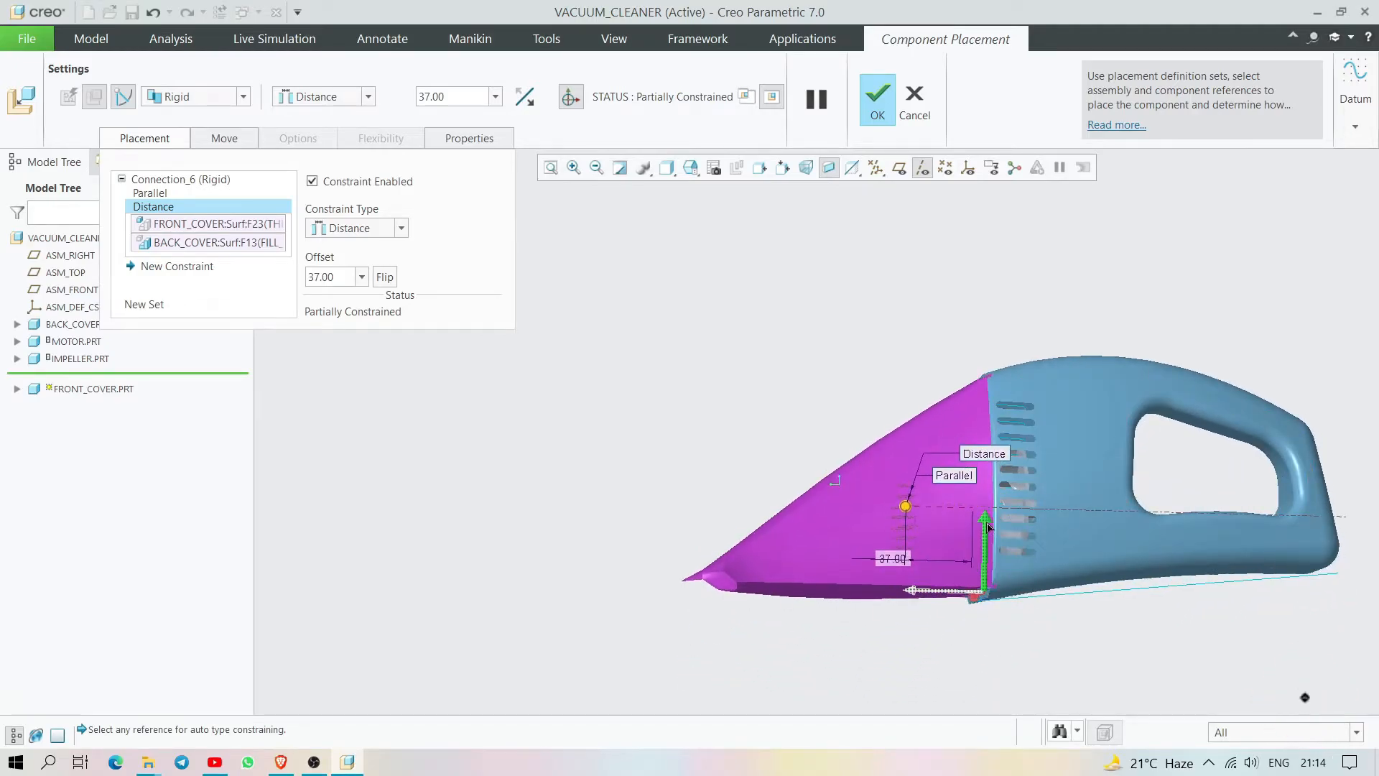
drag(987, 530, 987, 524)
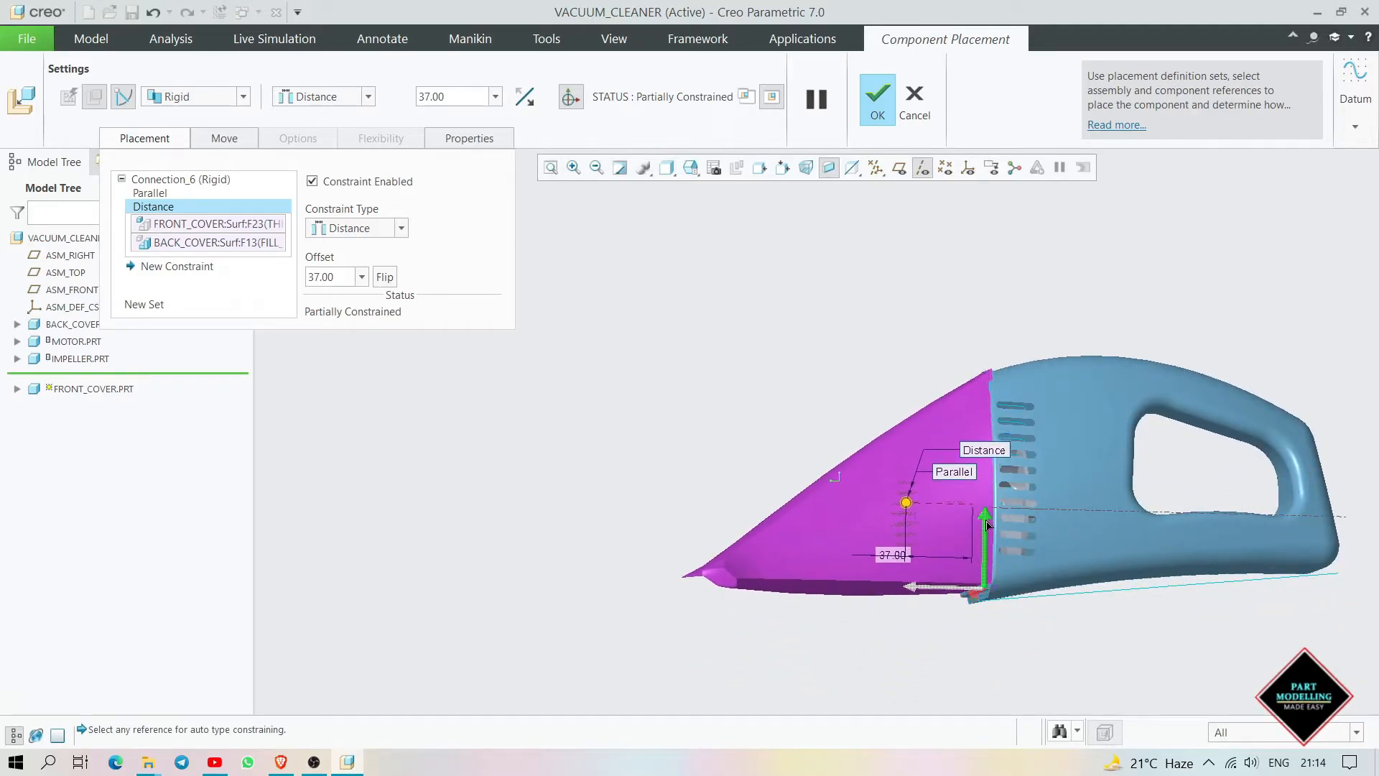
Step: Set the Distance offset between the covers to 39 and fine-tune the front cover's height at the seam
text(39)
key(Return)
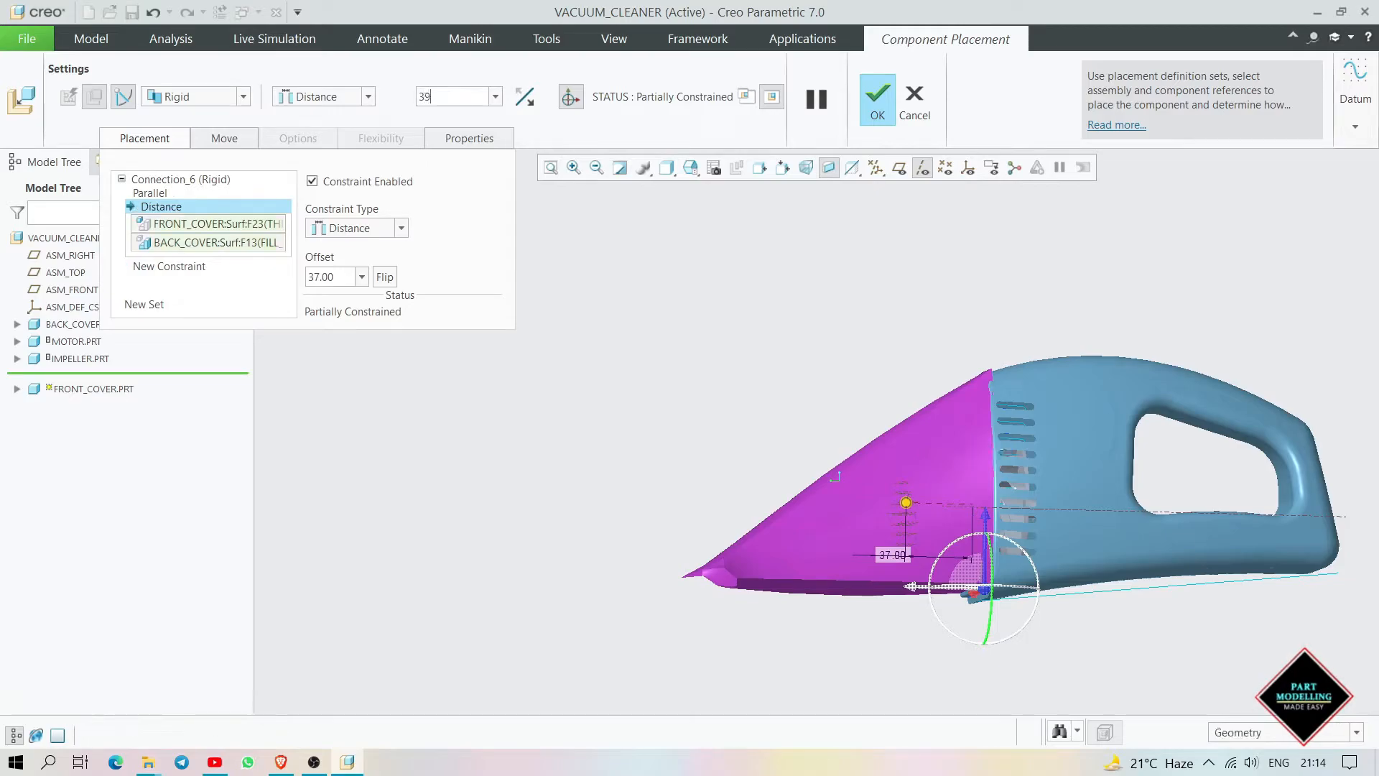
scroll(904, 297, down, 8)
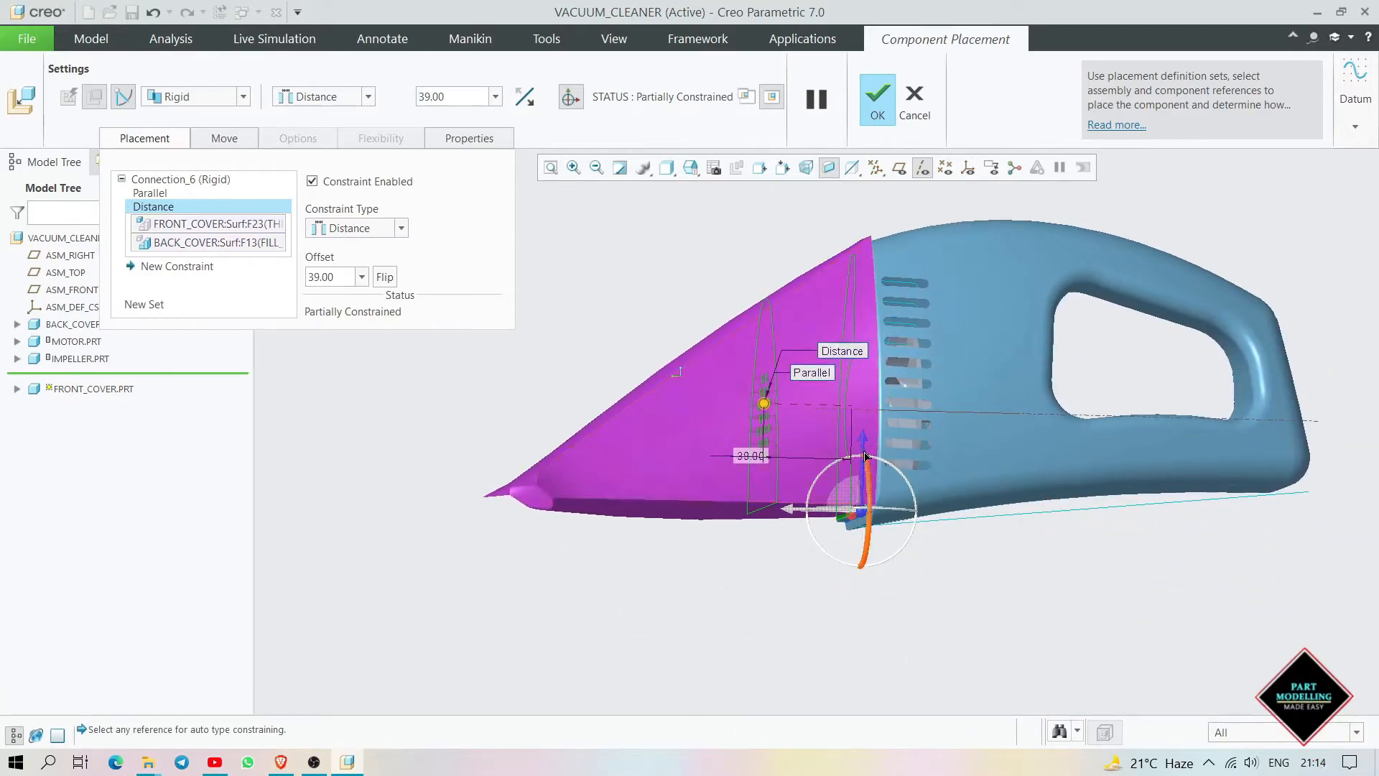
drag(863, 441, 860, 451)
middle_drag(866, 463, 966, 516)
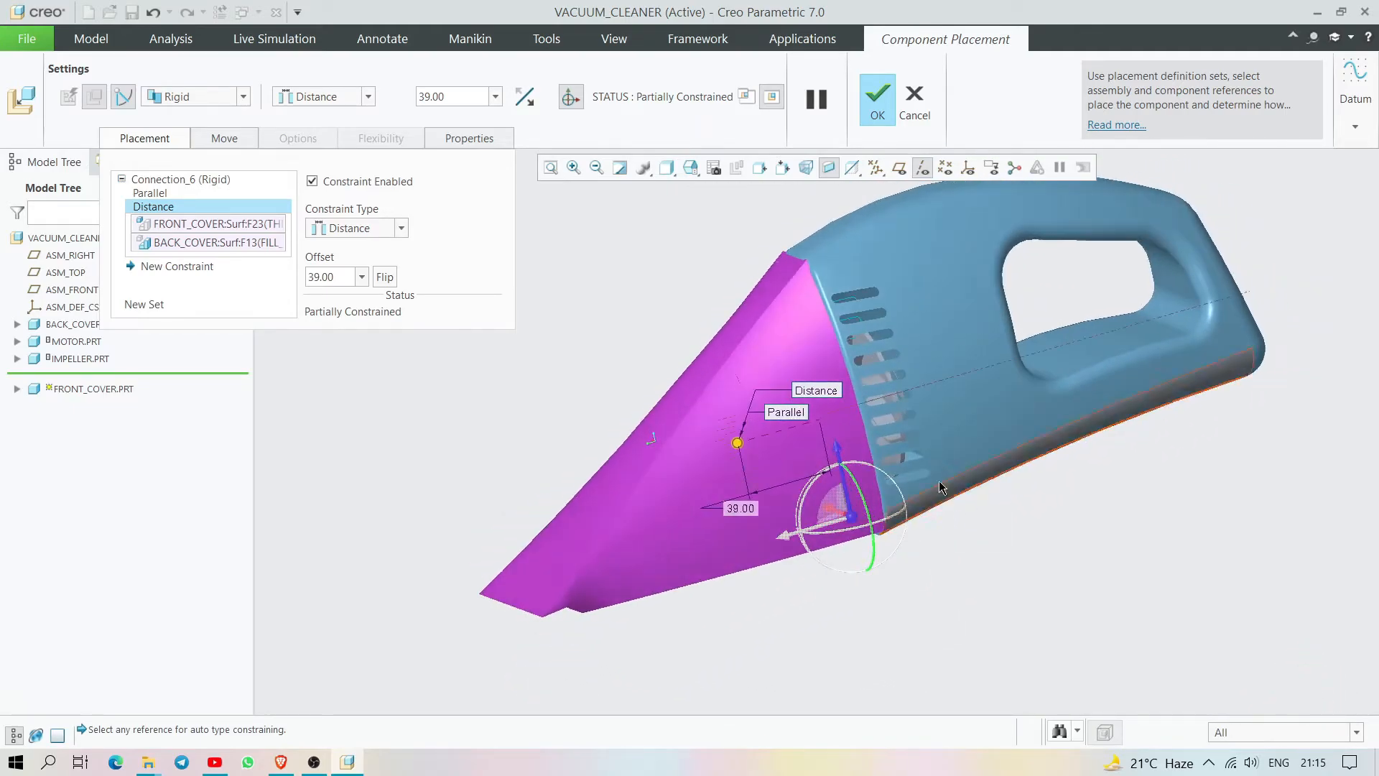
Step: Set the Distance offset between the front and back covers to 38.5 while checking the lower end of the seam
scroll(941, 518, up, 10)
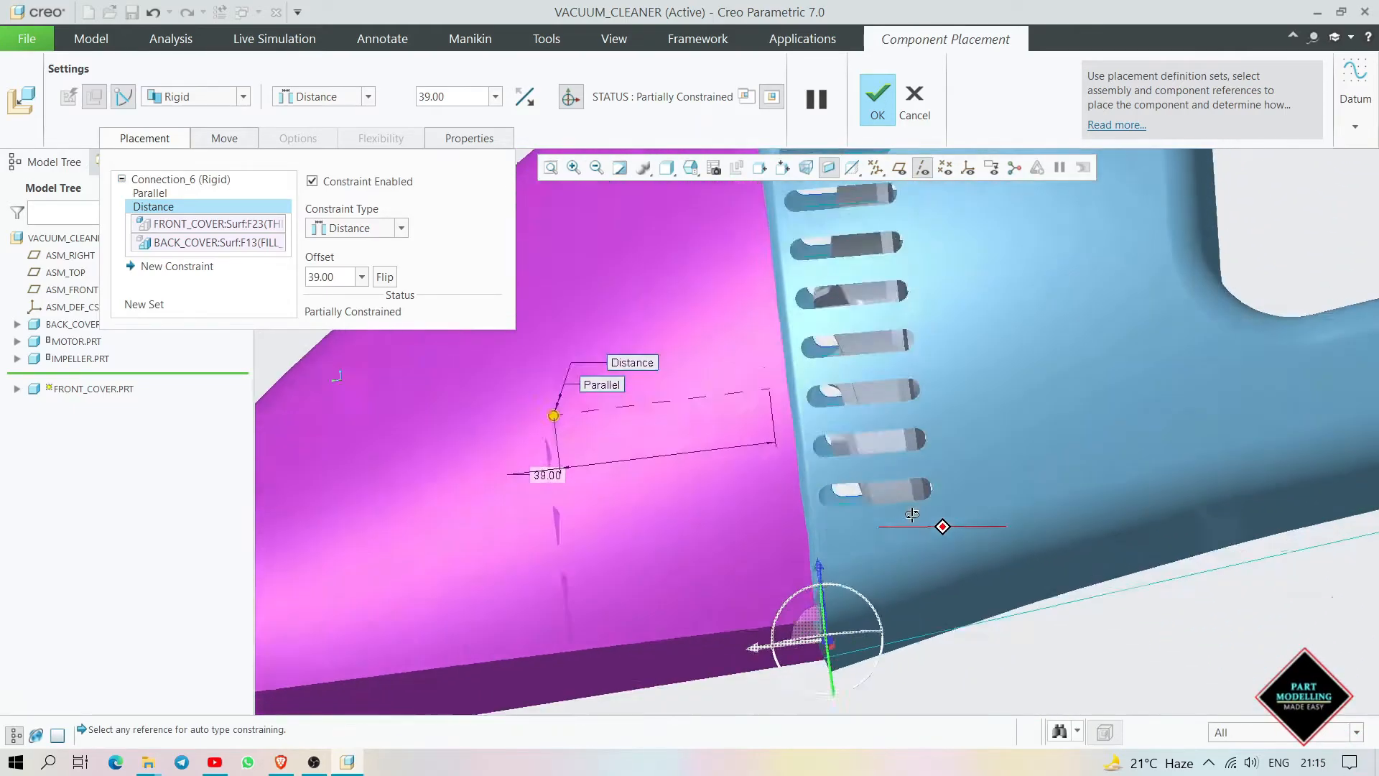
middle_drag(912, 508, 918, 536)
scroll(763, 567, up, 5)
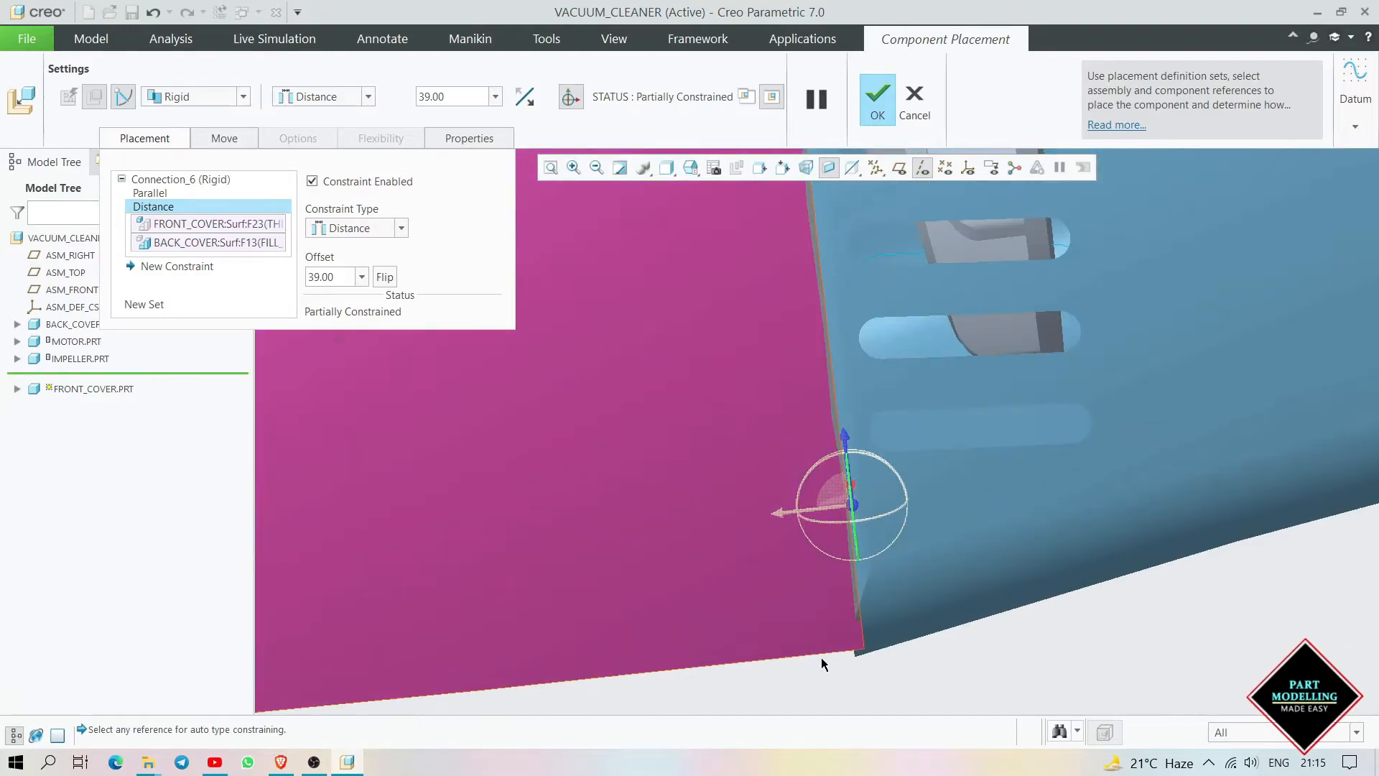
scroll(817, 655, up, 2)
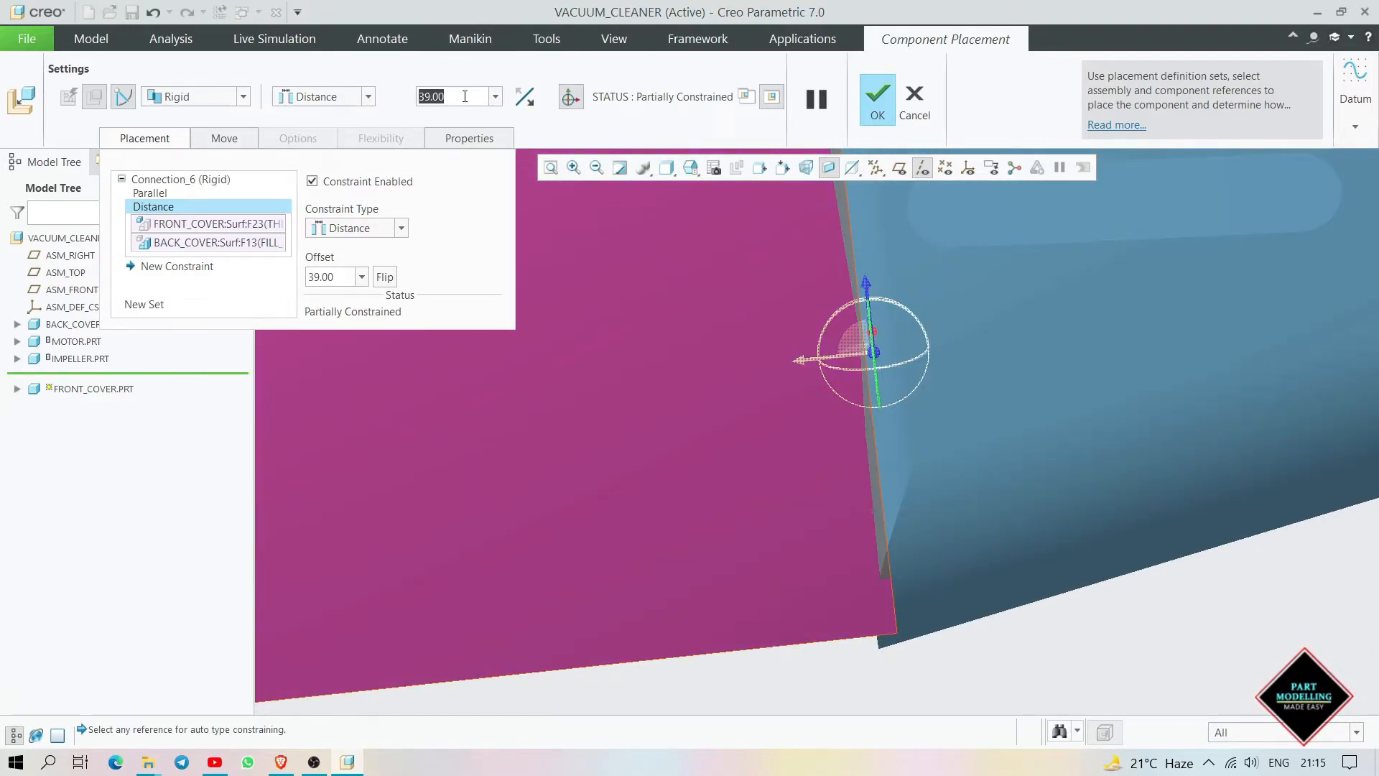
text(38.50)
key(Return)
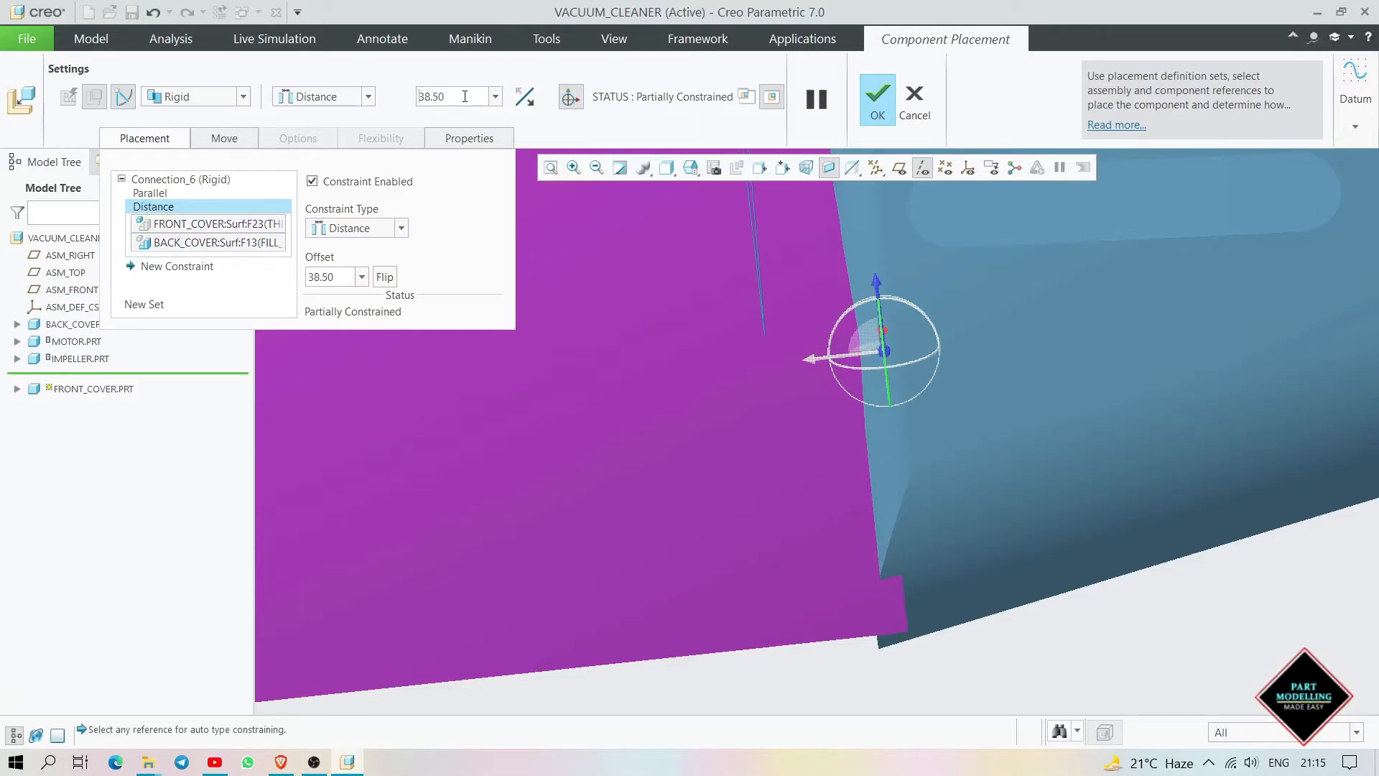
Step: Set the Distance offset between the front and back covers to 39.5, and refine it to 40
drag(465, 97, 417, 98)
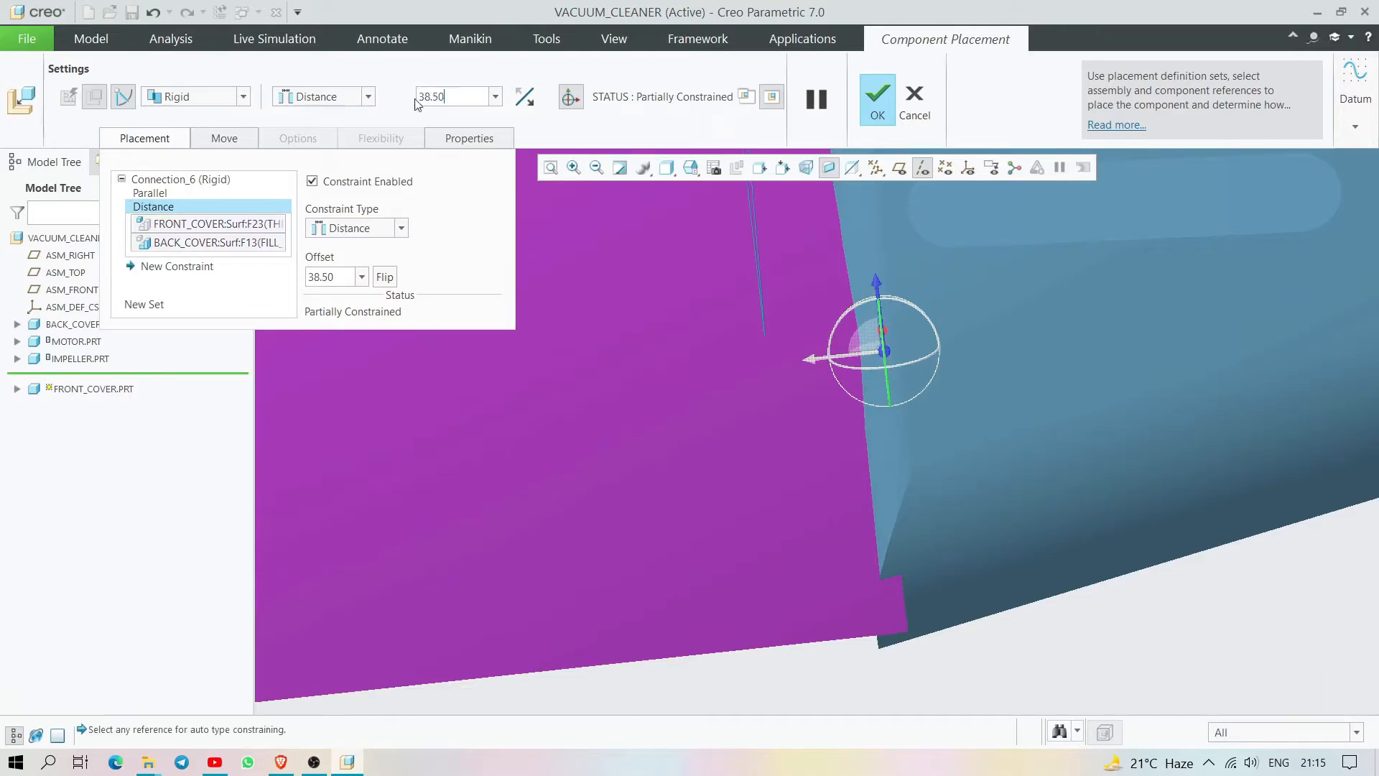
key(BackSpace)
key(BackSpace)
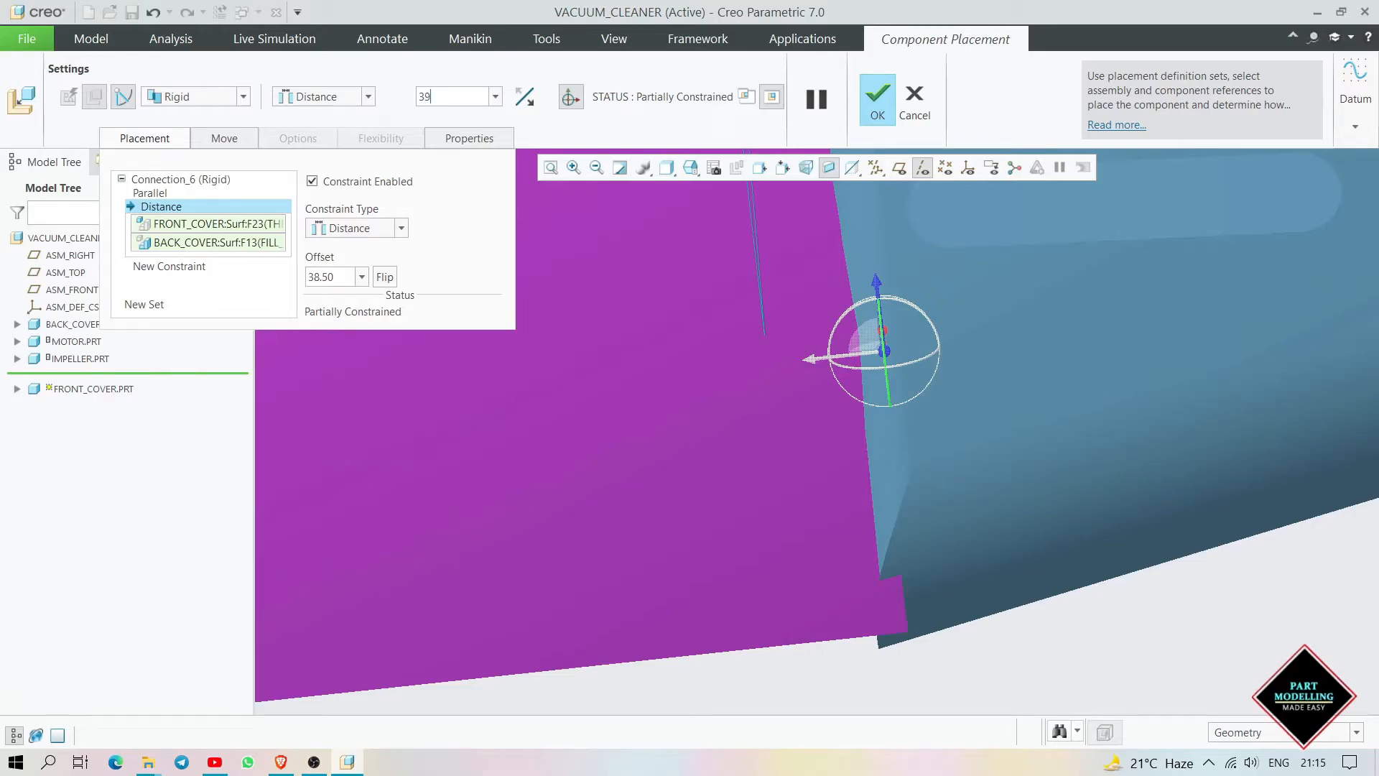
key(Return)
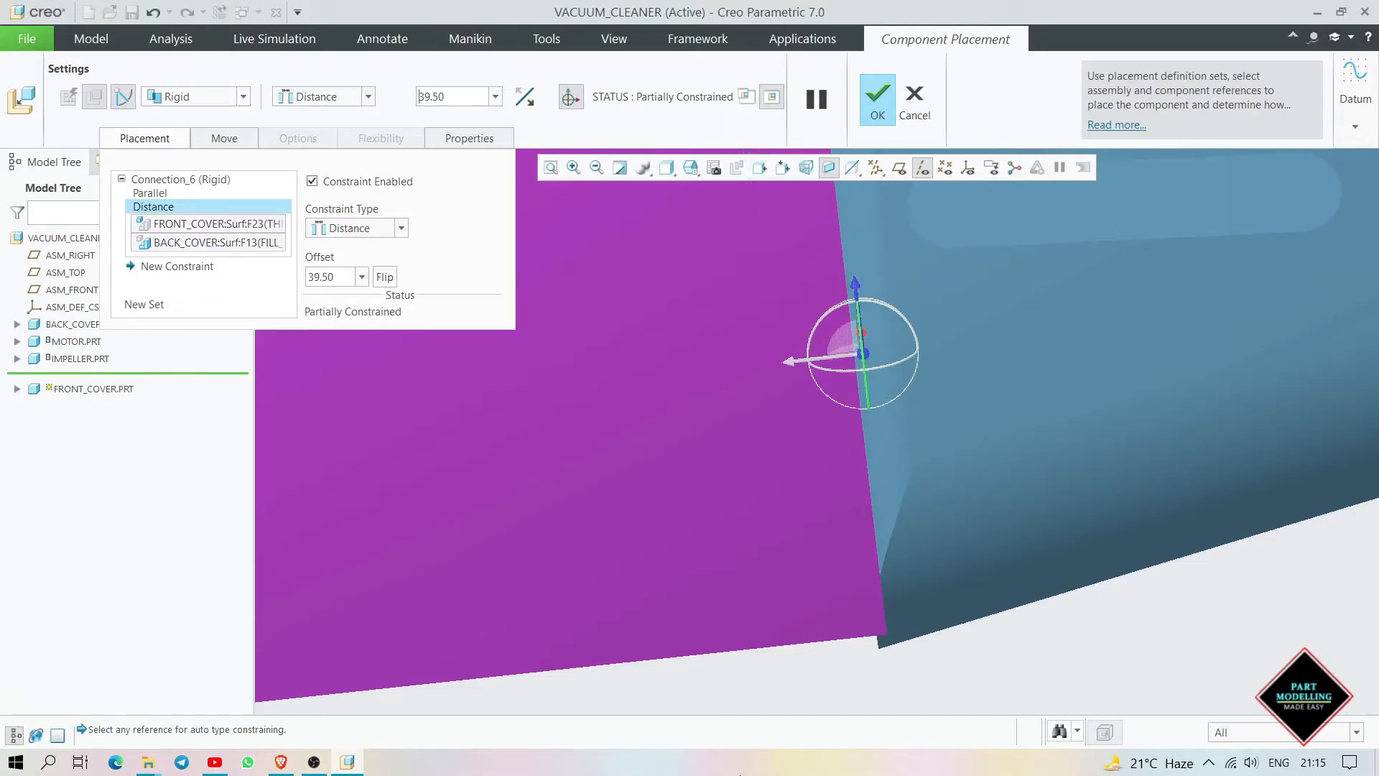
mouse_move(932, 522)
middle_down()
mouse_move(902, 525)
mouse_move(918, 536)
mouse_move(923, 477)
mouse_move(609, 333)
middle_up()
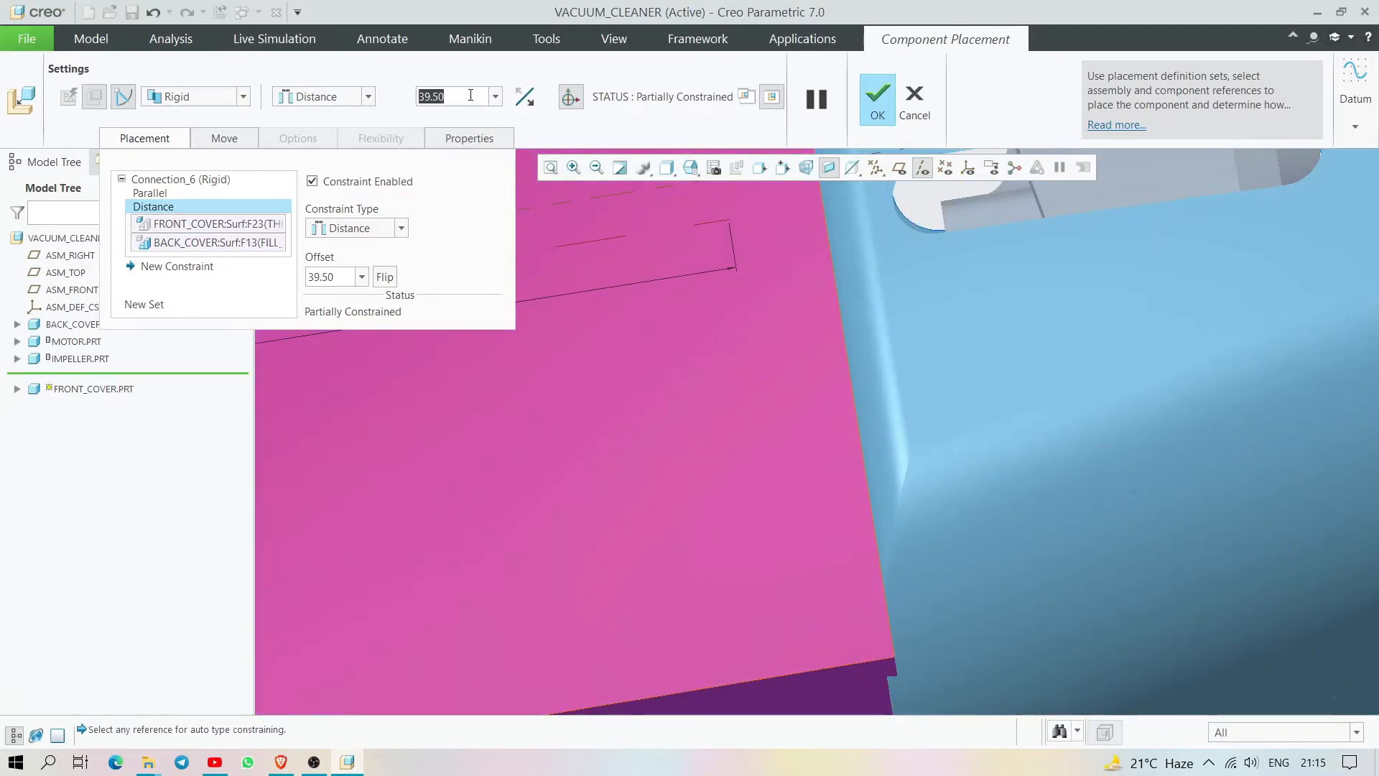
key(Return)
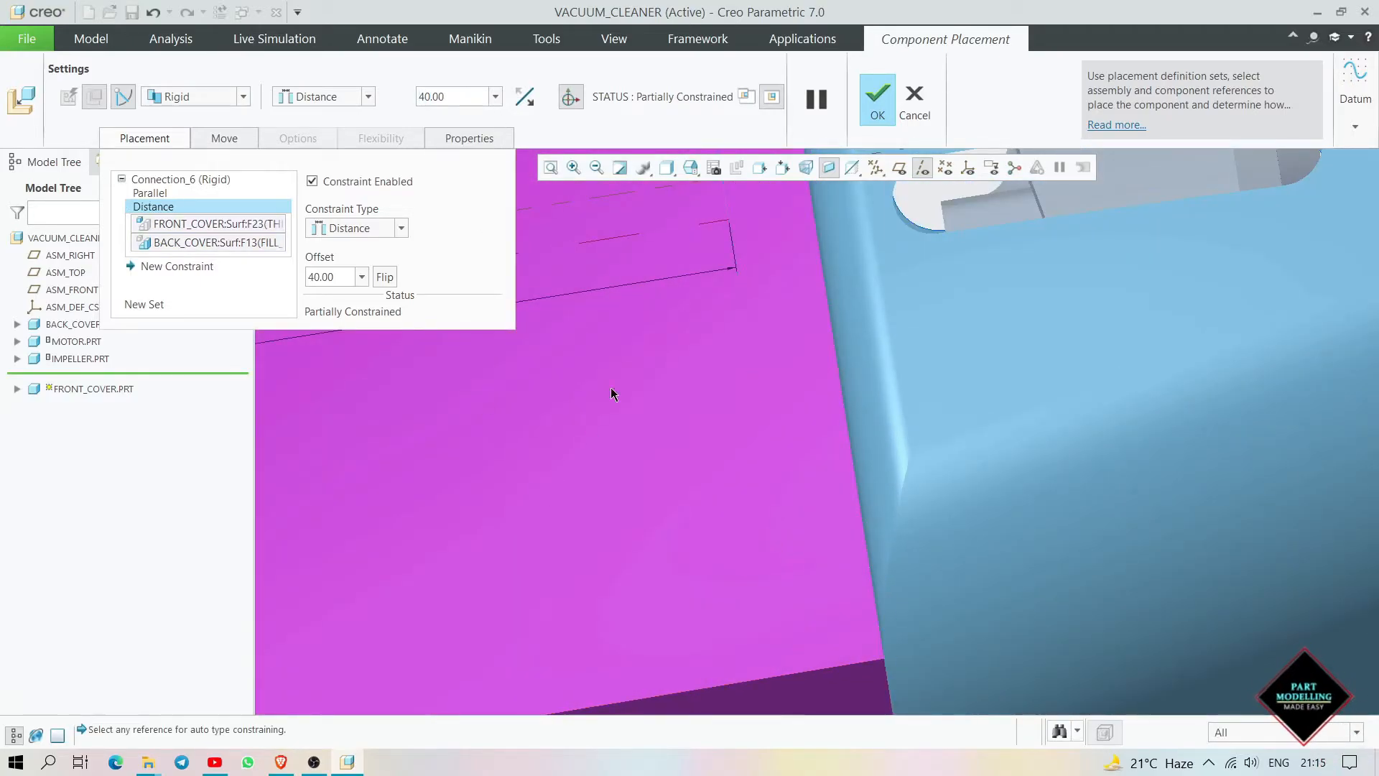
Step: Examine how the front cover meets the back cover along the seam, from the lower edge up to the upper corner
scroll(880, 339, down, 2)
scroll(883, 294, up, 4)
mouse_move(891, 327)
middle_down()
mouse_move(906, 341)
mouse_move(922, 650)
middle_up()
scroll(902, 531, up, 4)
middle_drag(838, 299, 924, 607)
scroll(891, 359, down, 3)
shift+middle_drag(840, 268, 859, 458)
scroll(851, 457, down, 4)
mouse_move(725, 413)
middle_down()
mouse_move(687, 453)
mouse_move(672, 440)
middle_up()
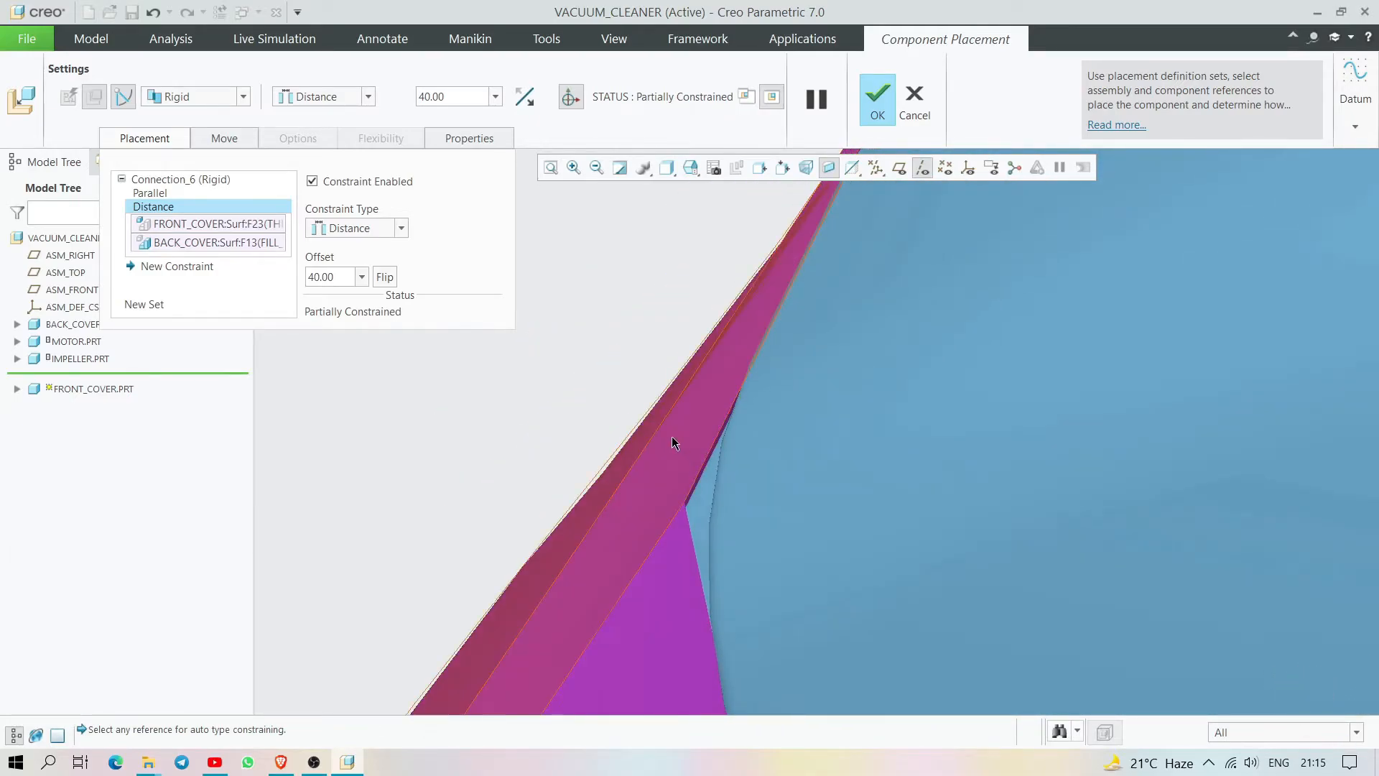
scroll(684, 324, up, 2)
scroll(718, 335, up, 4)
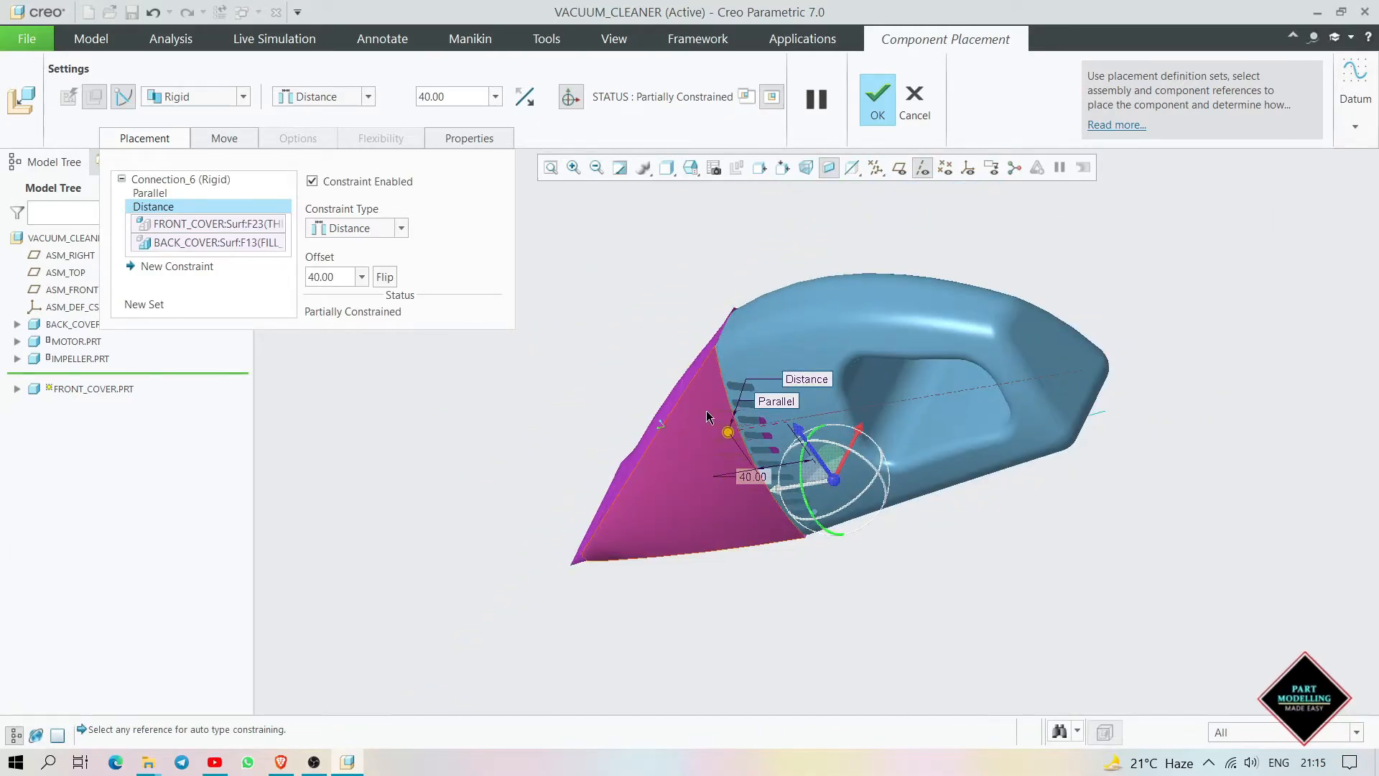
shift+middle_drag(641, 358, 714, 370)
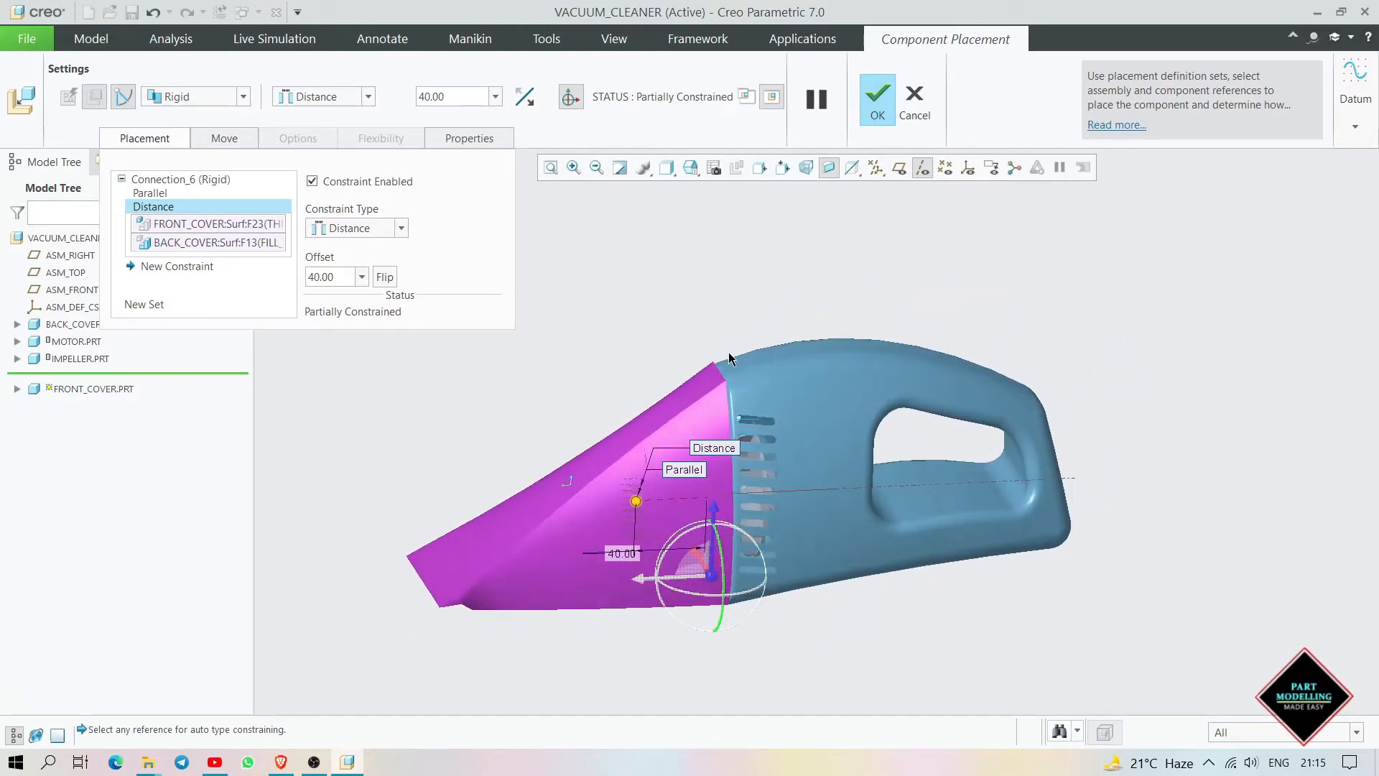
Step: Accept the front cover's placement and open the assembly in Render Studio
click(880, 100)
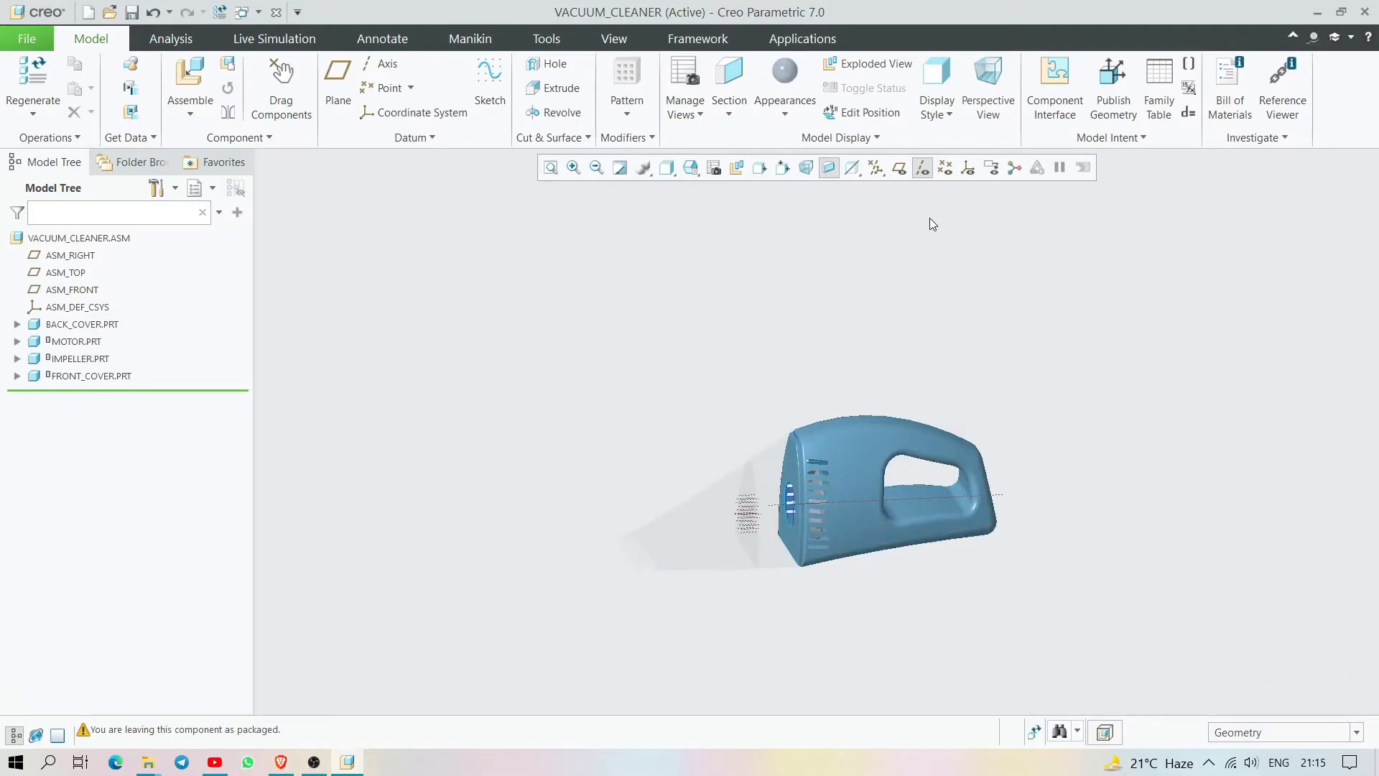
click(787, 38)
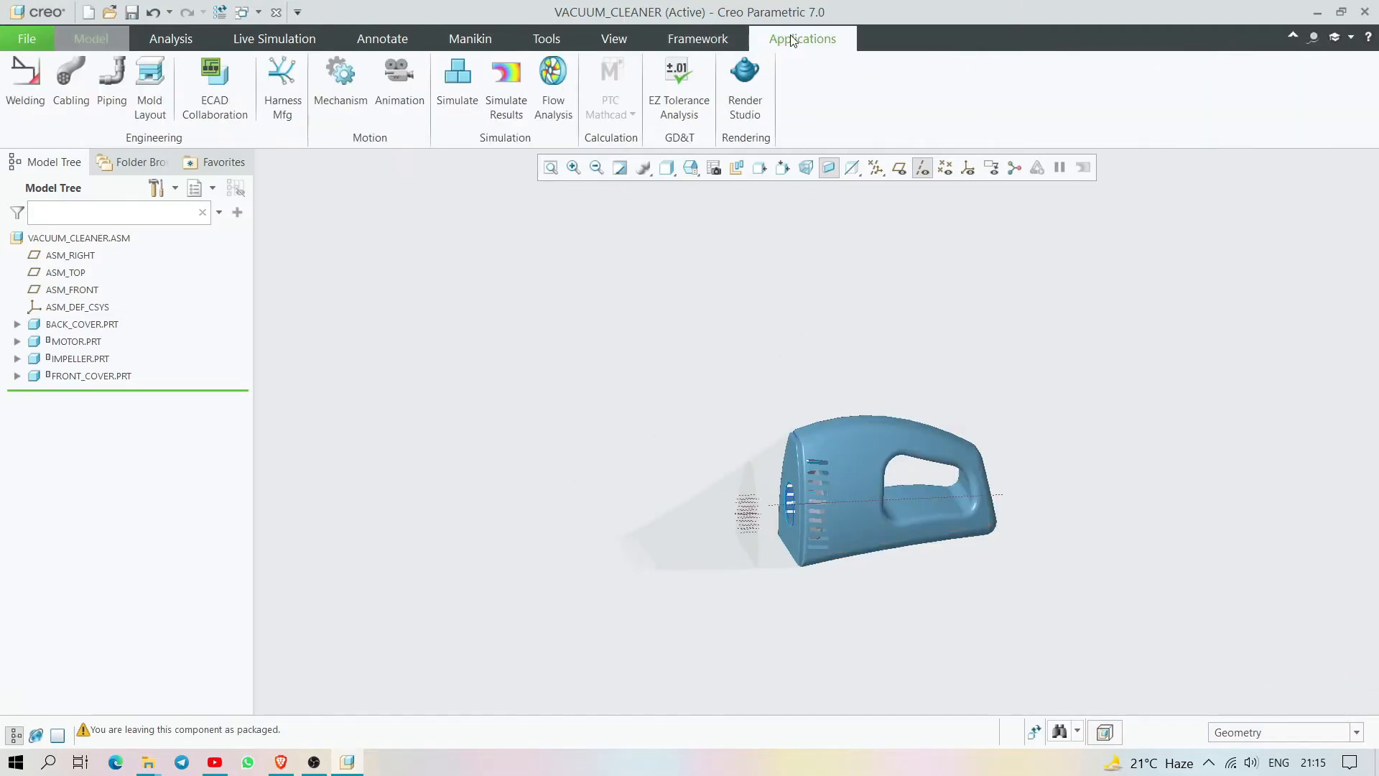
click(747, 79)
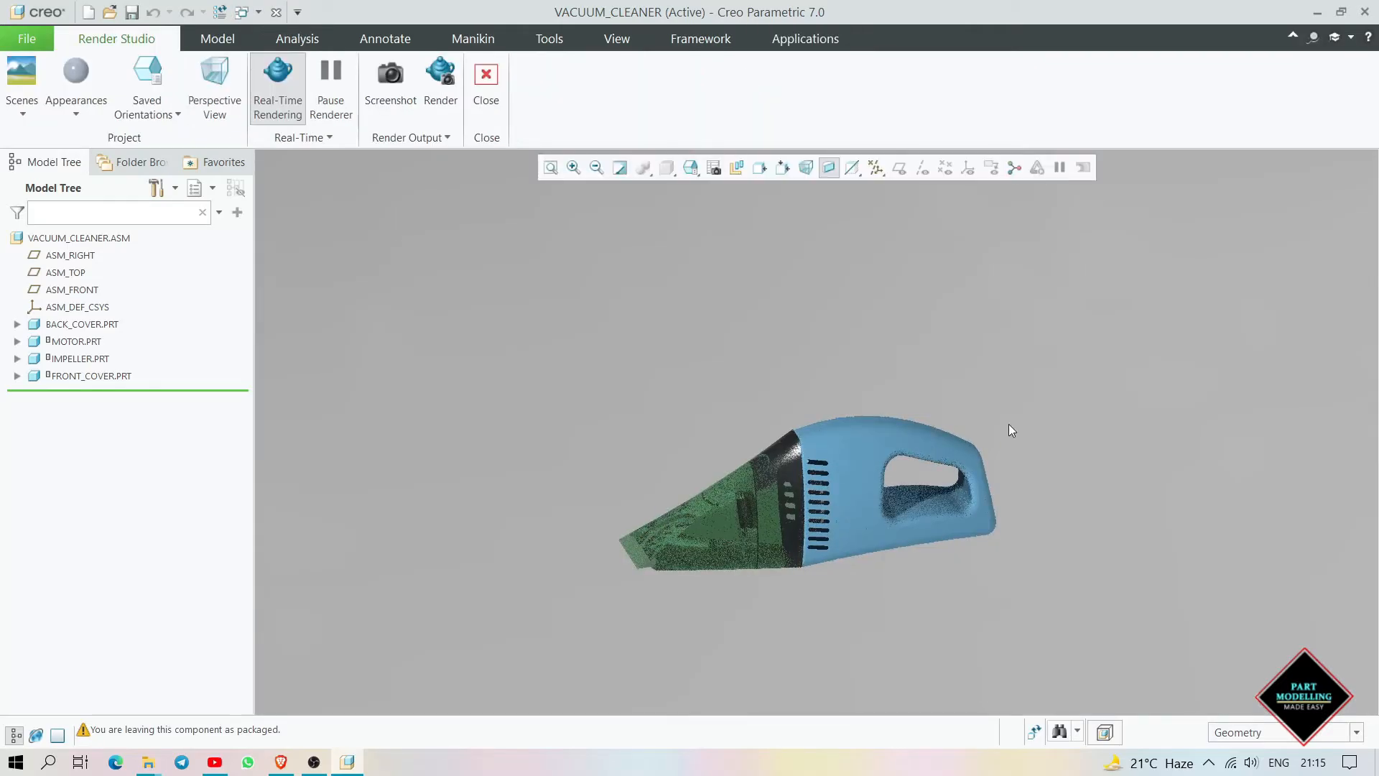
Step: Edit the render scene's environment so that its floor plane is Back, and close the Scene Editor
middle_drag(1009, 417, 1006, 467)
scroll(900, 519, down, 3)
scroll(899, 495, up, 3)
scroll(897, 470, down, 6)
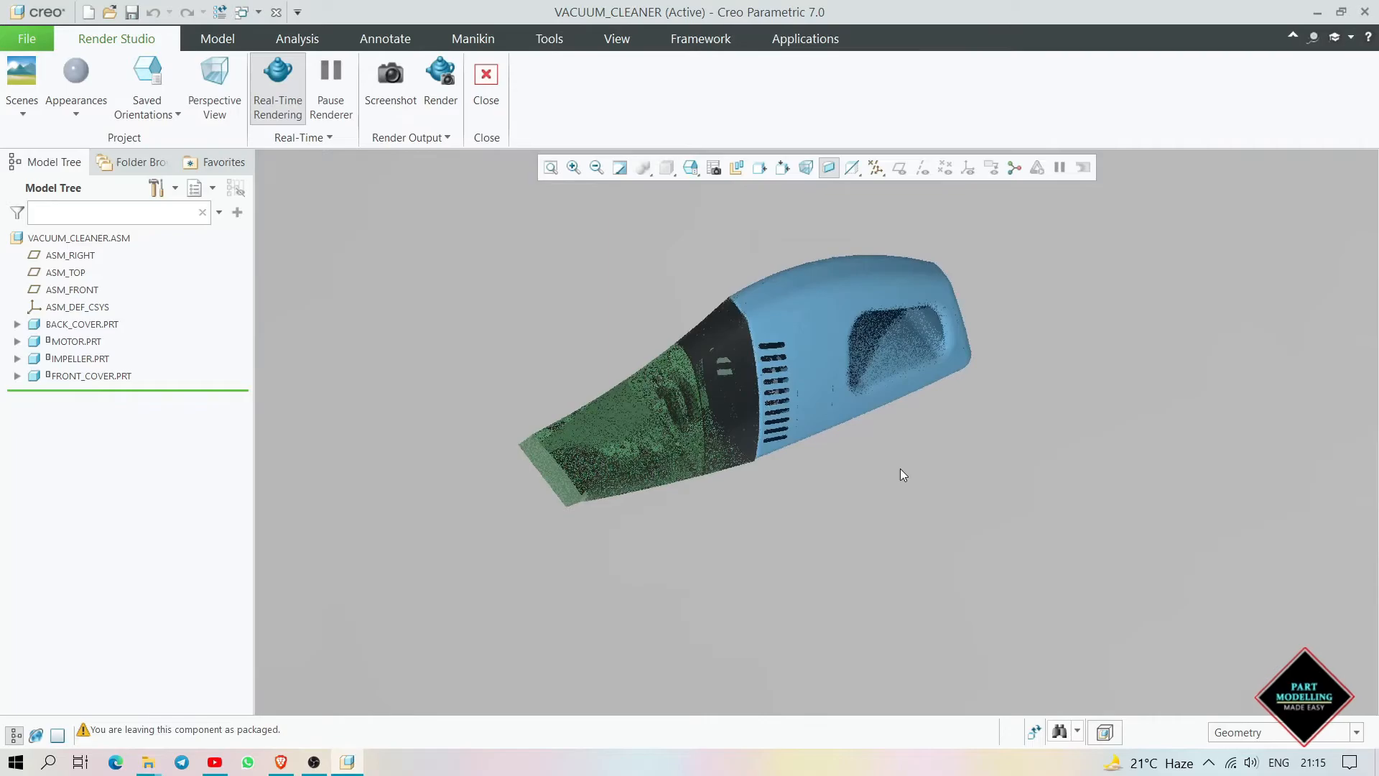
middle_drag(904, 447, 865, 461)
scroll(866, 465, up, 3)
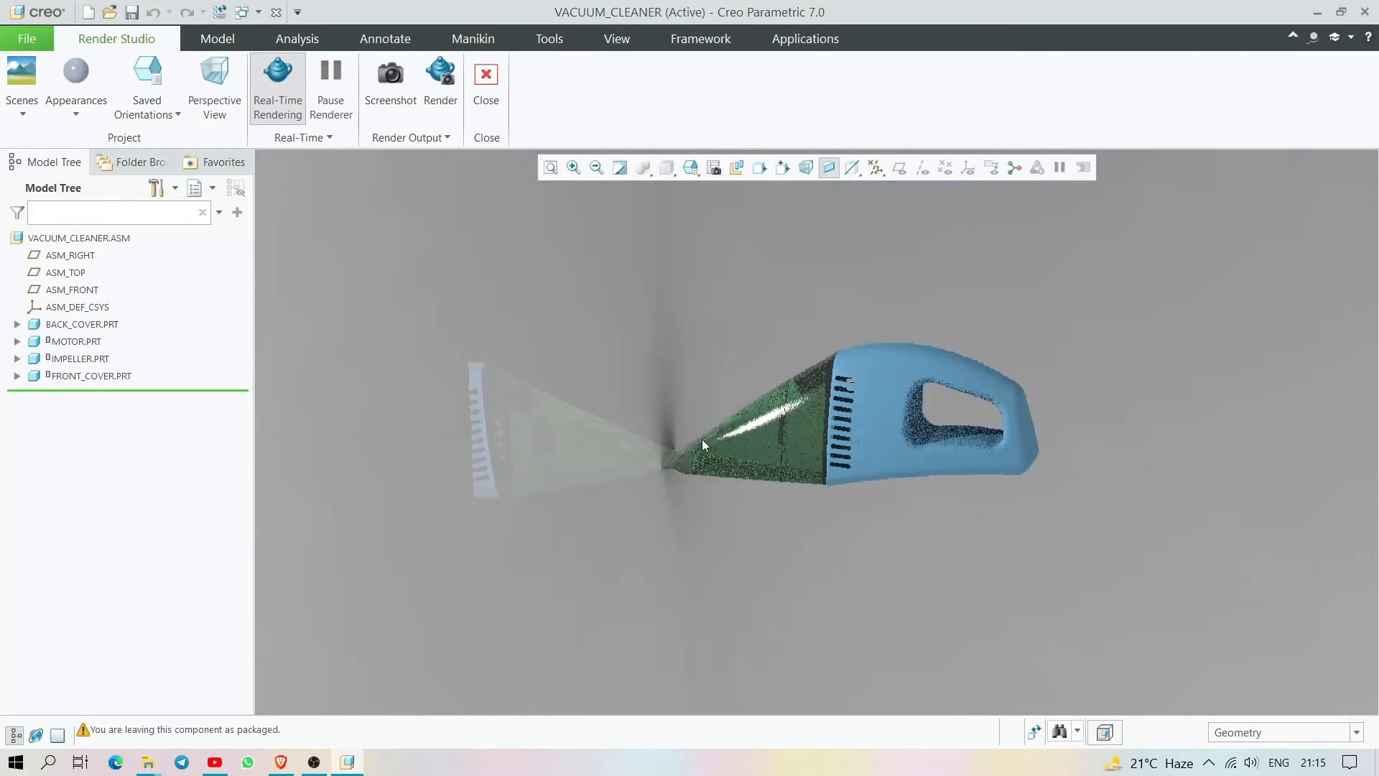
click(22, 106)
click(56, 362)
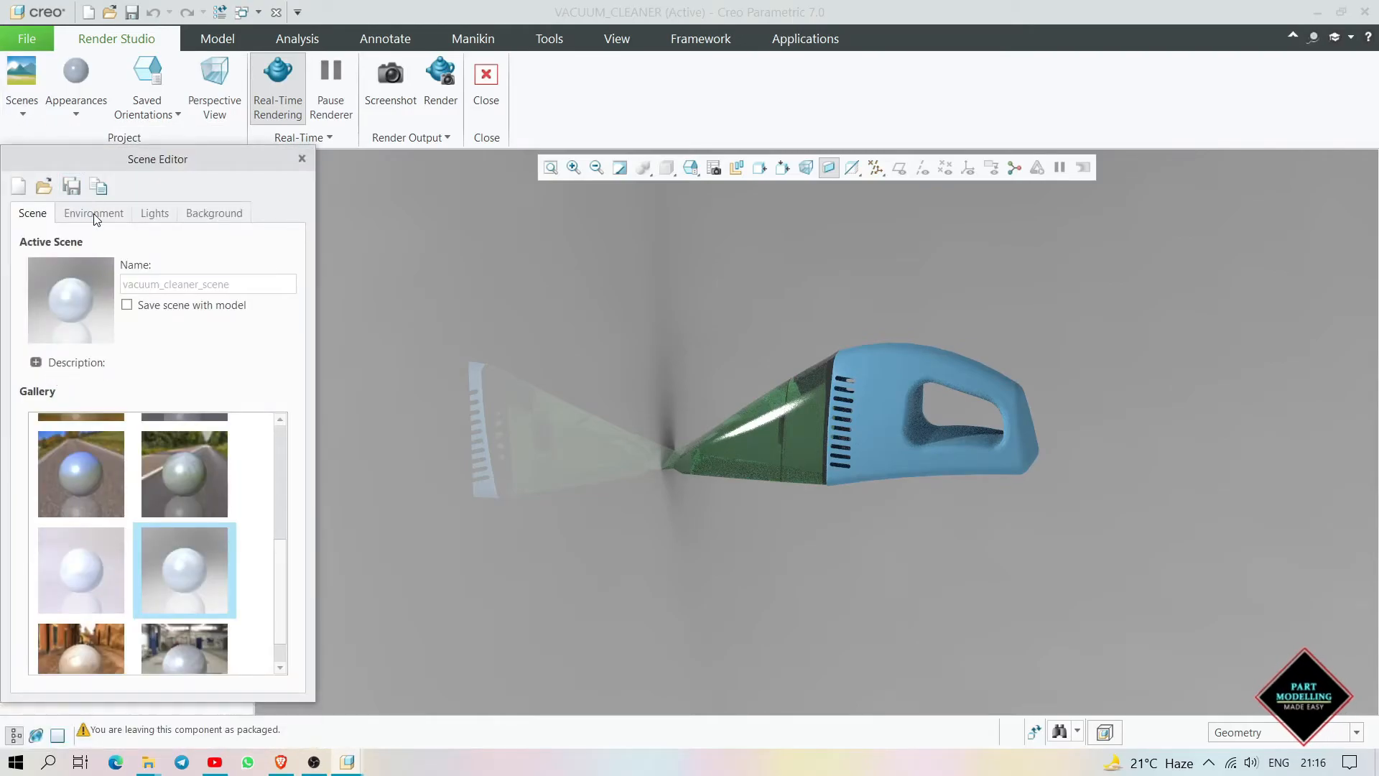
click(94, 213)
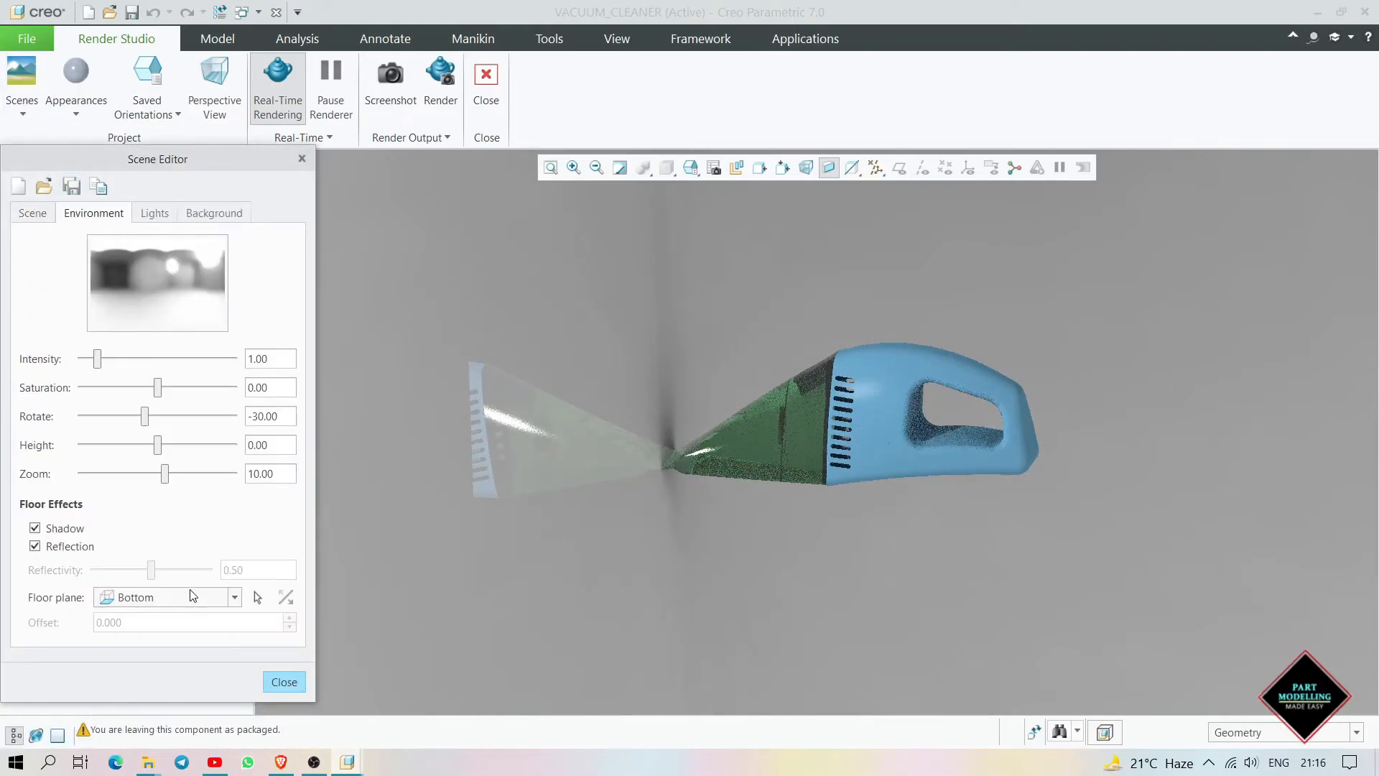
click(194, 603)
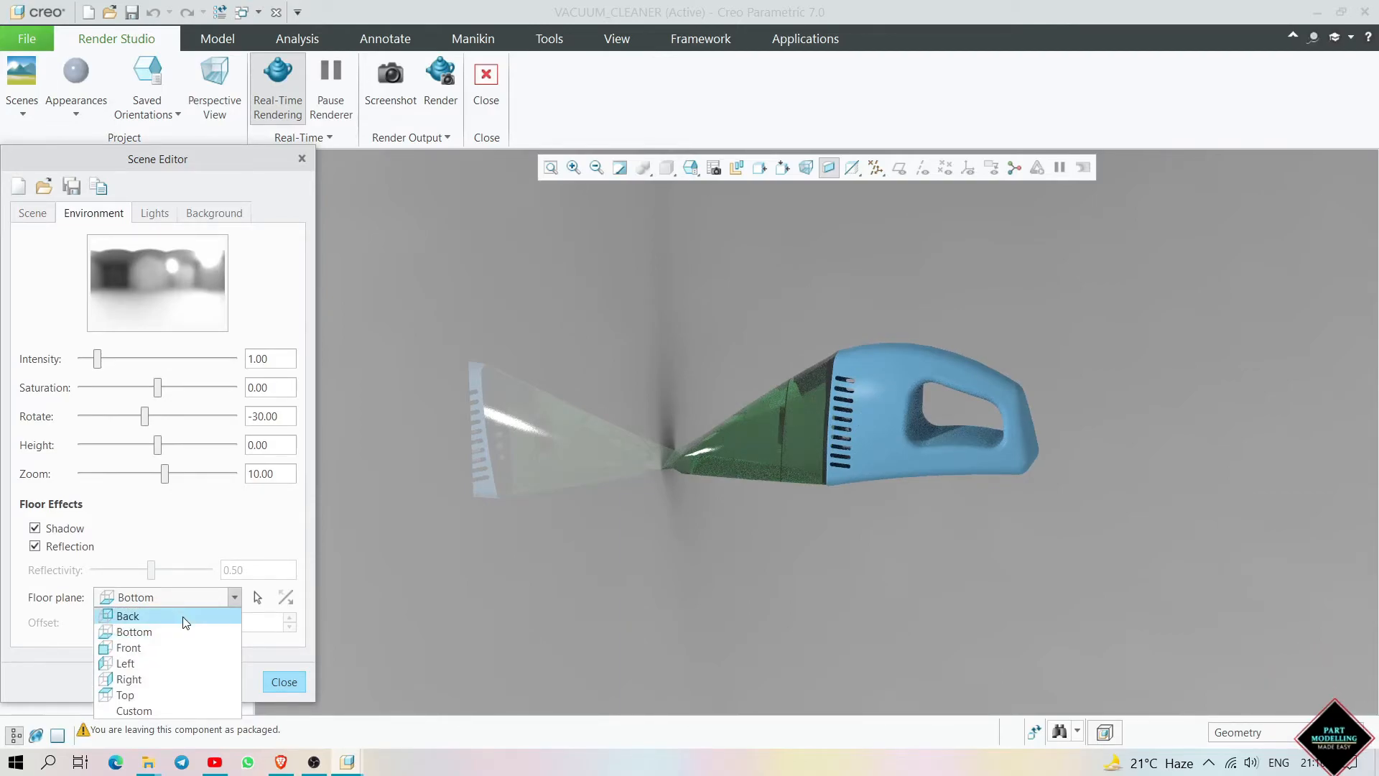
click(183, 616)
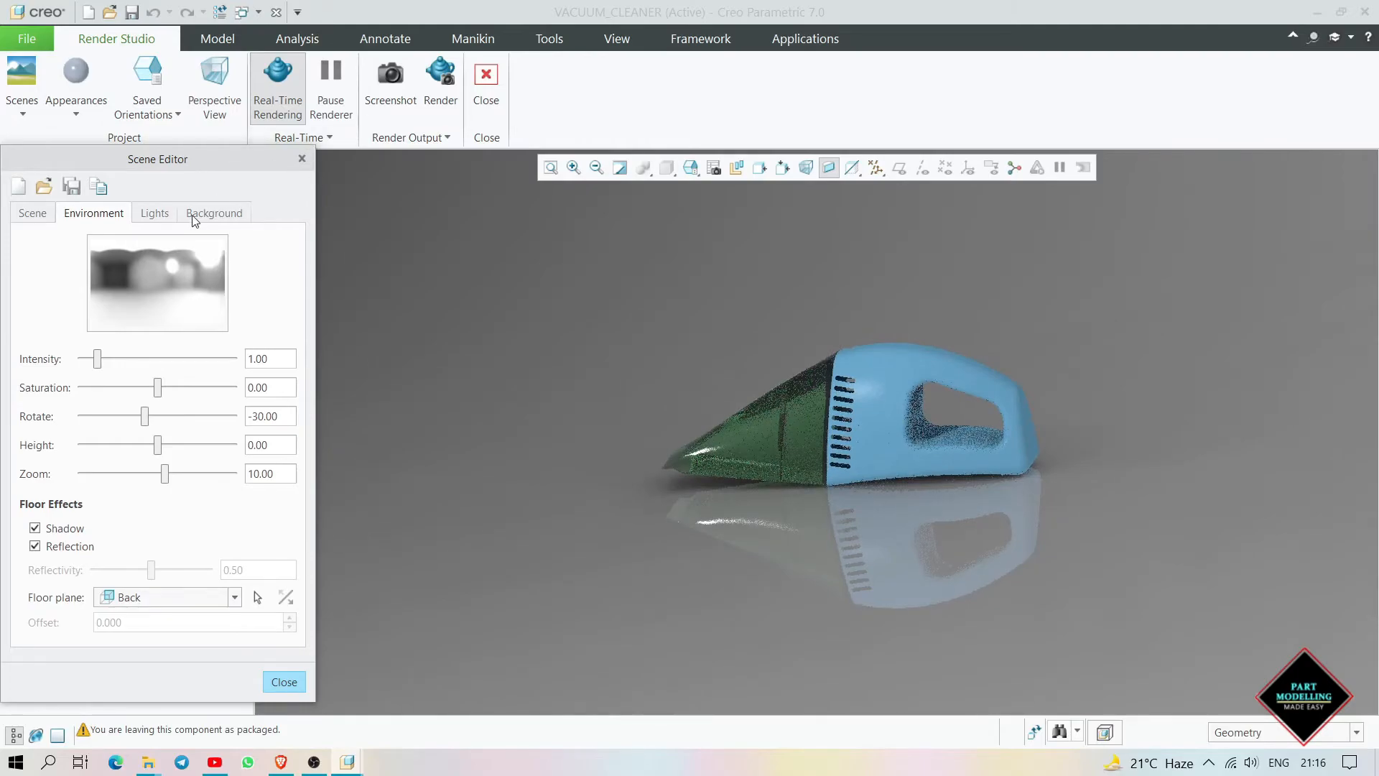
click(33, 216)
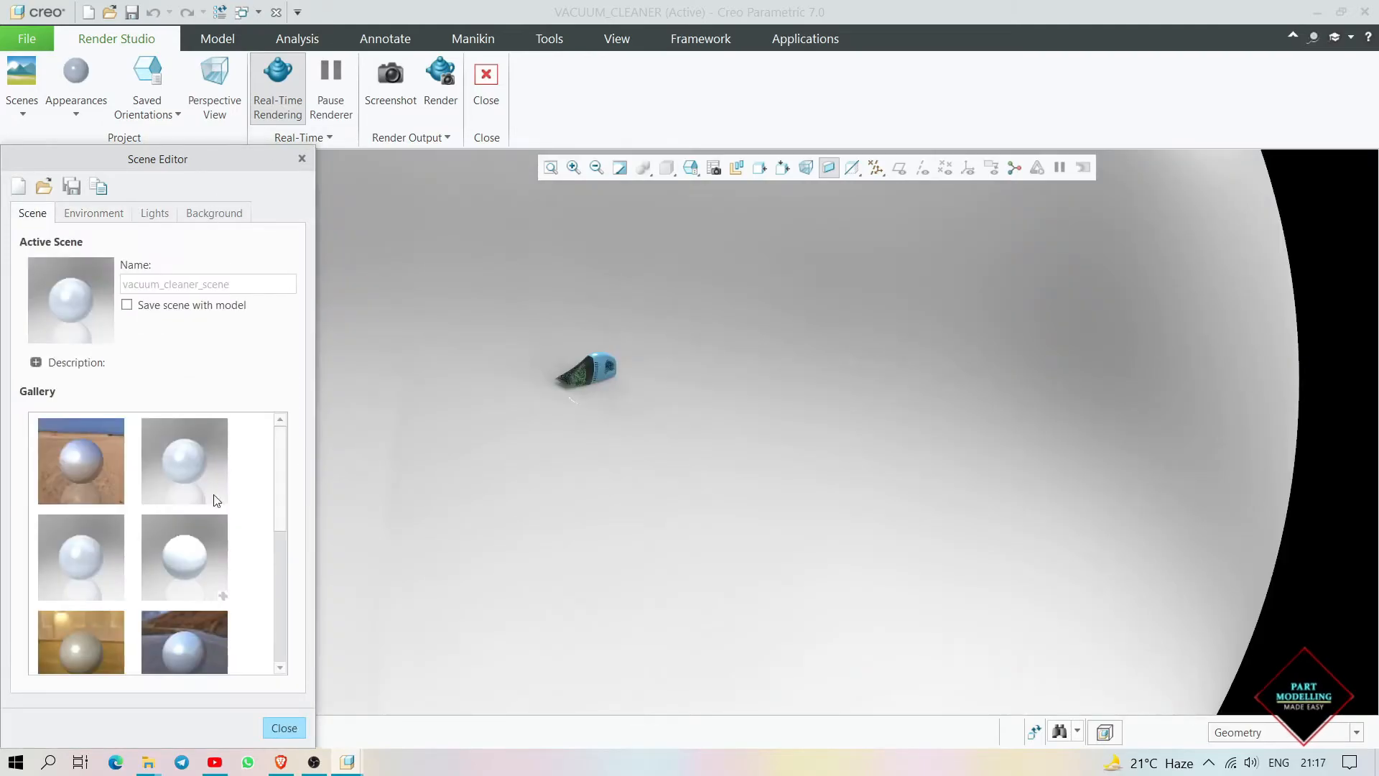
click(284, 728)
Step: Frame the vacuum cleaner large in the scene in a slightly raised side view with the nozzle facing left
scroll(446, 412, down, 3)
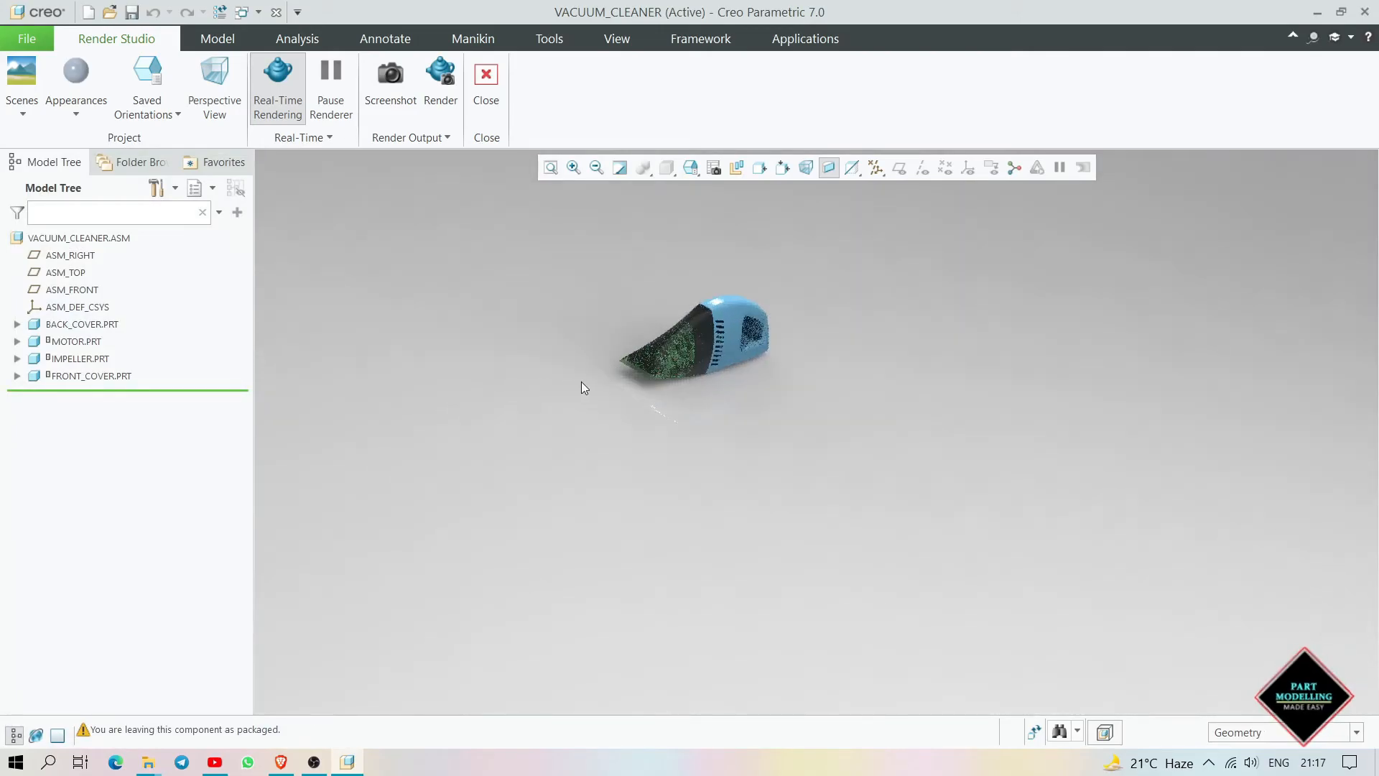
scroll(735, 424, down, 5)
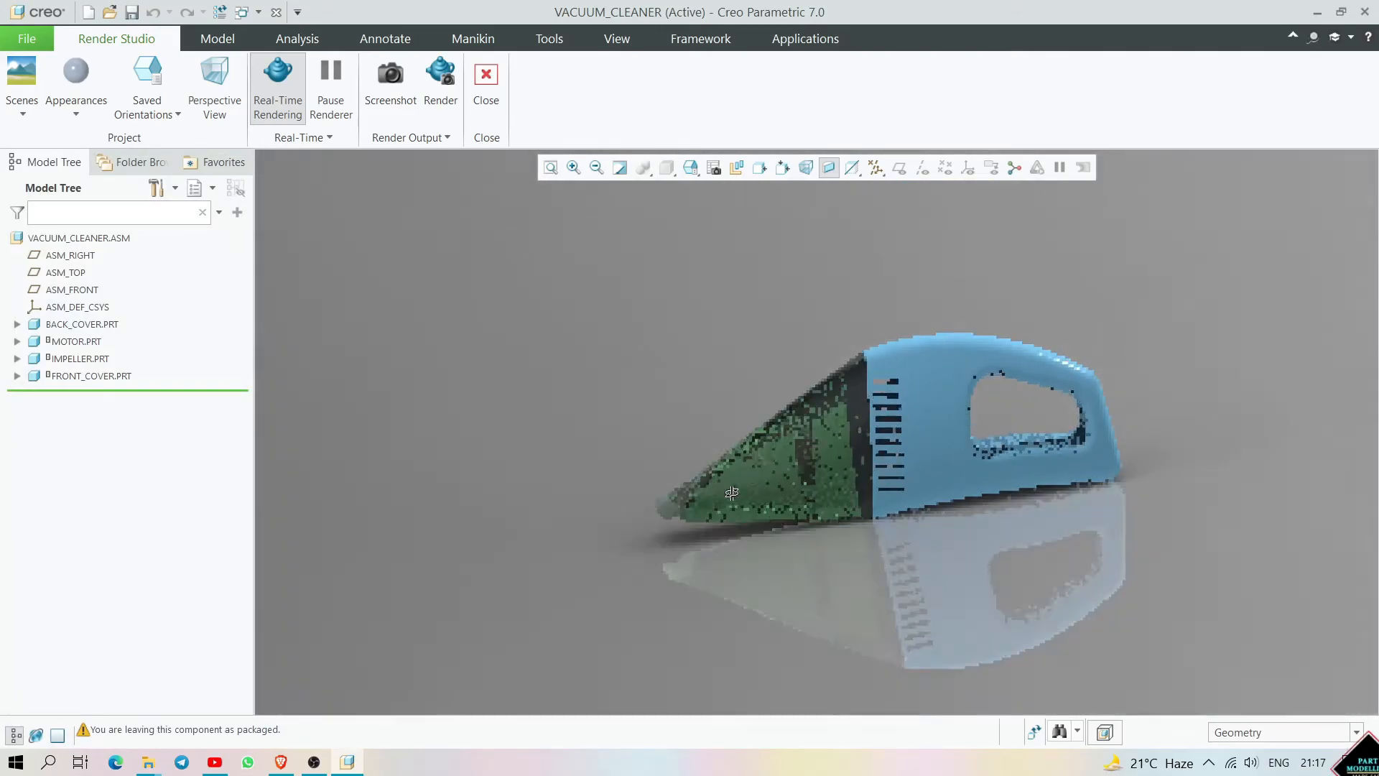
middle_drag(732, 493, 718, 539)
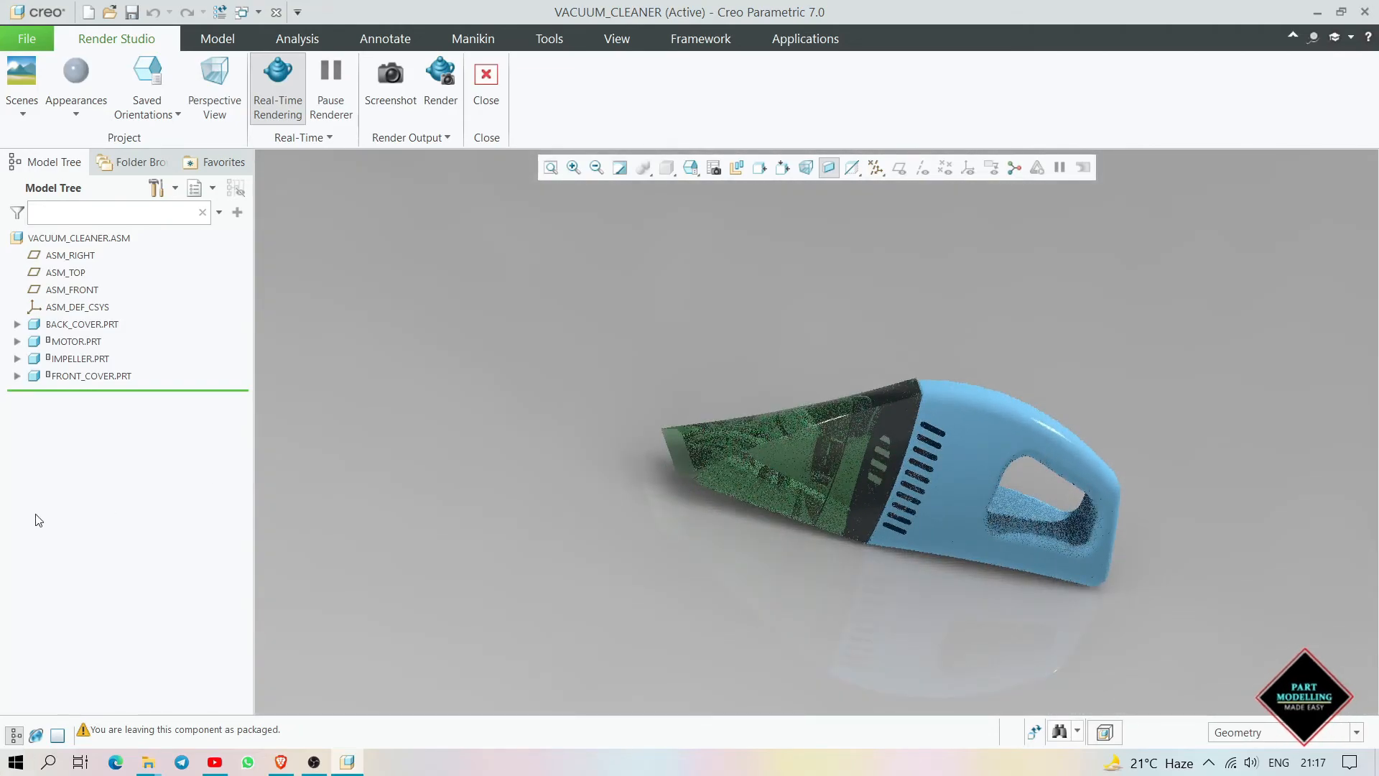
middle_drag(959, 478, 945, 564)
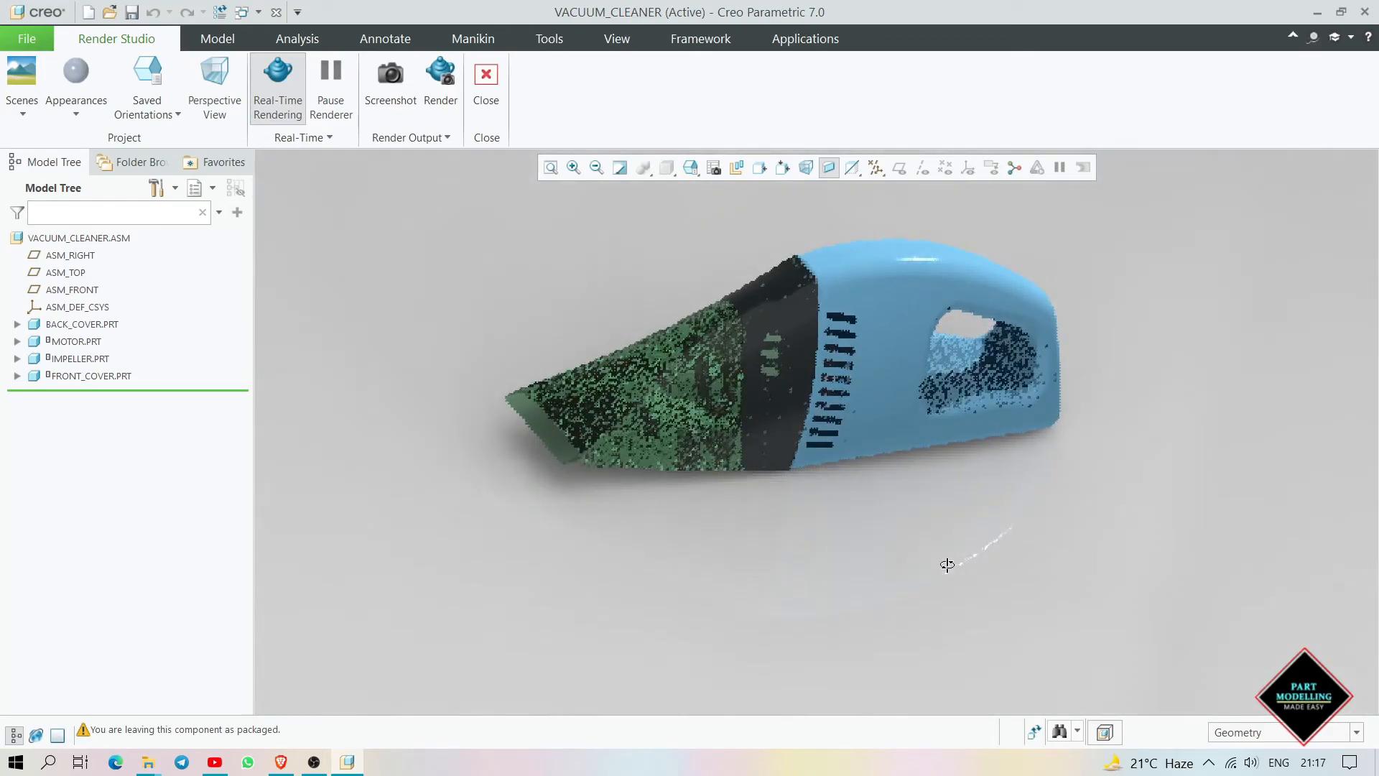
middle_drag(875, 601, 958, 526)
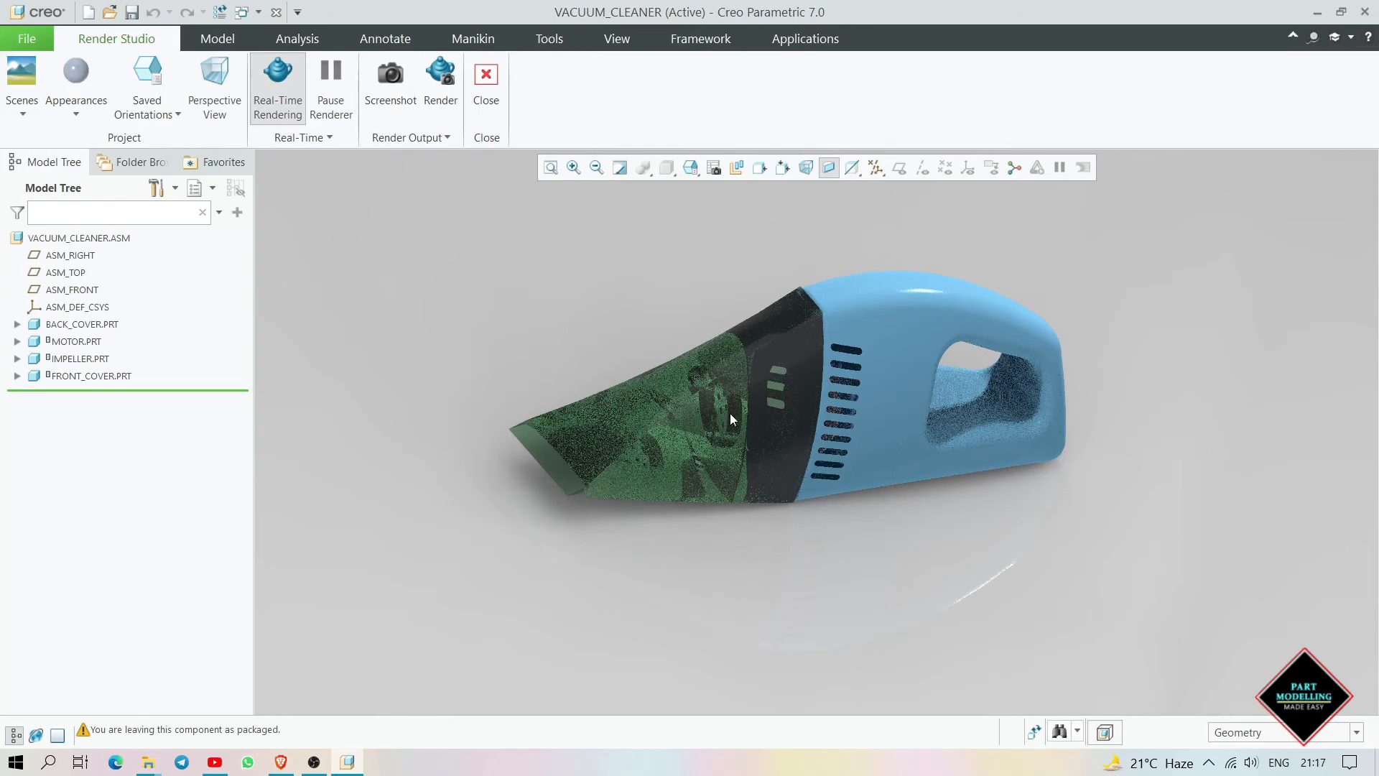
Step: Configure the render without real-time settings, using 37 samples, 8 ray bounces, 5 indirect bounces and a shadow quality of 1.268
click(440, 79)
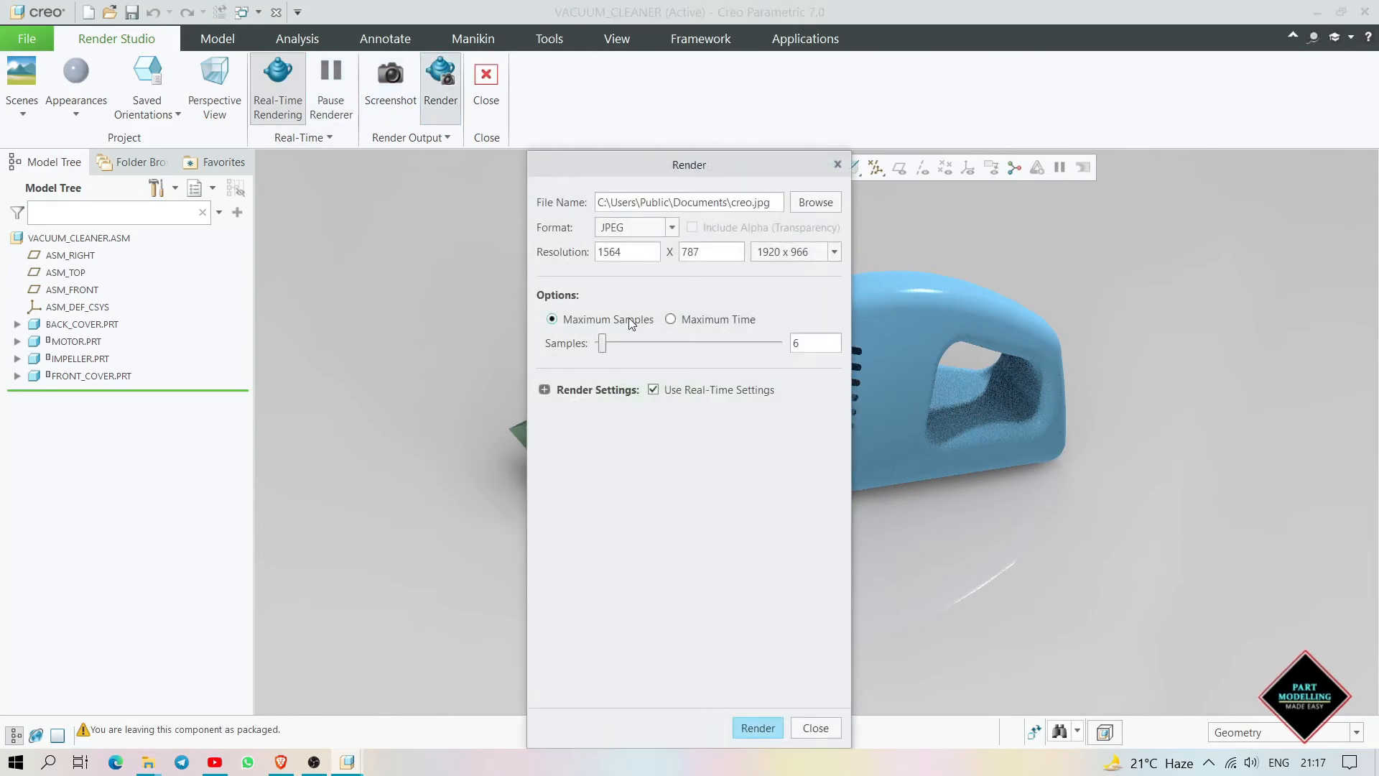
click(602, 392)
click(653, 389)
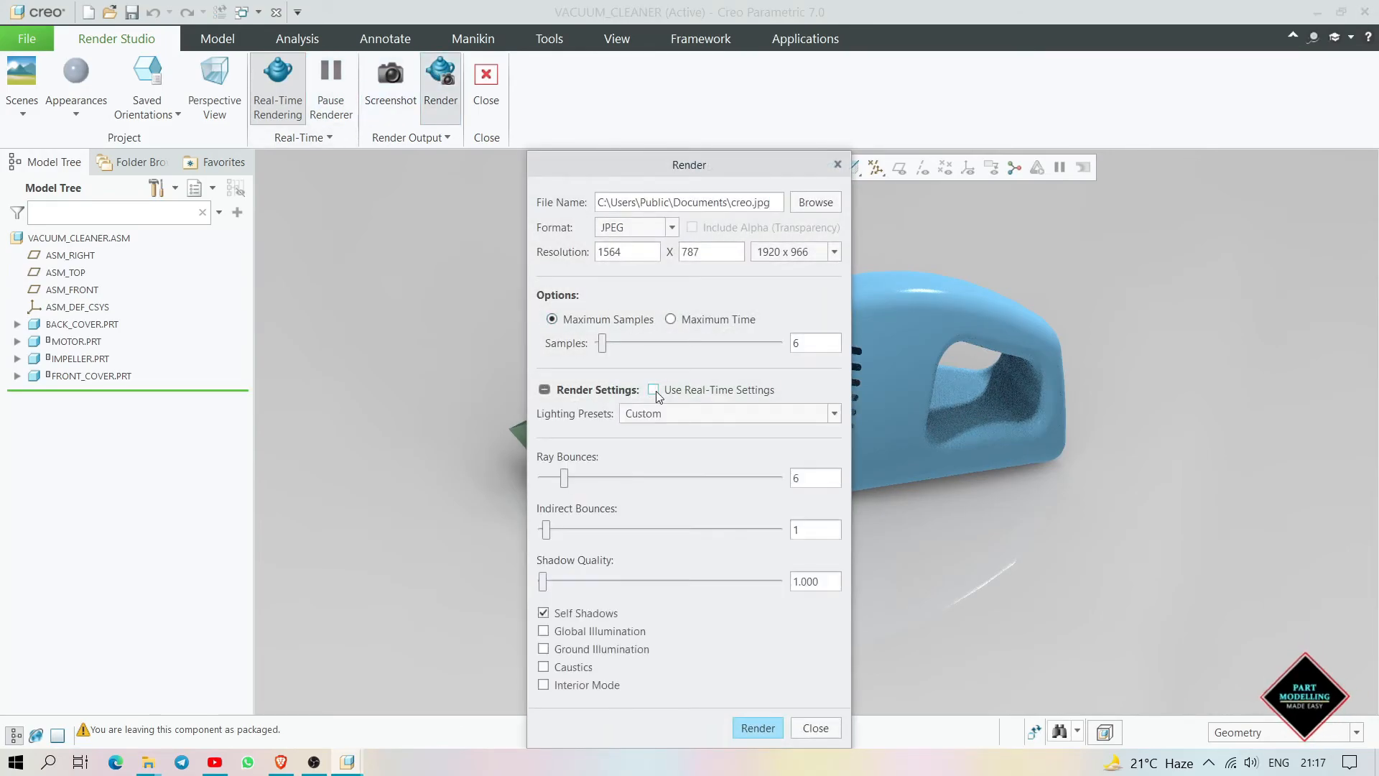
click(574, 478)
drag(544, 532, 560, 533)
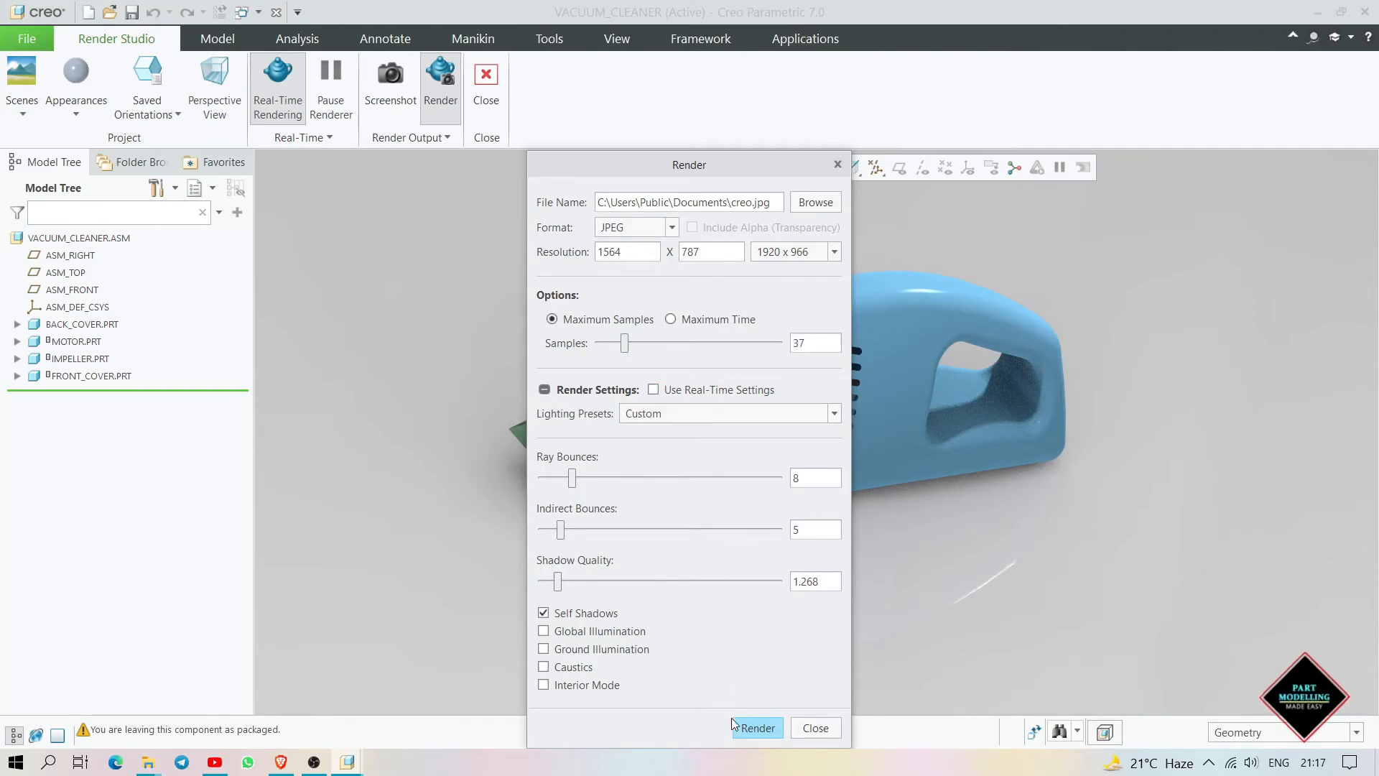
Step: Apply the Product lighting preset and render the image as the JPEG file vccc in the Creo folder
click(776, 413)
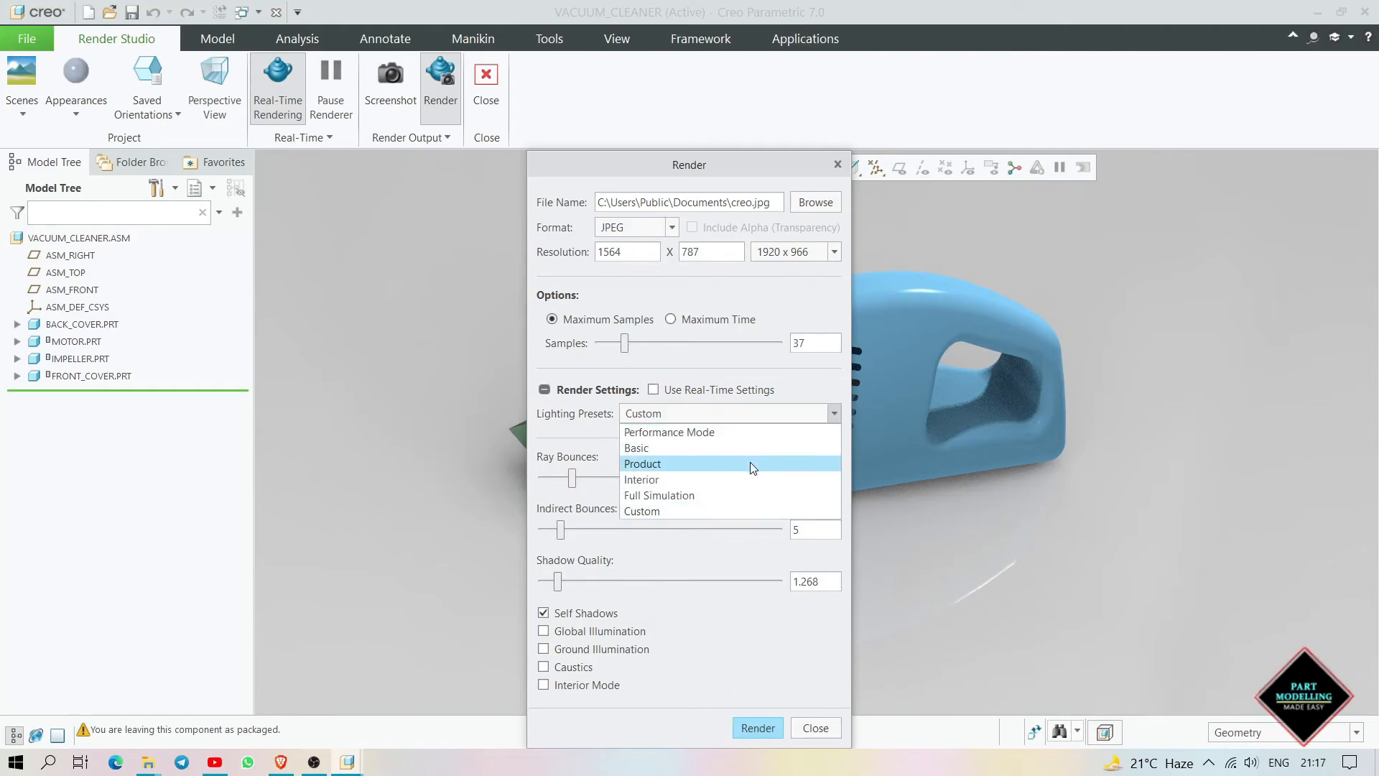
click(751, 464)
click(817, 202)
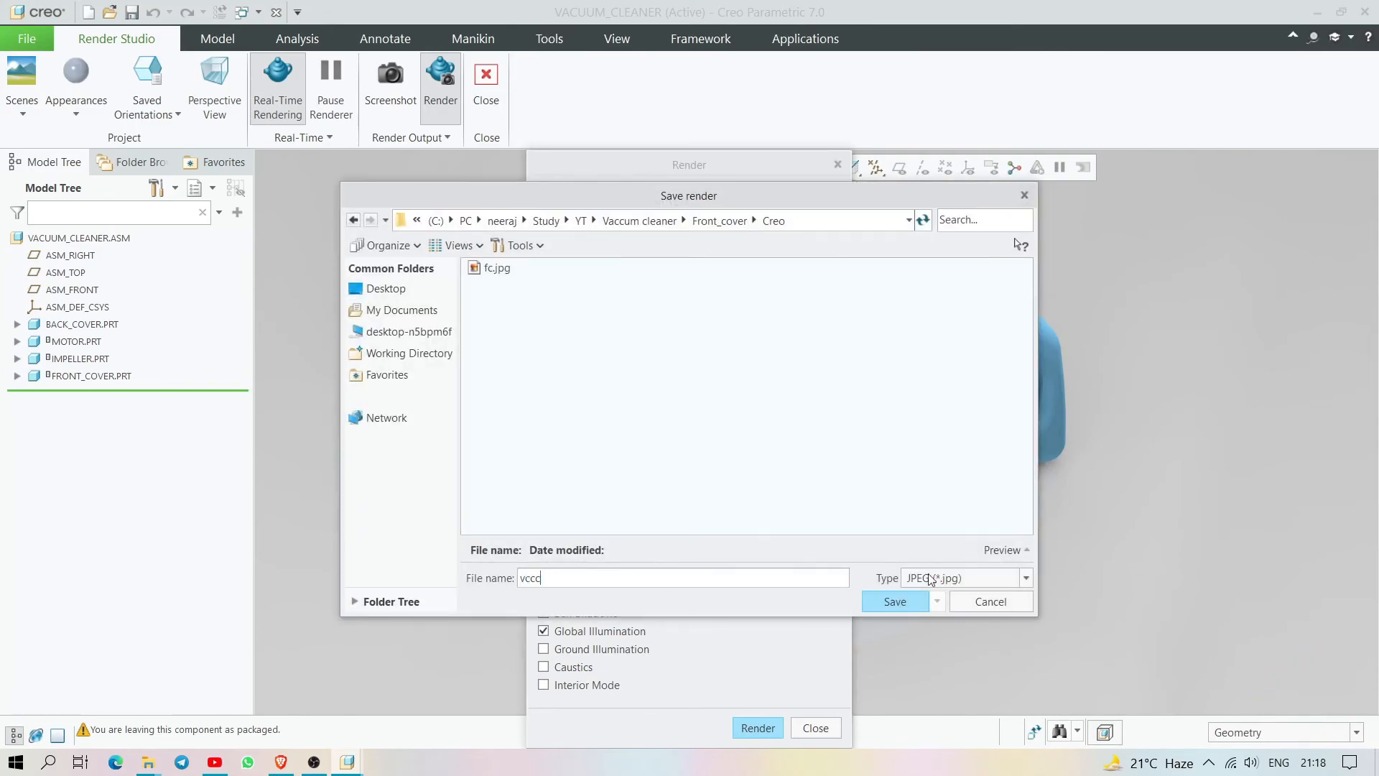
click(877, 609)
click(753, 727)
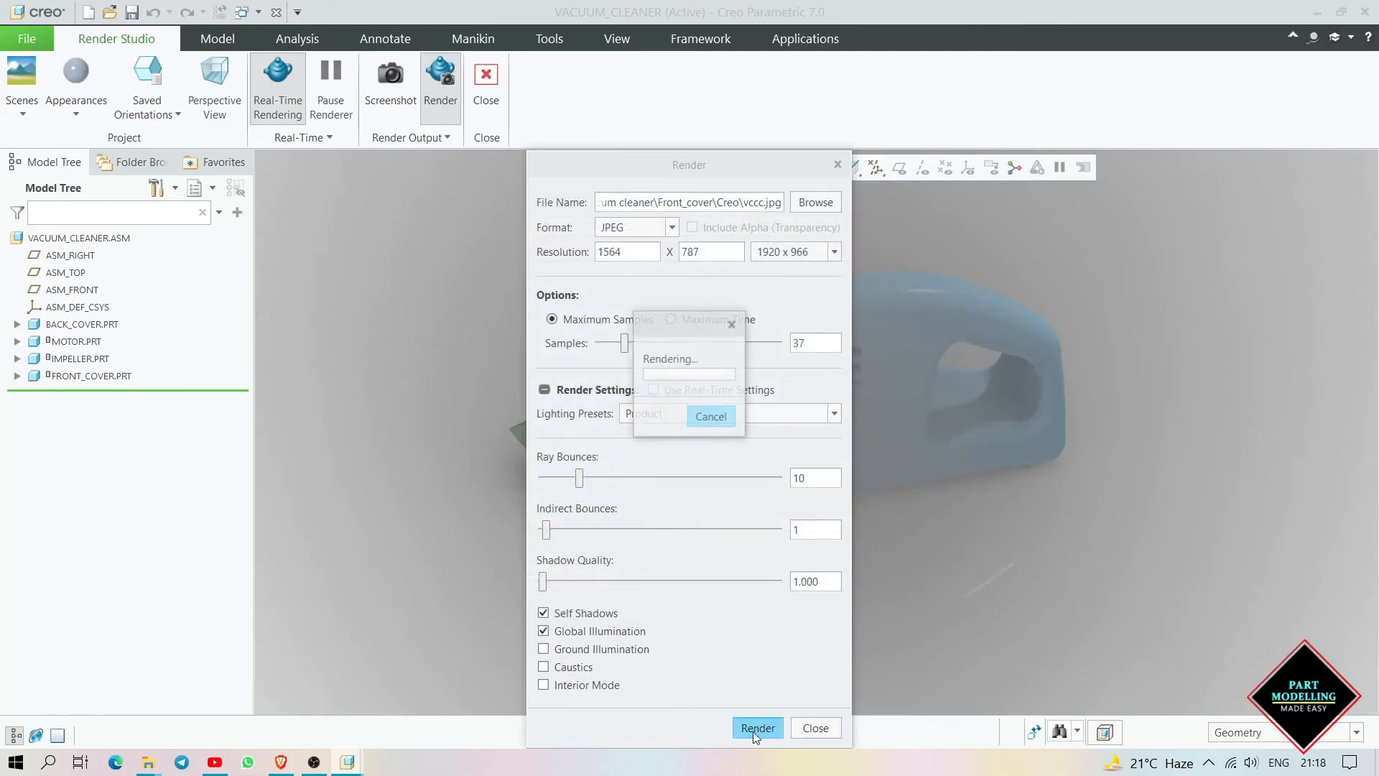